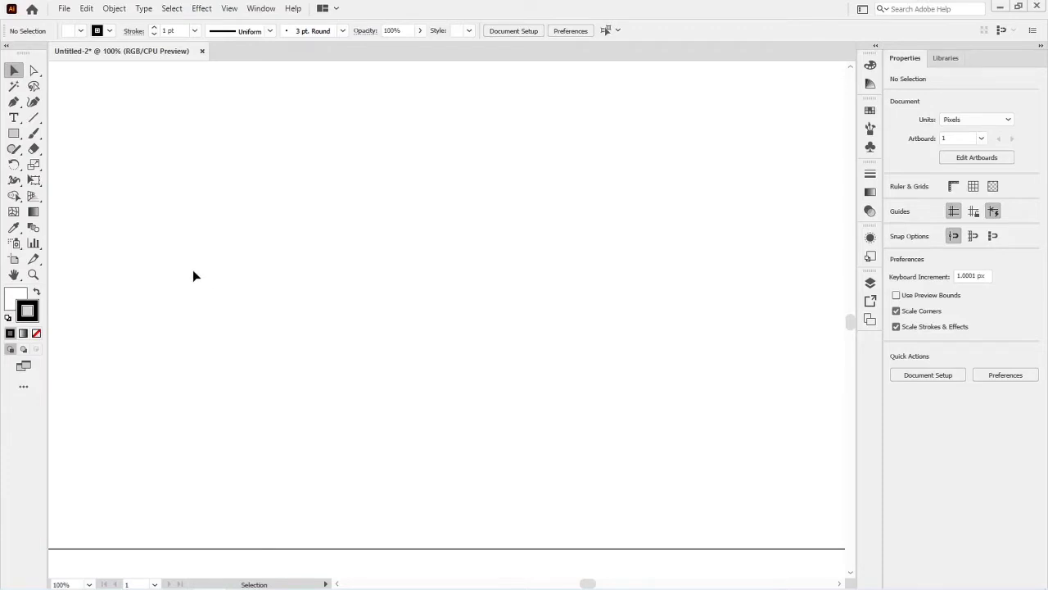
click(115, 9)
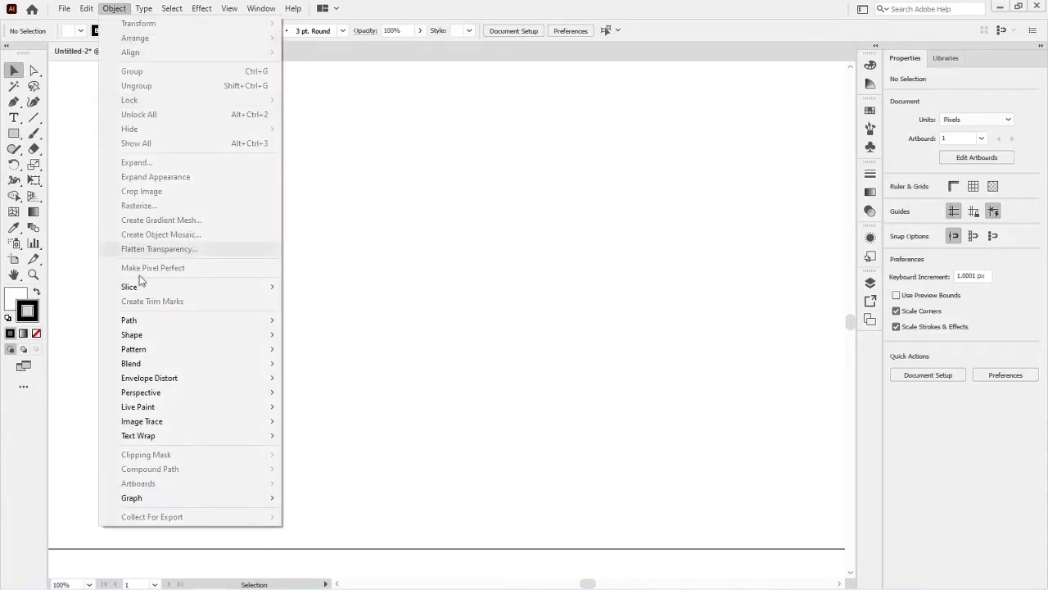
mouse_move(149, 365)
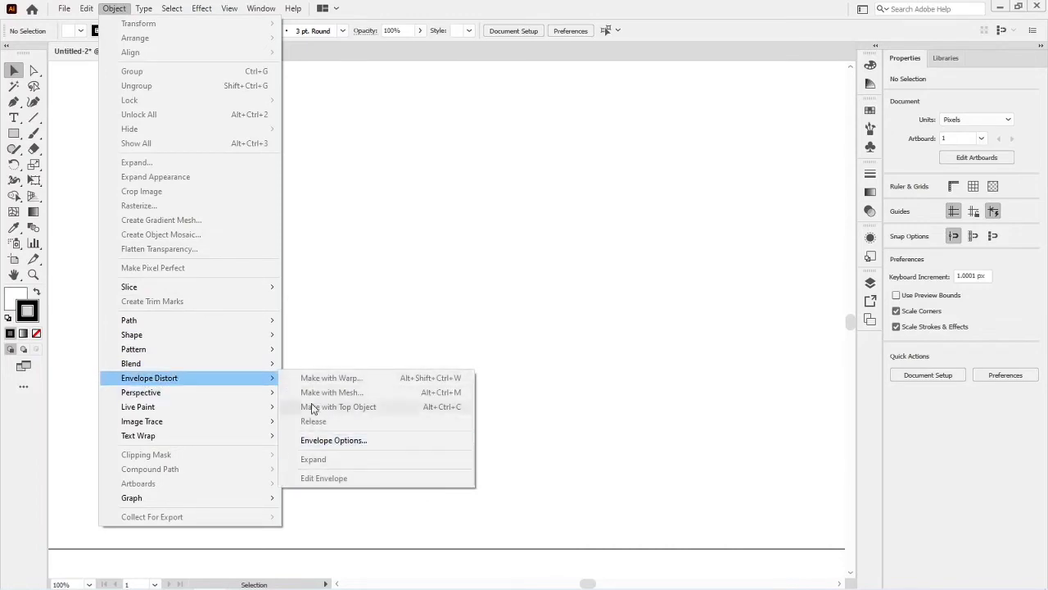
click(426, 302)
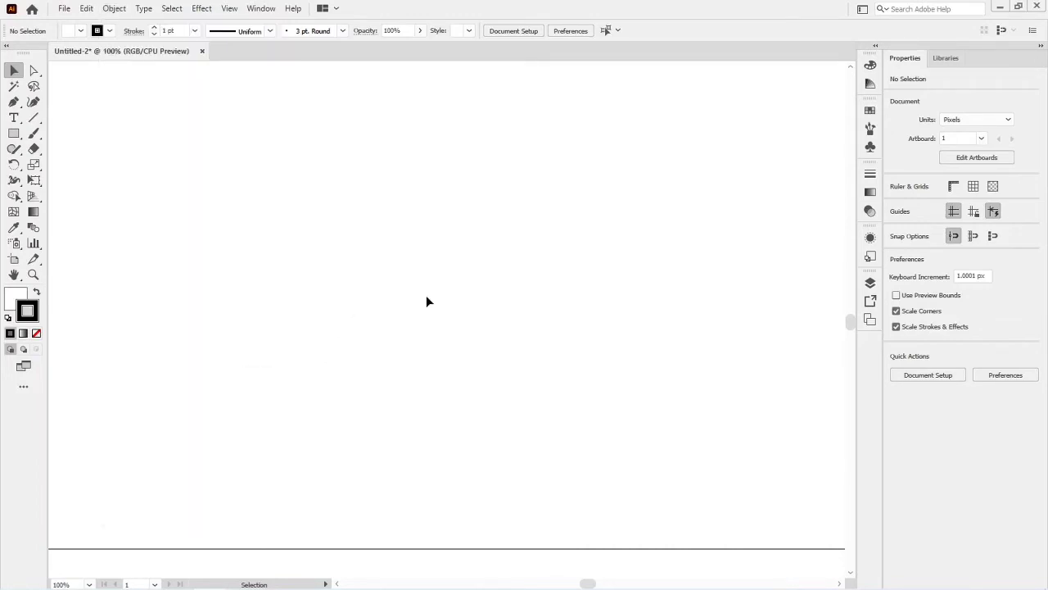
- Add the point text "GRAPHIX ONLINE" near the middle of the artboard
click(14, 118)
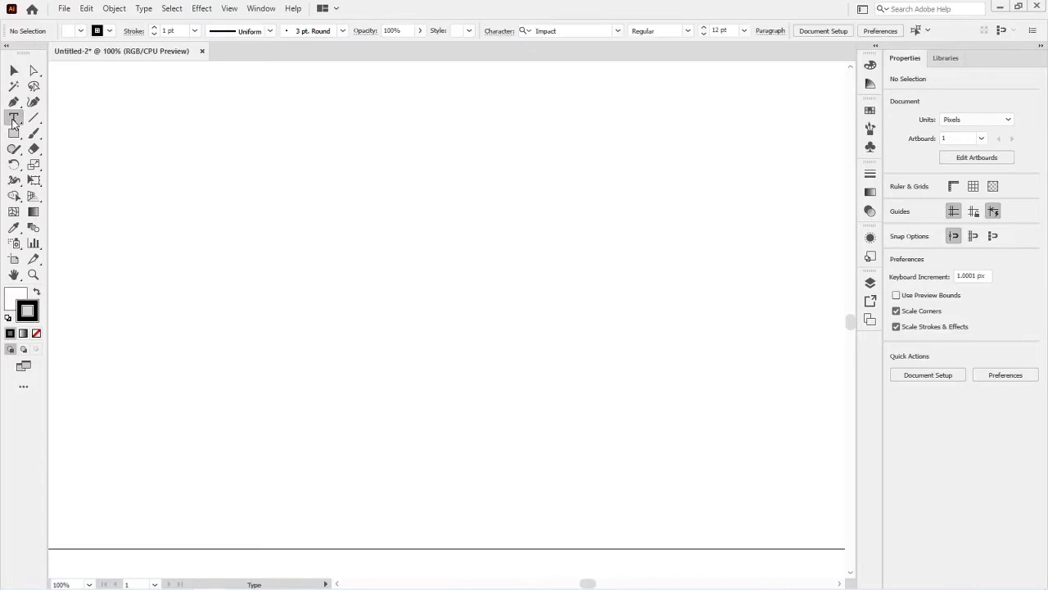
click(358, 239)
text(GRAPHIX O)
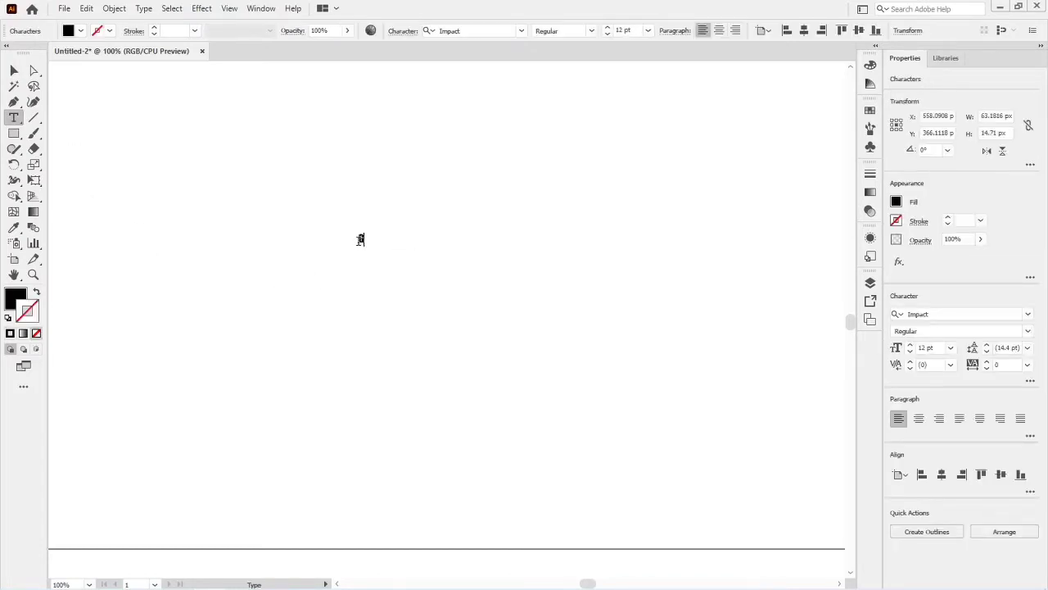
text(NLINE)
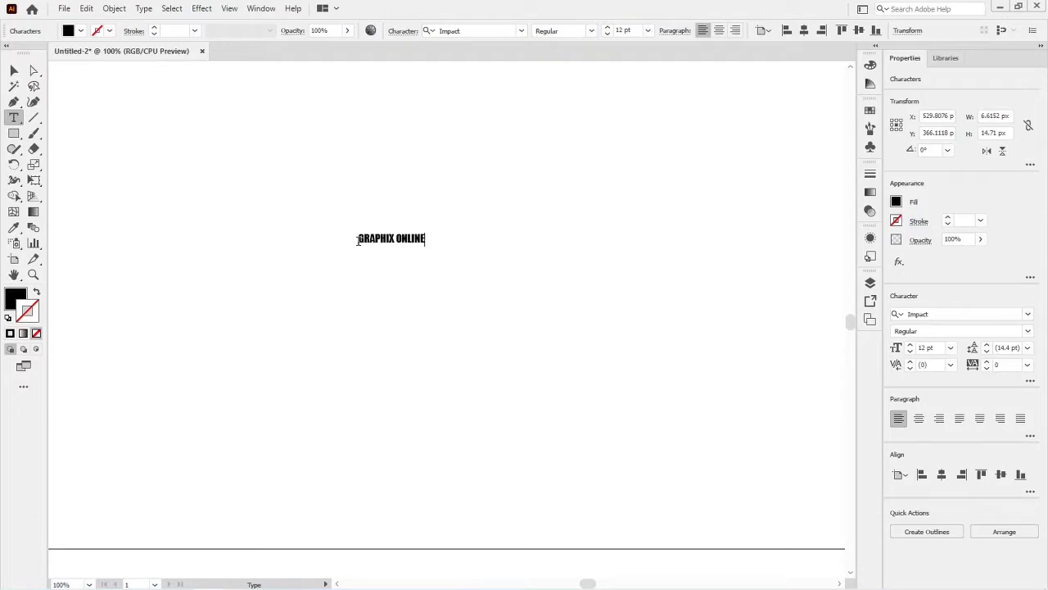
key(Escape)
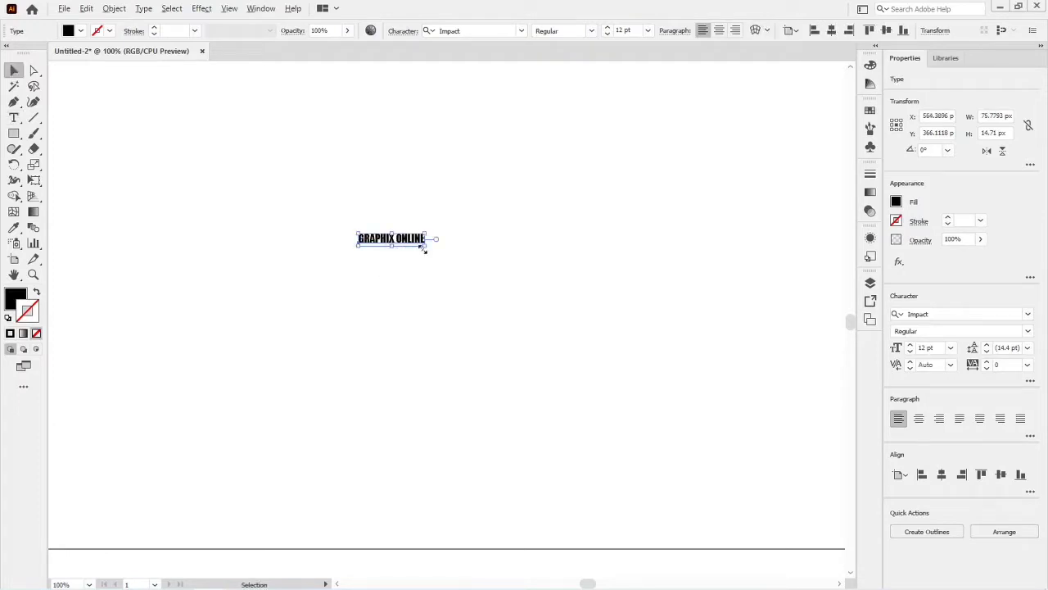
- Enlarge the text from its center to about 47.38 pt and center it horizontally on the artboard
drag(424, 249, 521, 351)
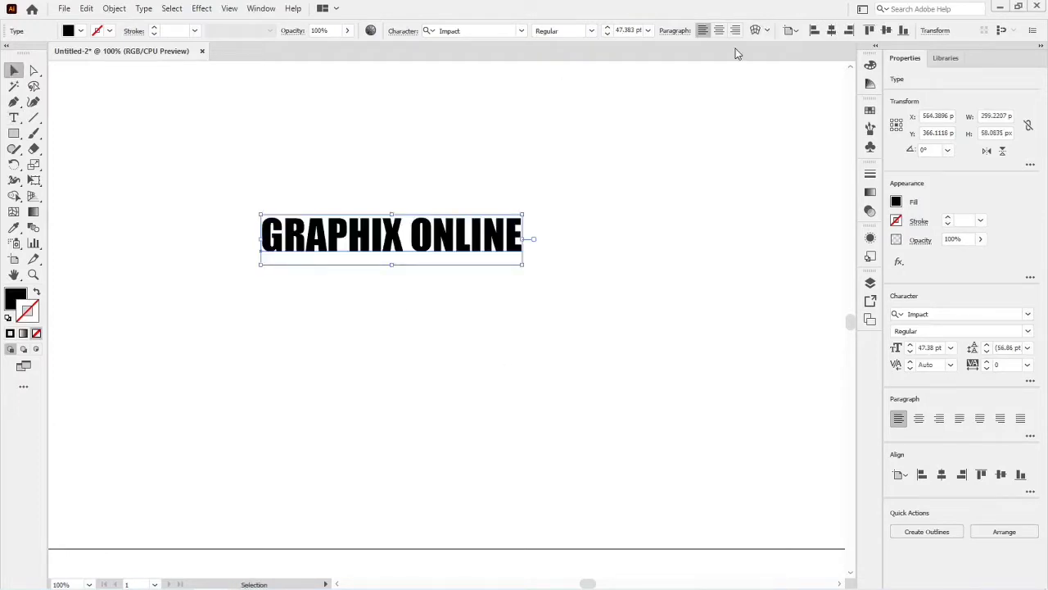
click(831, 30)
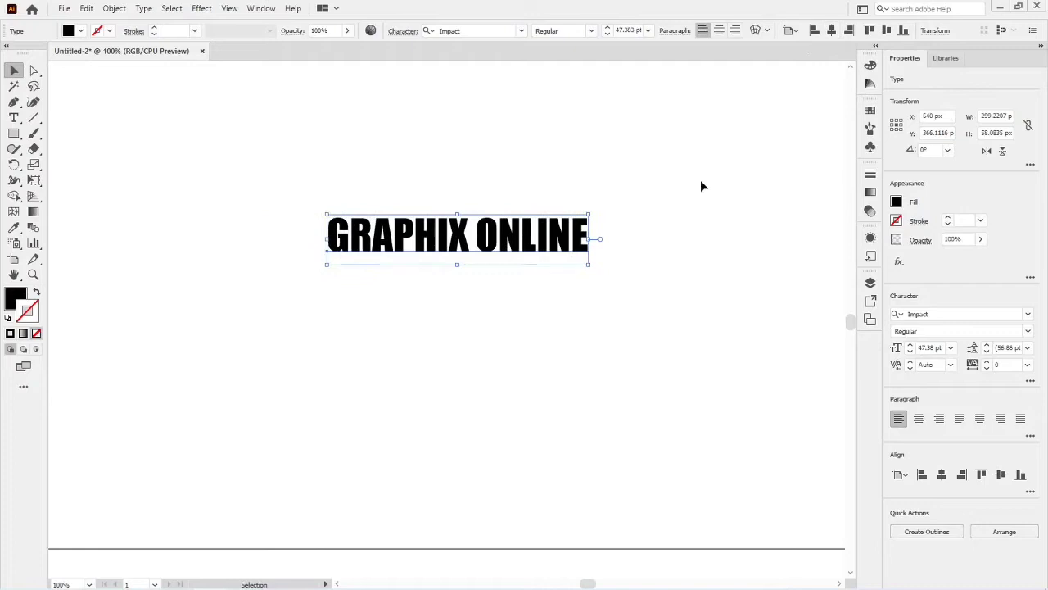
click(572, 357)
- Start an Envelope Distort Make with Warp on the GRAPHIX ONLINE text
click(467, 257)
click(114, 8)
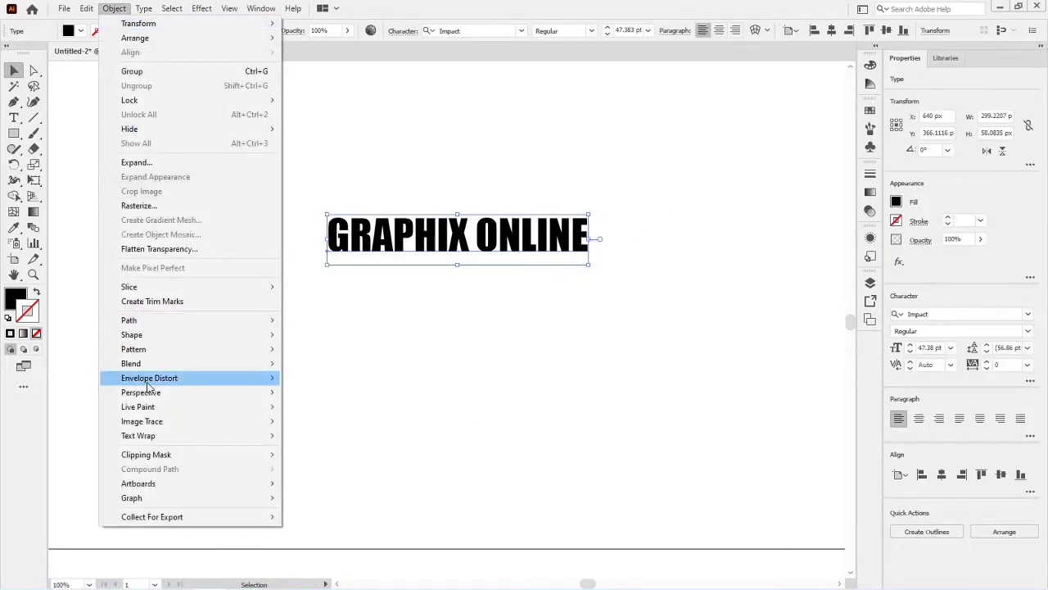
mouse_move(150, 385)
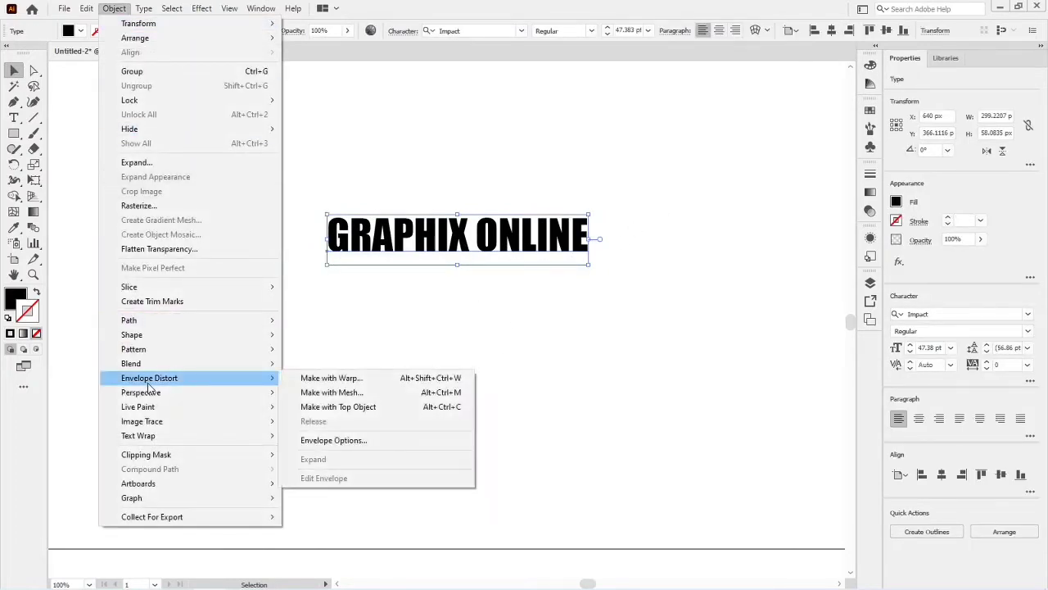
click(296, 382)
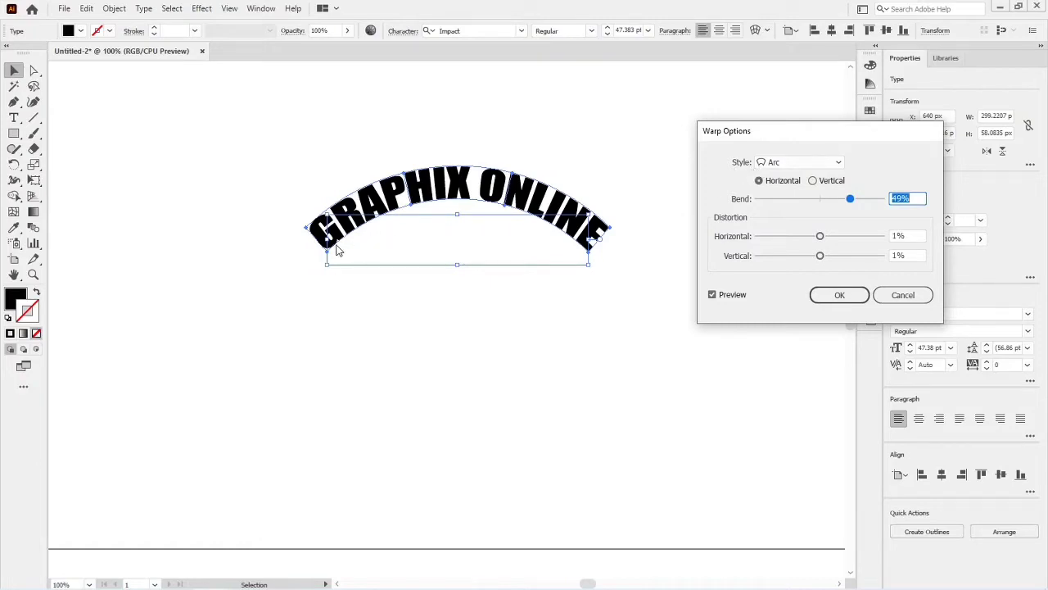
- Preview the Arc Lower, Flag and FishEye warp styles and a vertical Arc, and return to the horizontal Arc
click(766, 164)
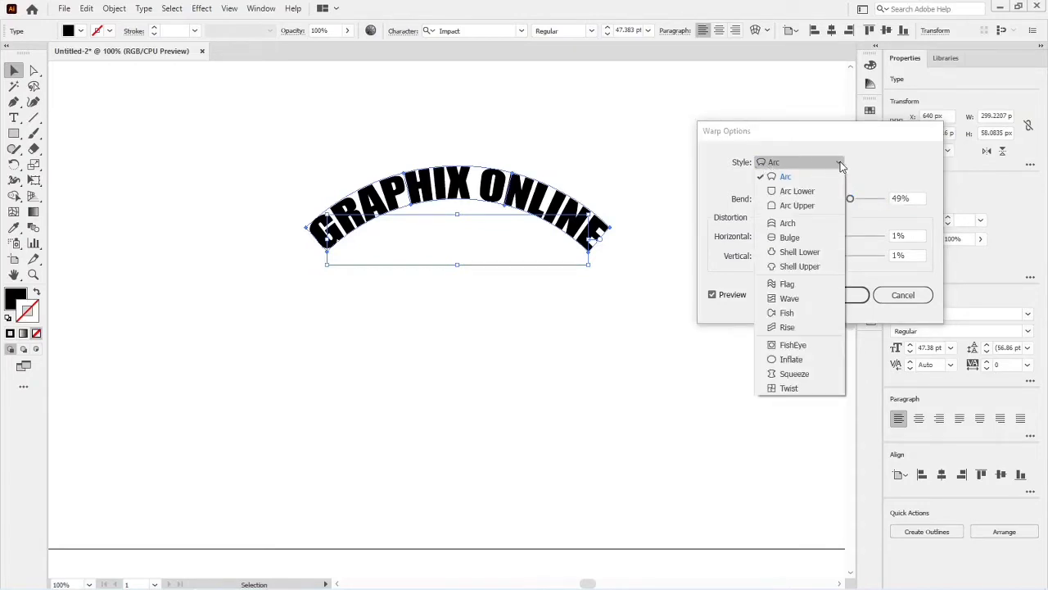
click(798, 191)
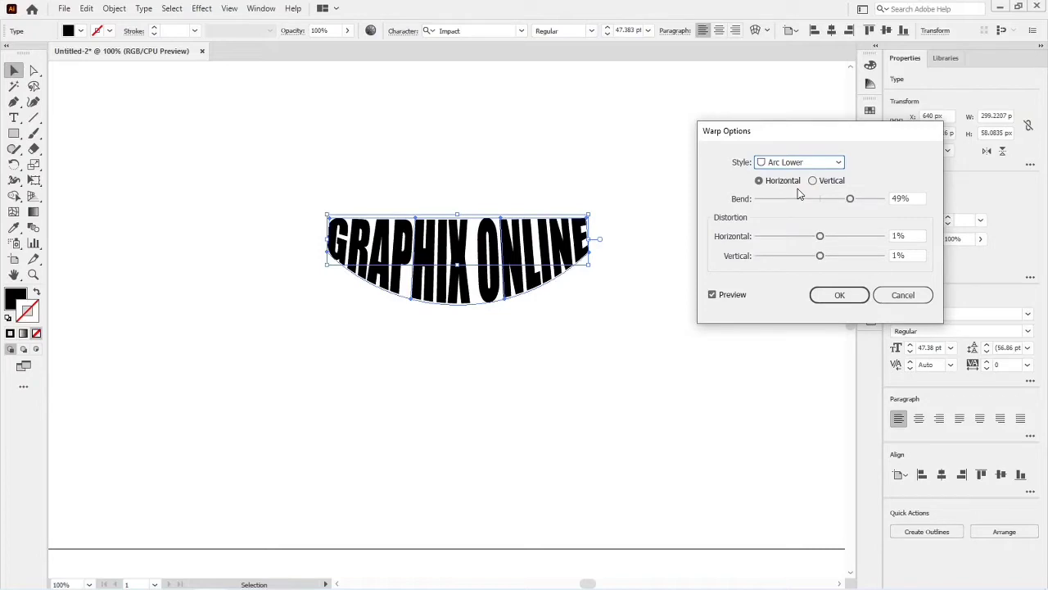
click(826, 163)
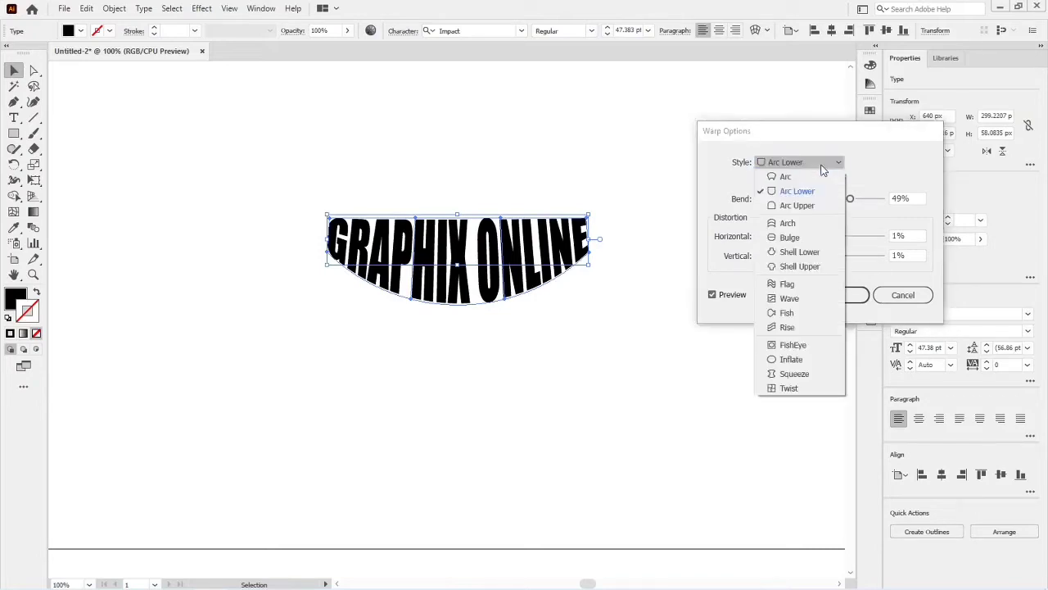
click(788, 283)
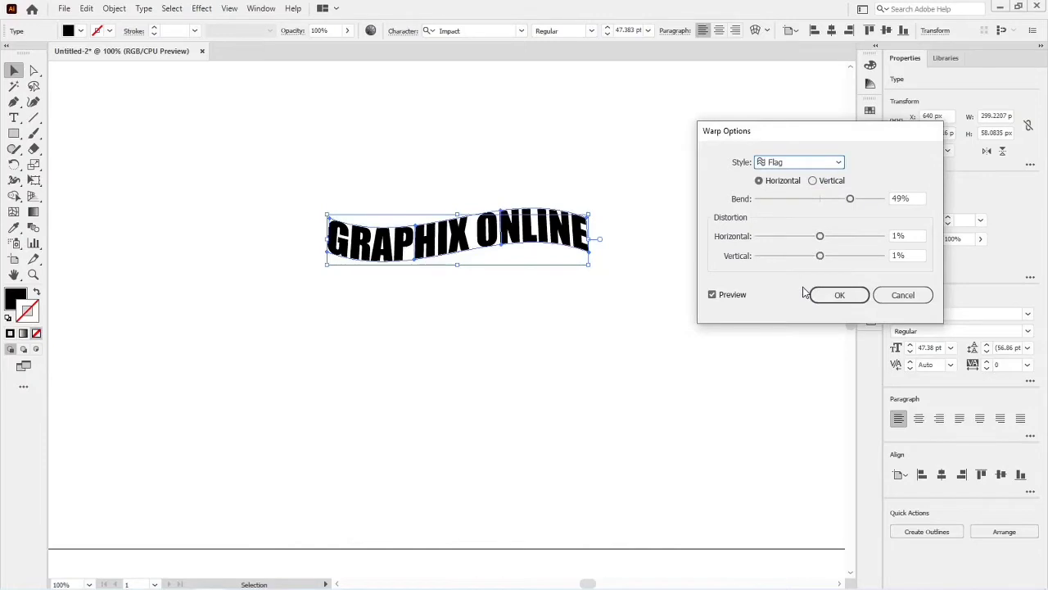
click(810, 163)
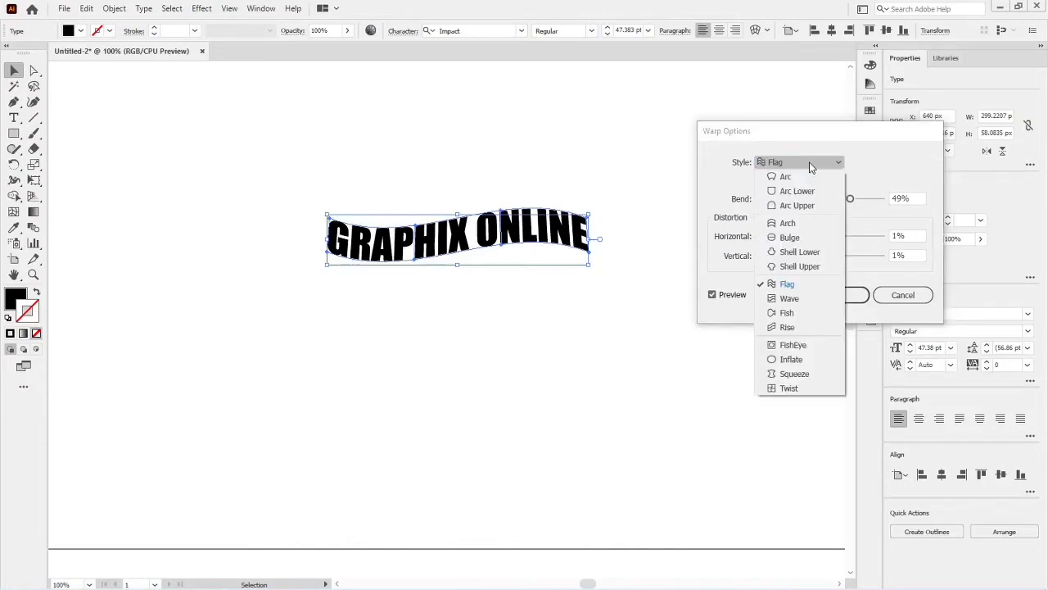
click(786, 345)
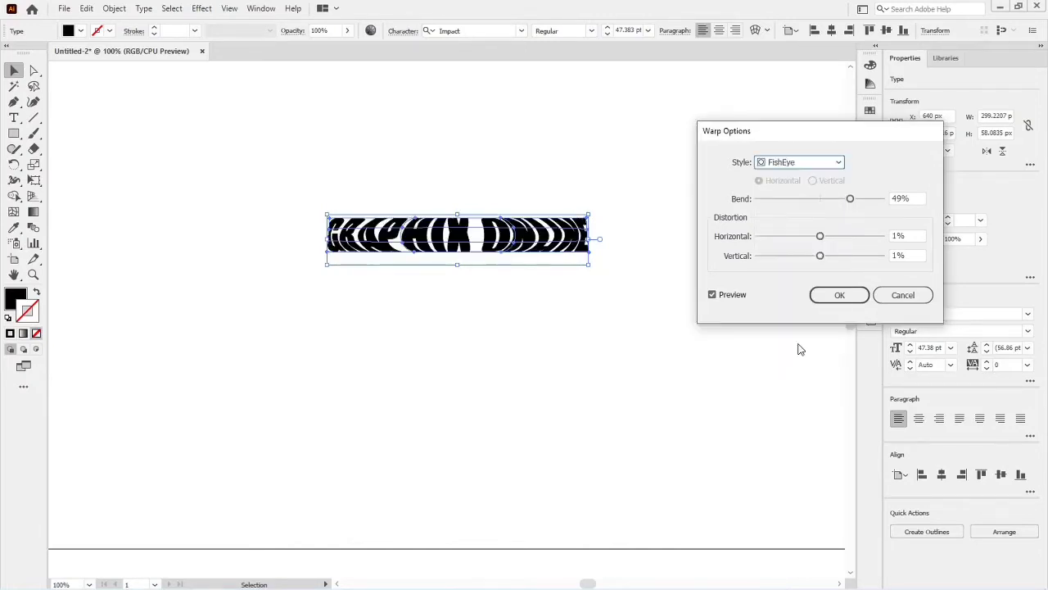
click(797, 164)
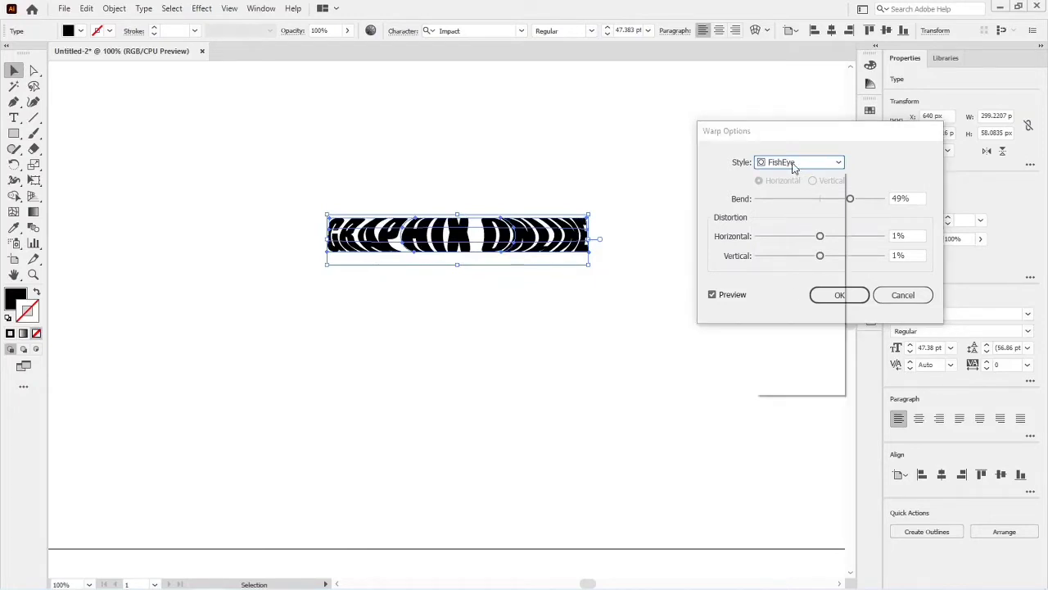
click(788, 177)
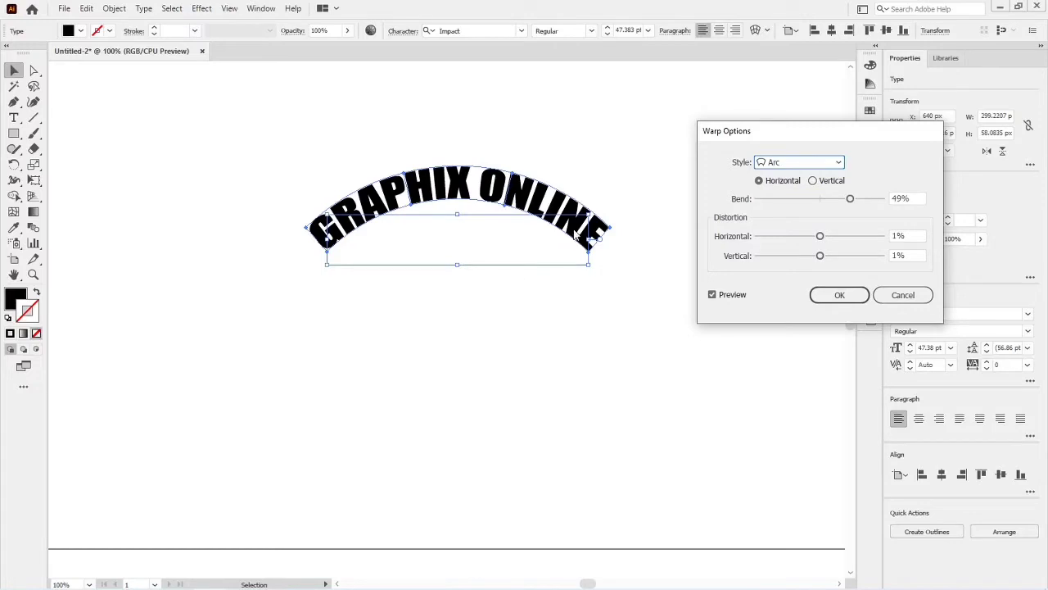
click(813, 182)
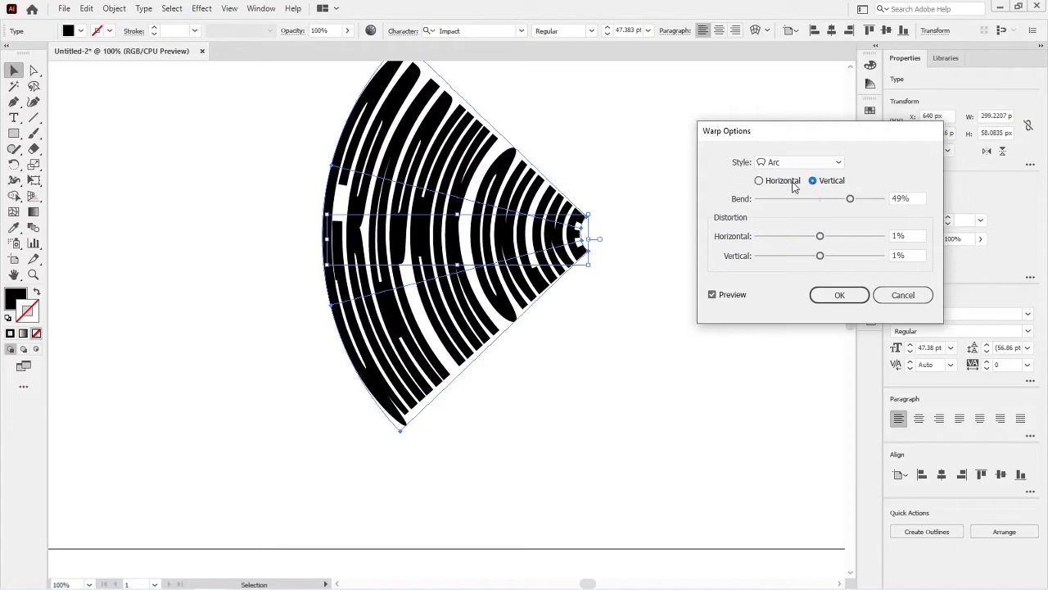
click(793, 188)
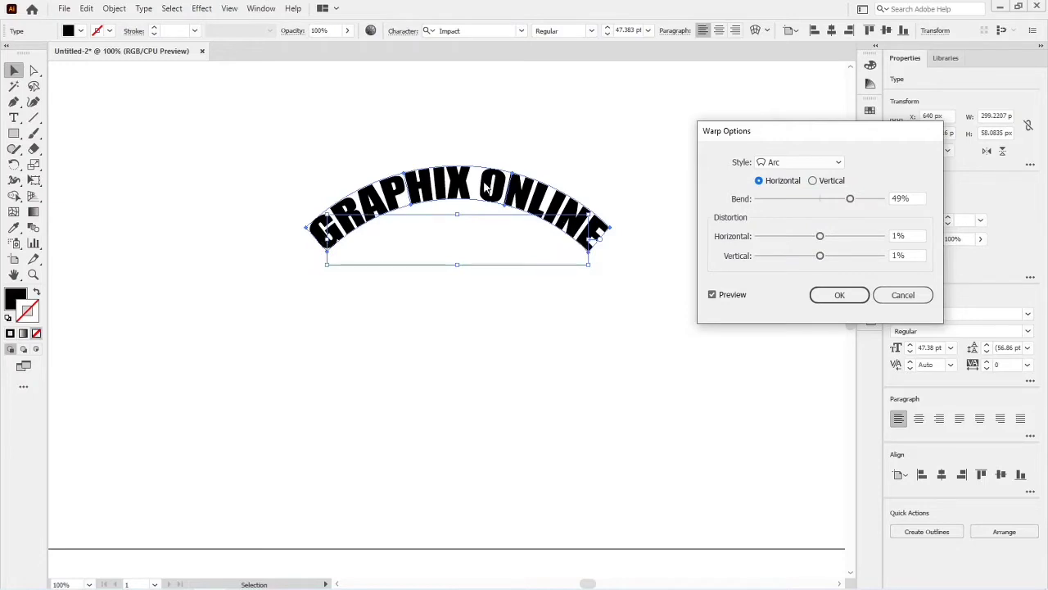
- Try Arc bends of 71% and -70%, and settle on a bend of 48%
click(852, 199)
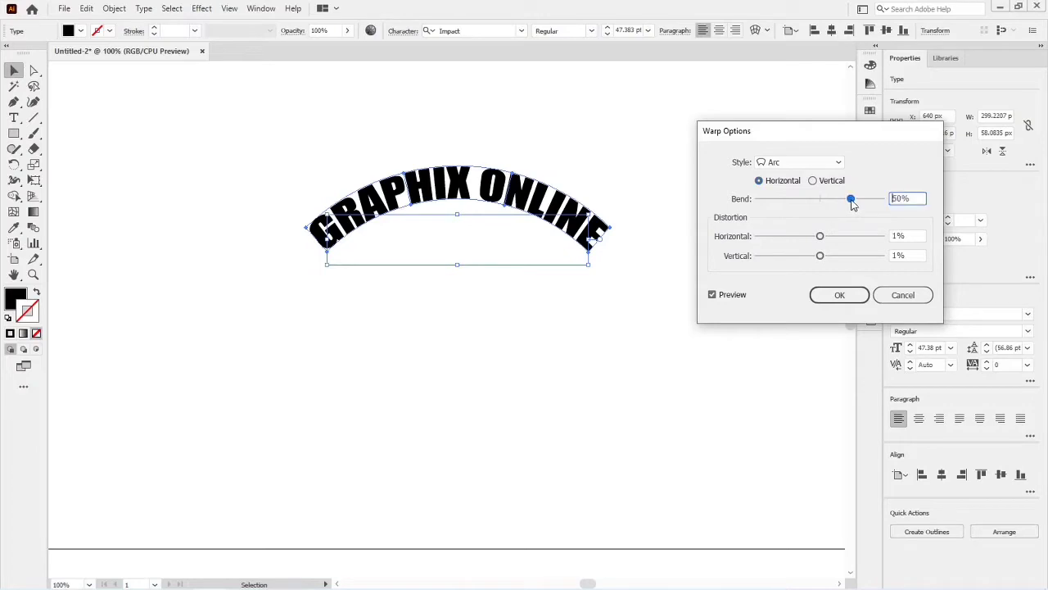
drag(852, 201, 864, 199)
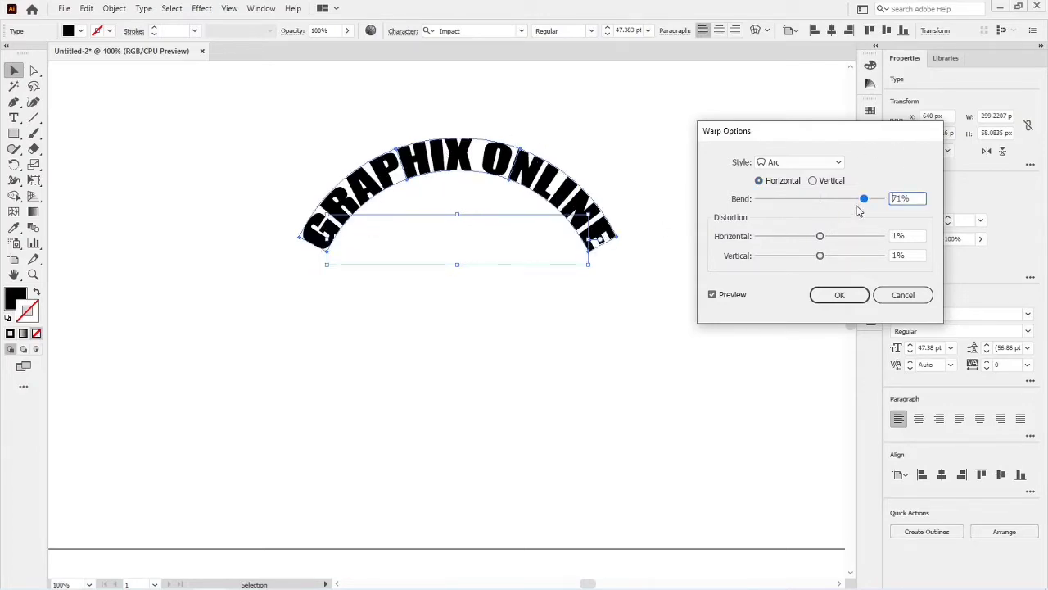
drag(863, 202, 786, 215)
drag(784, 210, 779, 213)
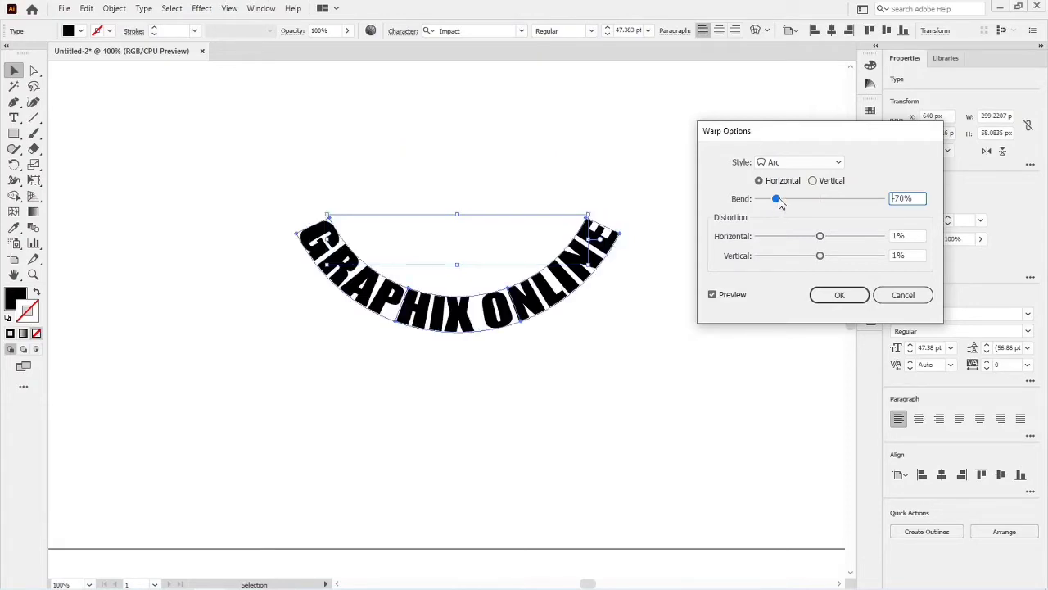
drag(776, 200, 862, 205)
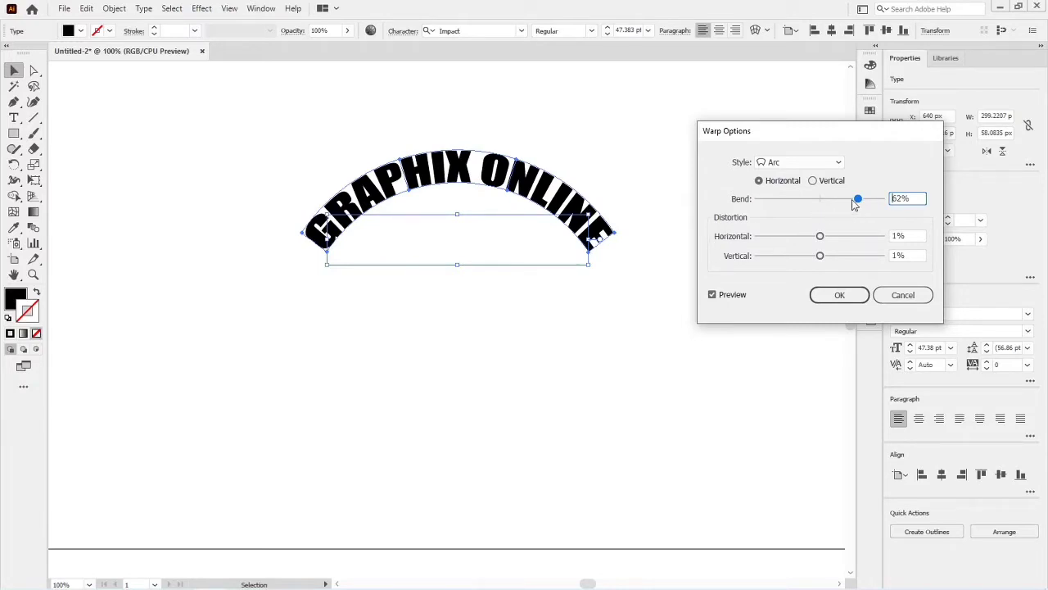
drag(862, 203, 852, 208)
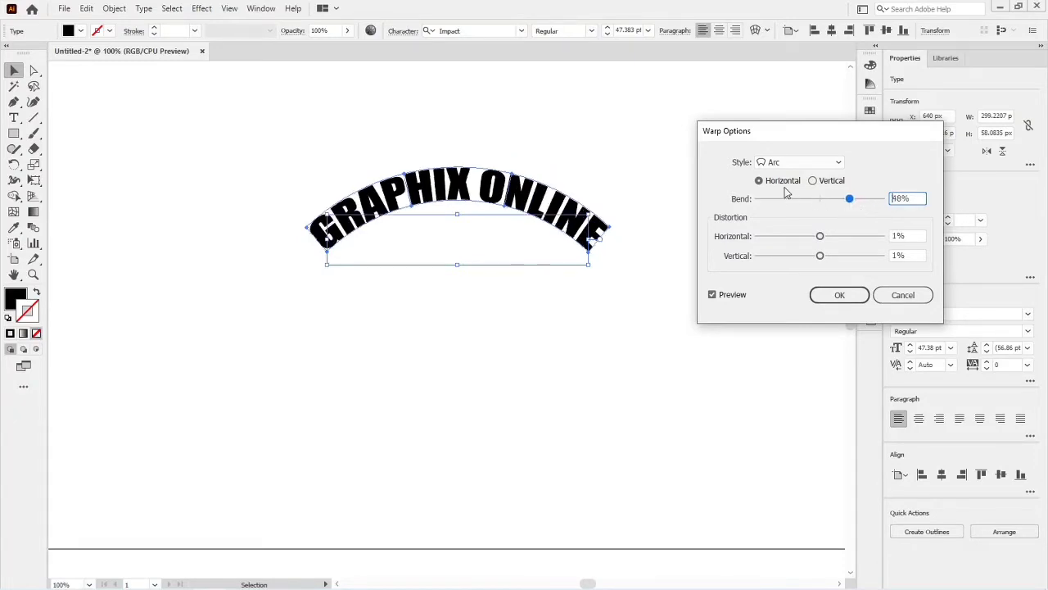
- Compare the vertical and horizontal orientations of the Arc warp, ending on Horizontal
click(813, 181)
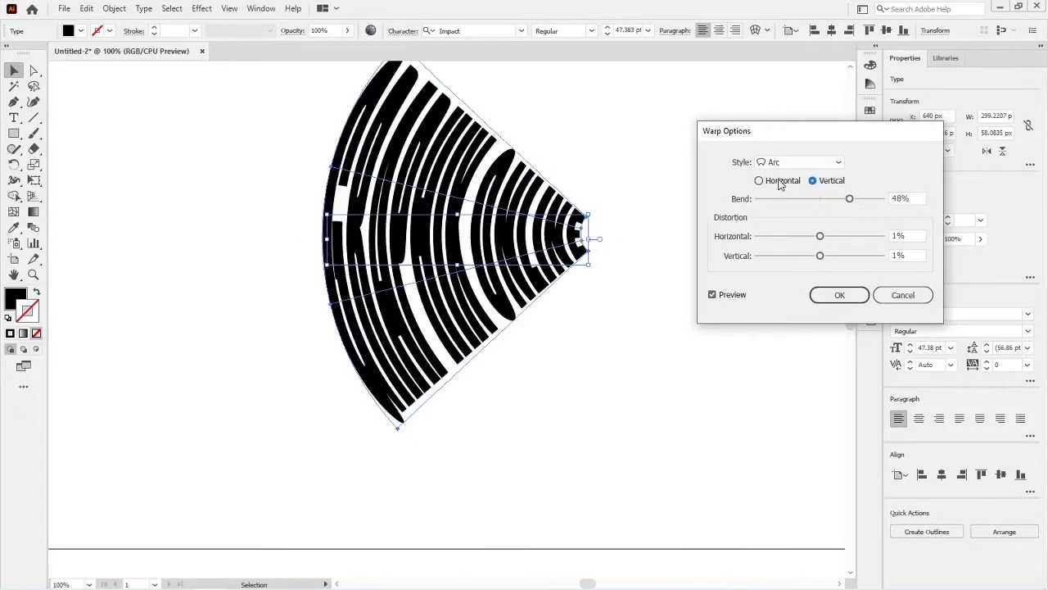
click(782, 183)
click(826, 185)
click(799, 184)
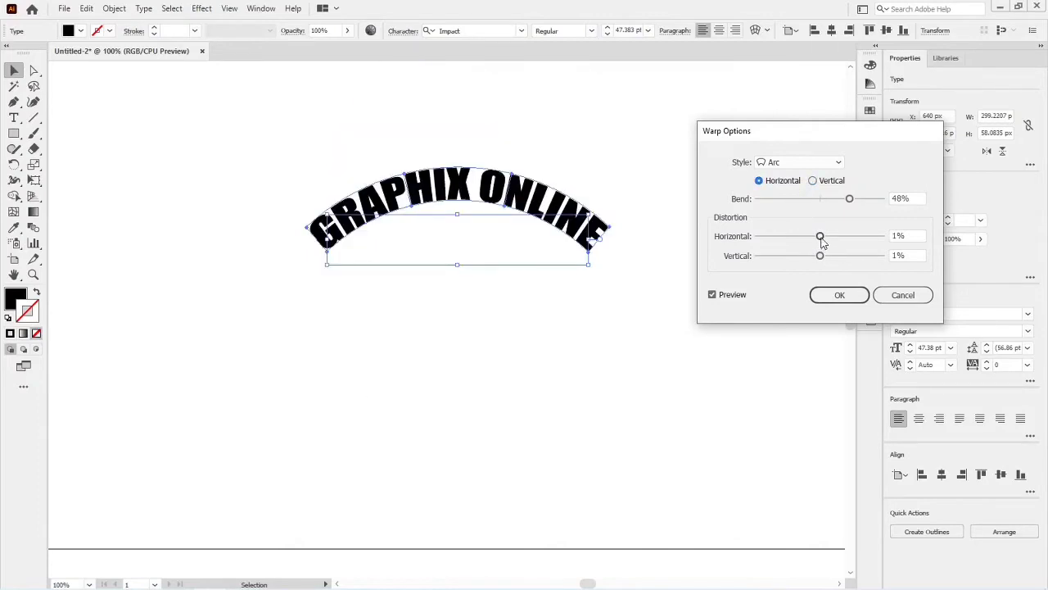
- Try a horizontal distortion of 58% on the arc and return it to 1%
drag(823, 241, 857, 246)
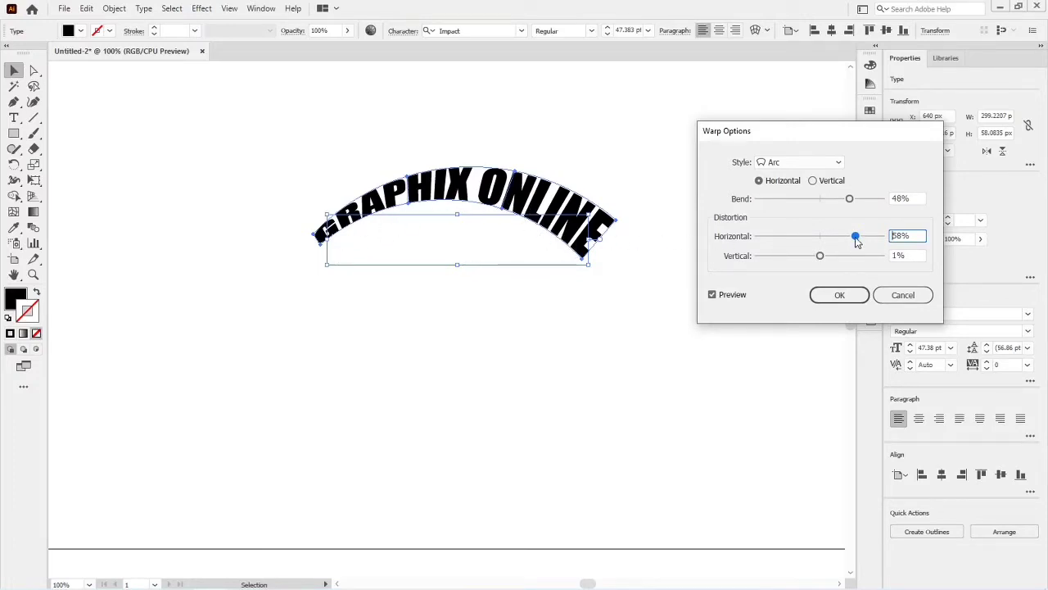
drag(855, 237, 834, 241)
drag(830, 239, 821, 249)
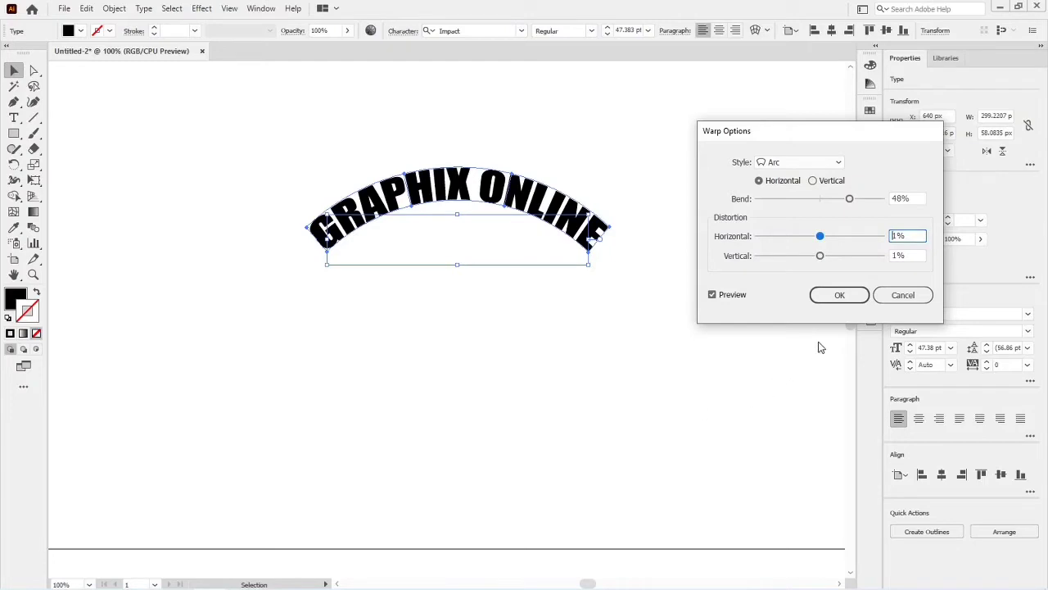
- Apply the warp and move the arched text down to X 640 px, Y 360 px
click(831, 298)
click(575, 334)
drag(489, 209, 490, 233)
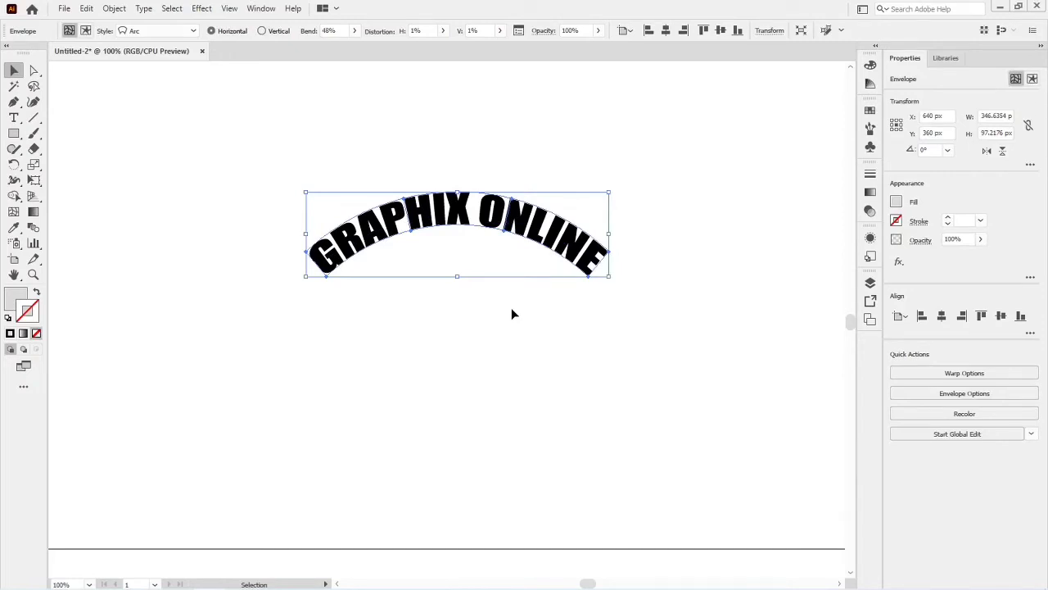
- Reset the arched text's envelope with the Arc Lower warp style at a 48% horizontal bend
click(114, 8)
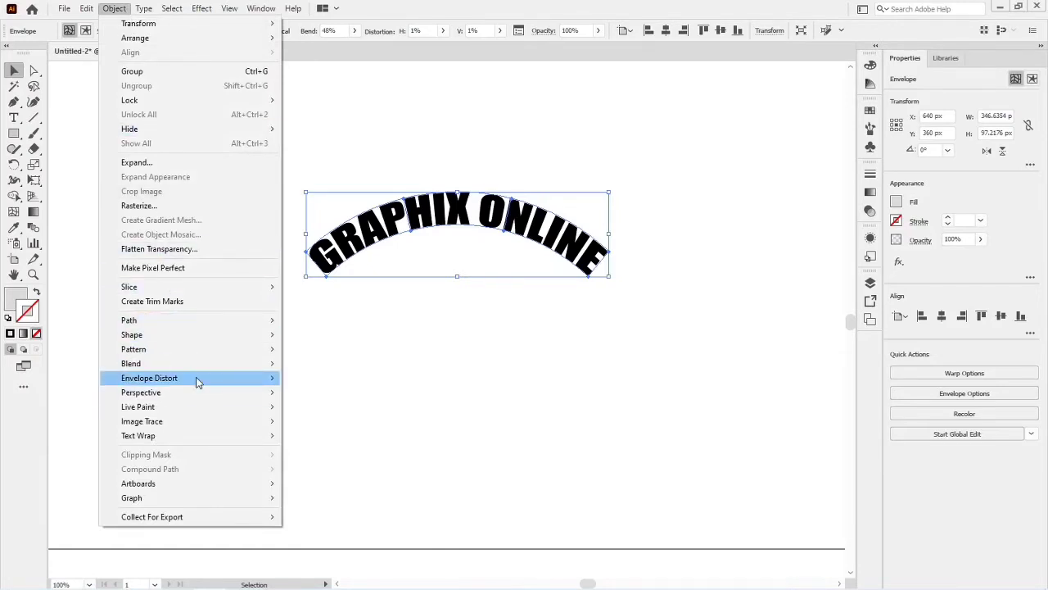
mouse_move(202, 380)
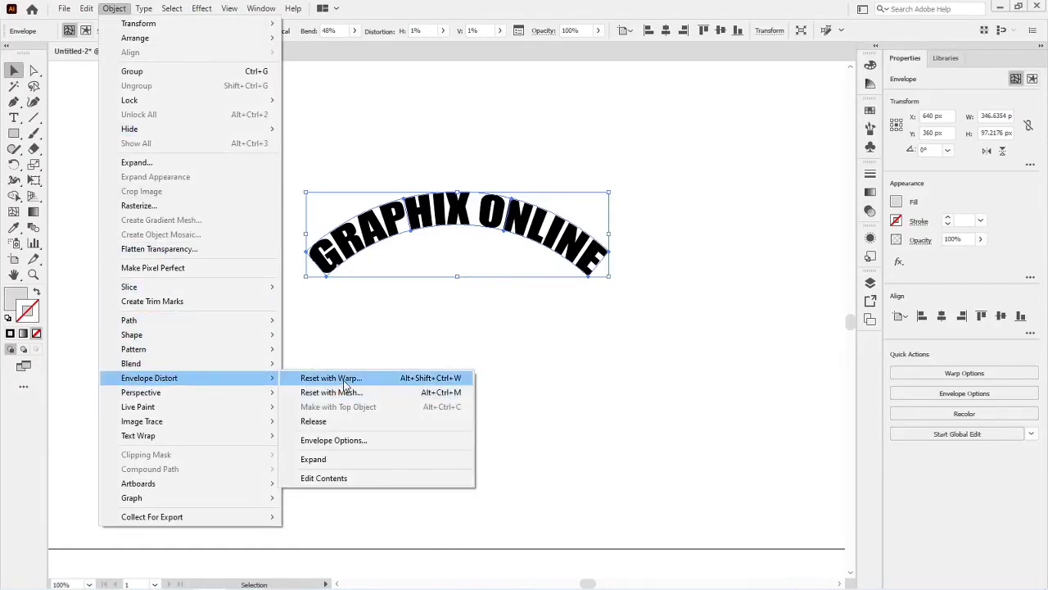
click(345, 381)
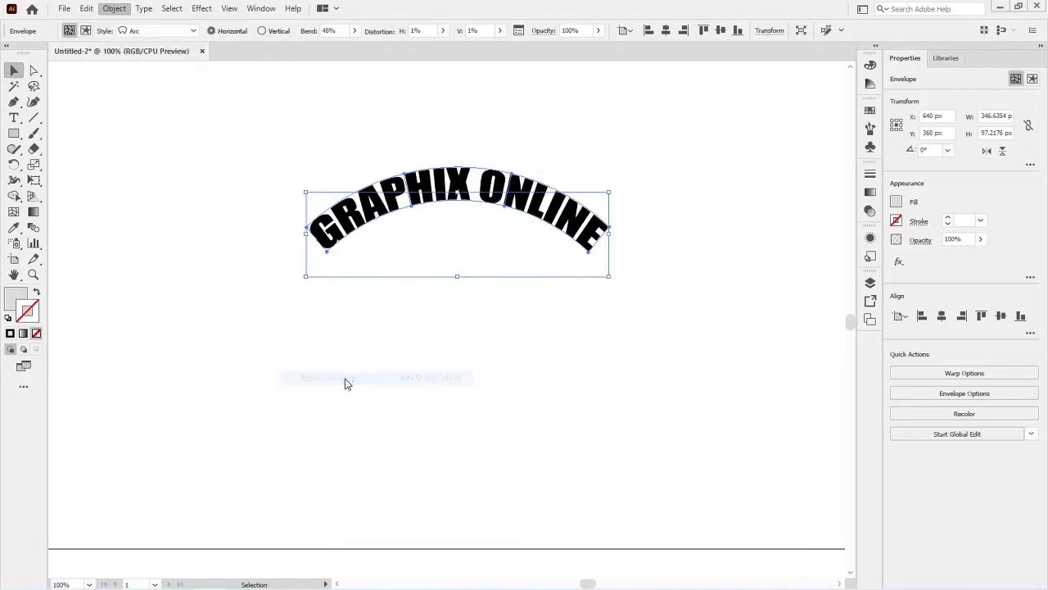
click(784, 167)
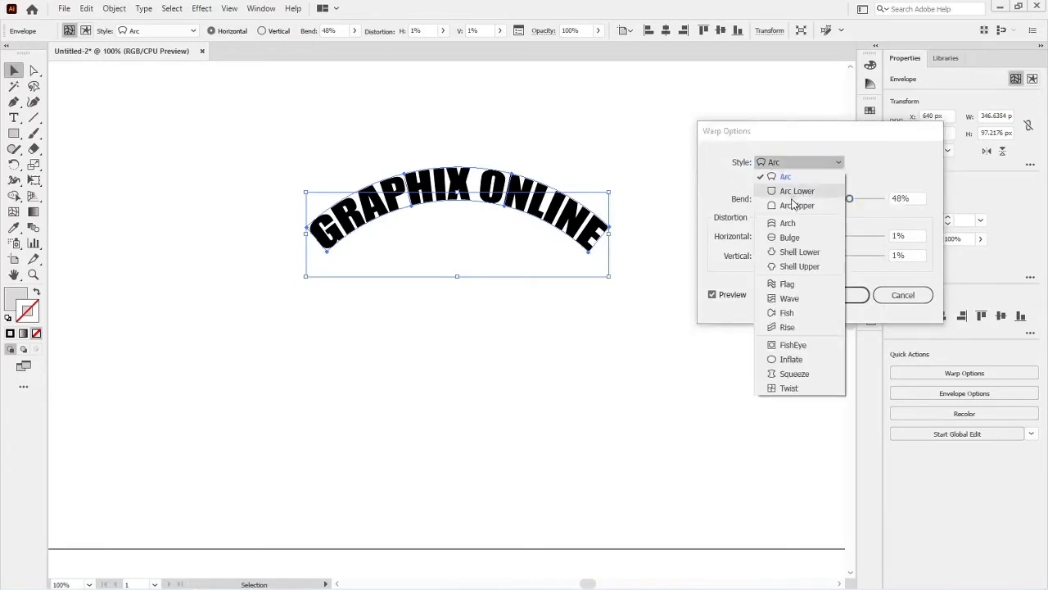
click(794, 191)
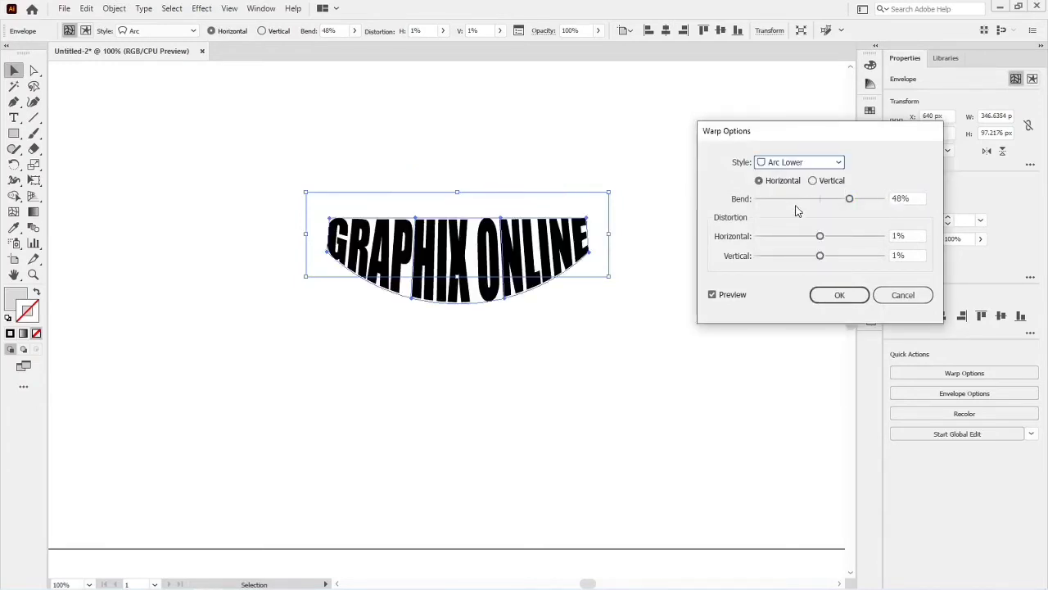
click(827, 297)
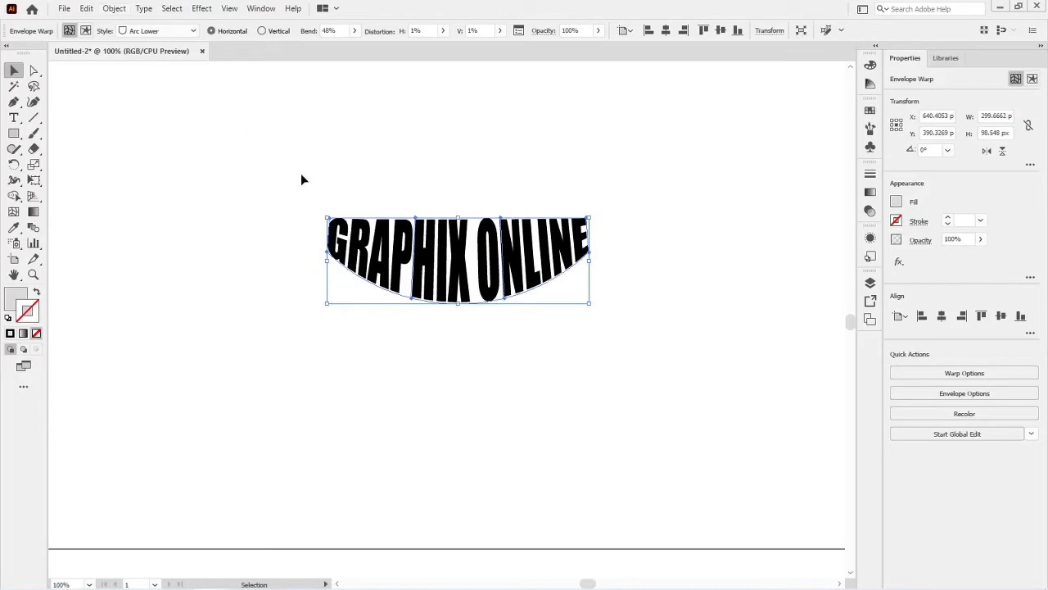
- Edit the envelope's contents, replacing the X with a C so the text reads GRAPHIC ONLINE
click(115, 8)
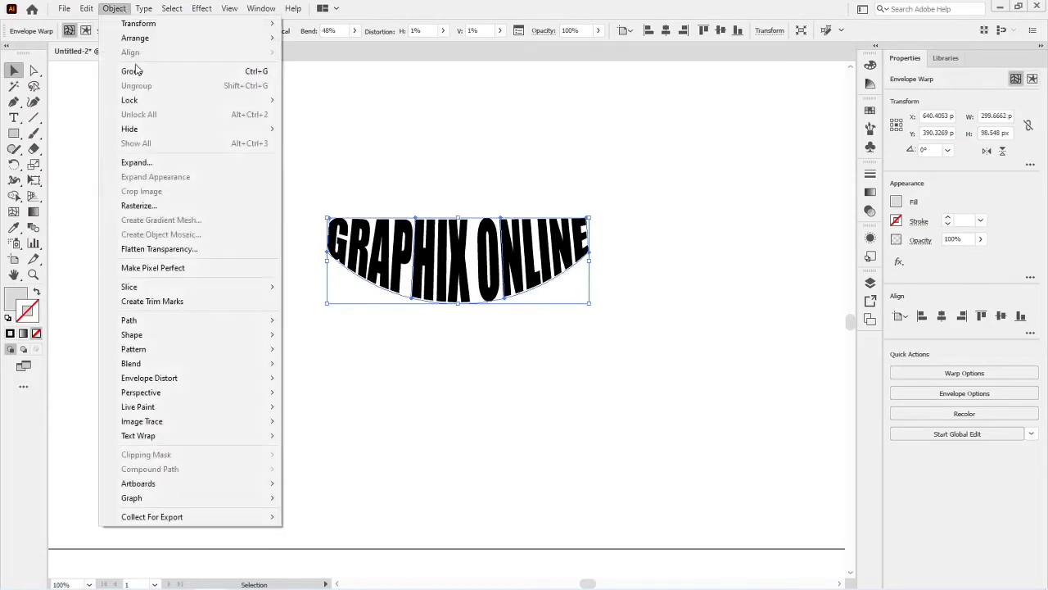
mouse_move(271, 378)
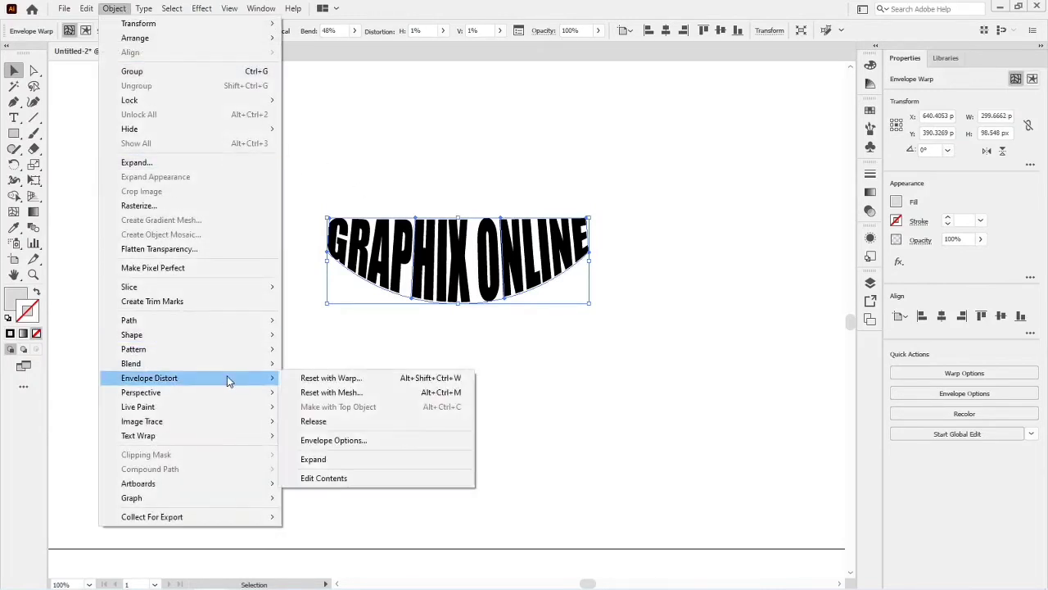
click(327, 480)
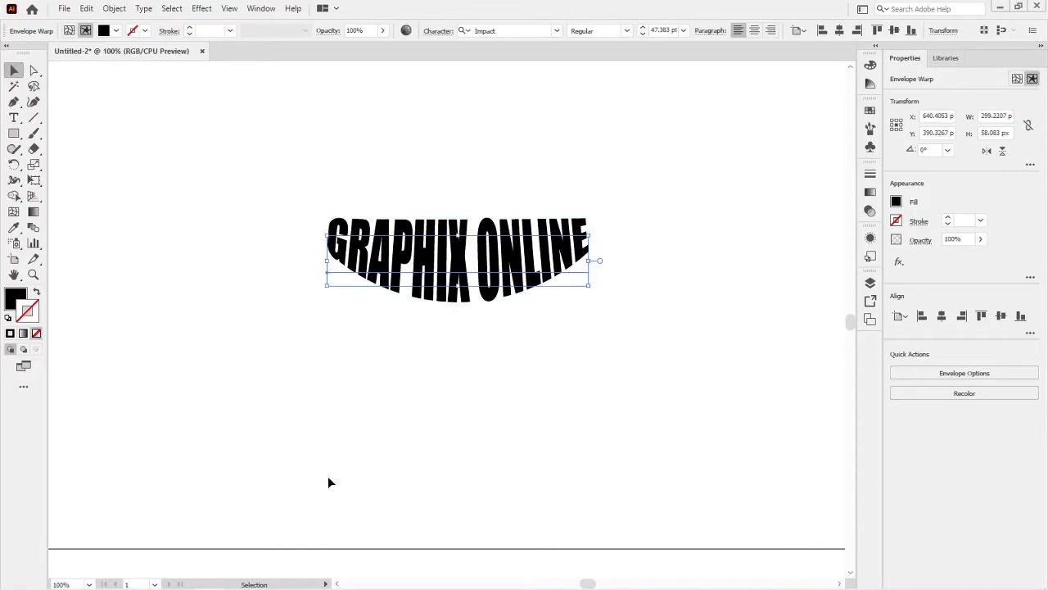
click(14, 117)
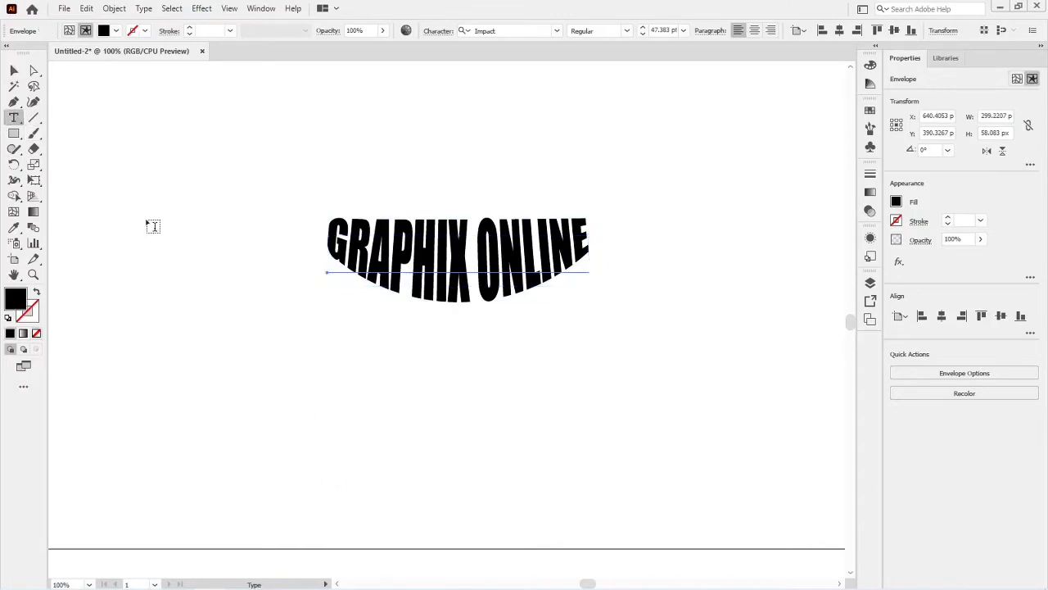
triple_click(379, 292)
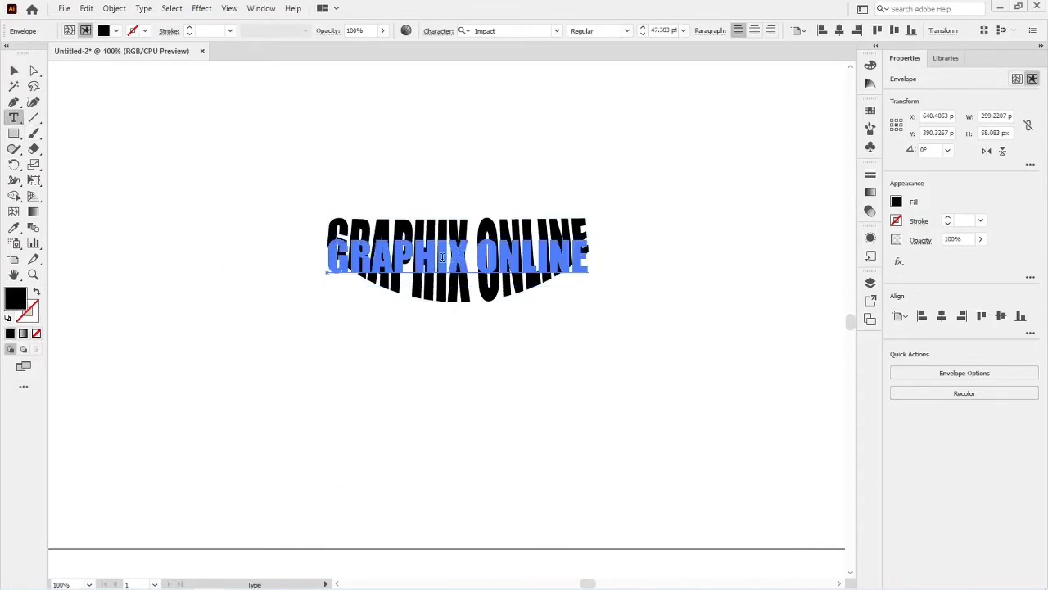
click(460, 256)
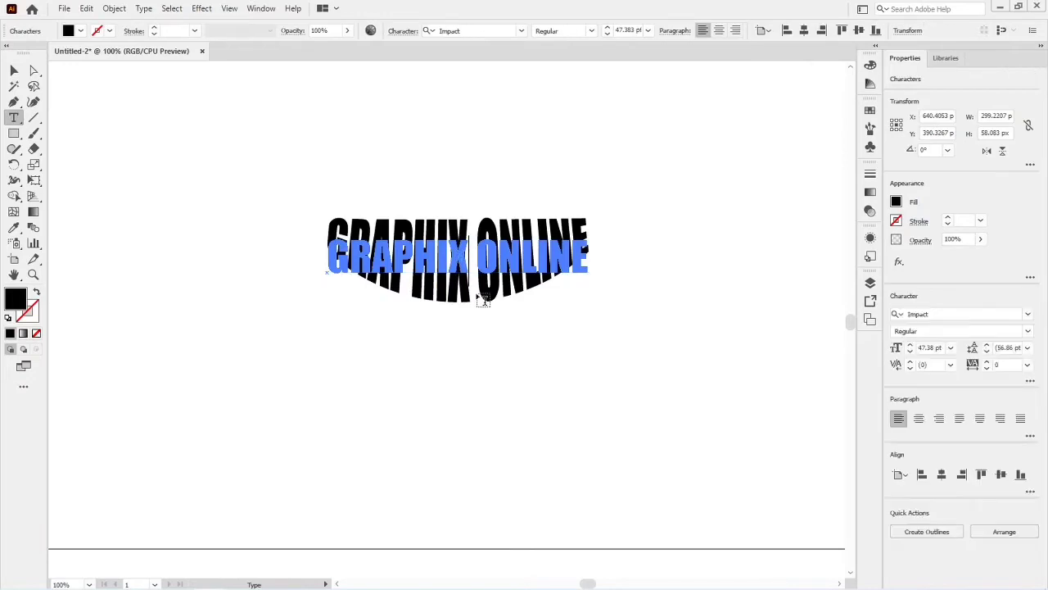
key(BackSpace)
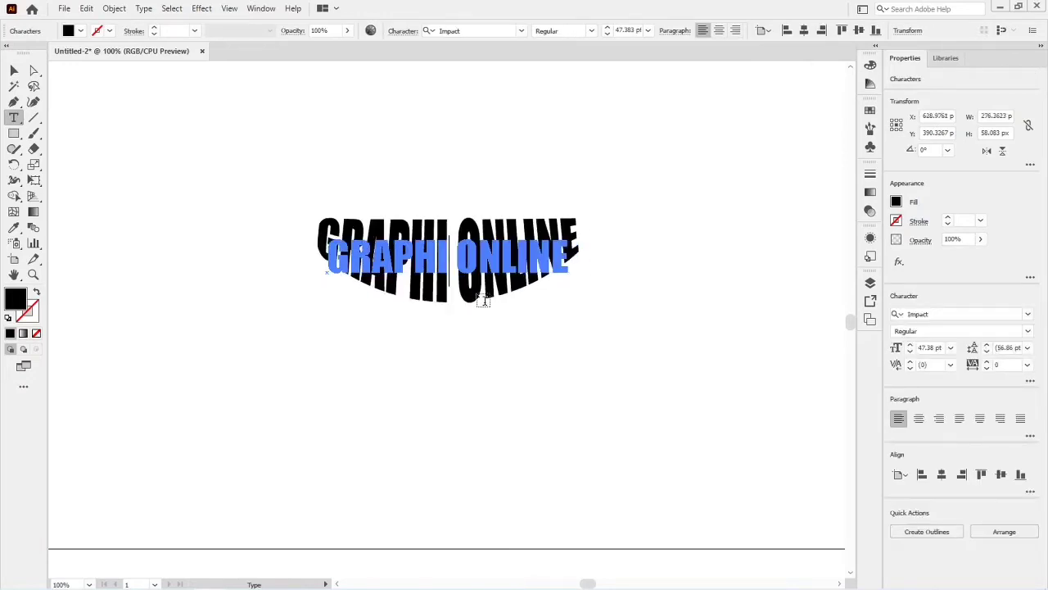
text(C)
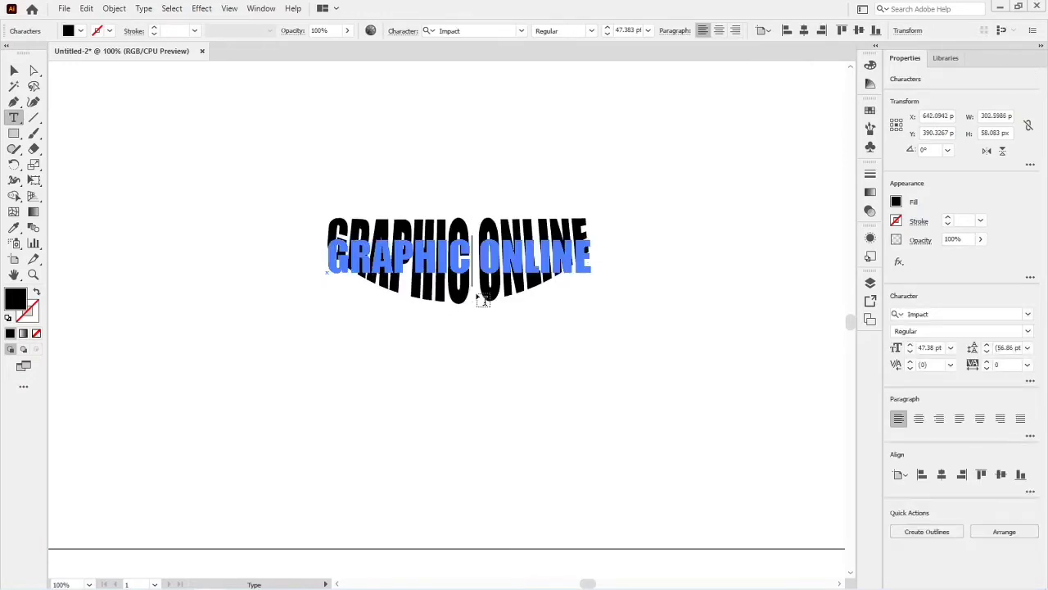
click(15, 72)
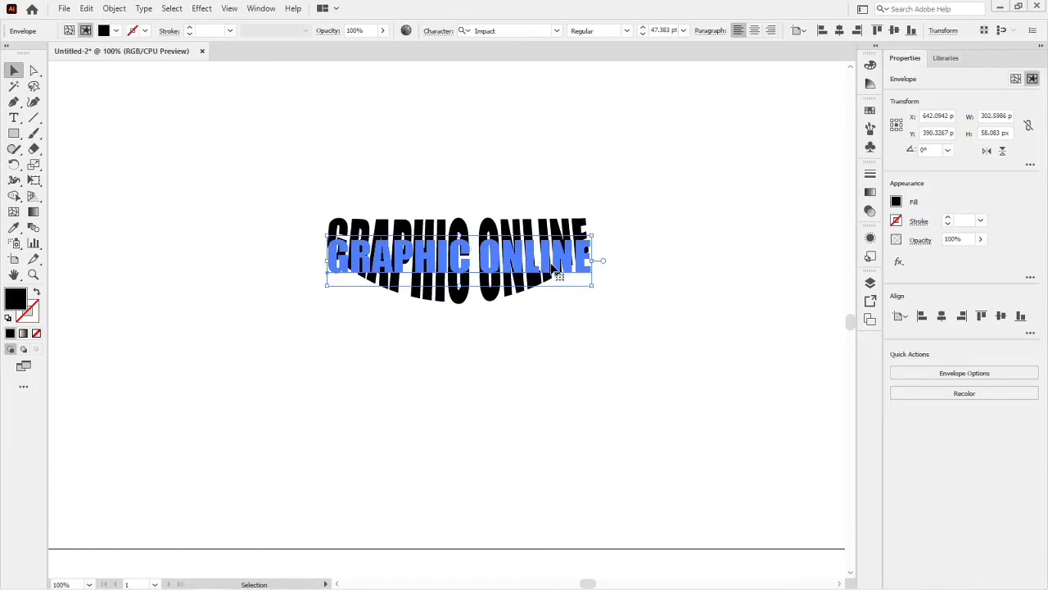
click(572, 411)
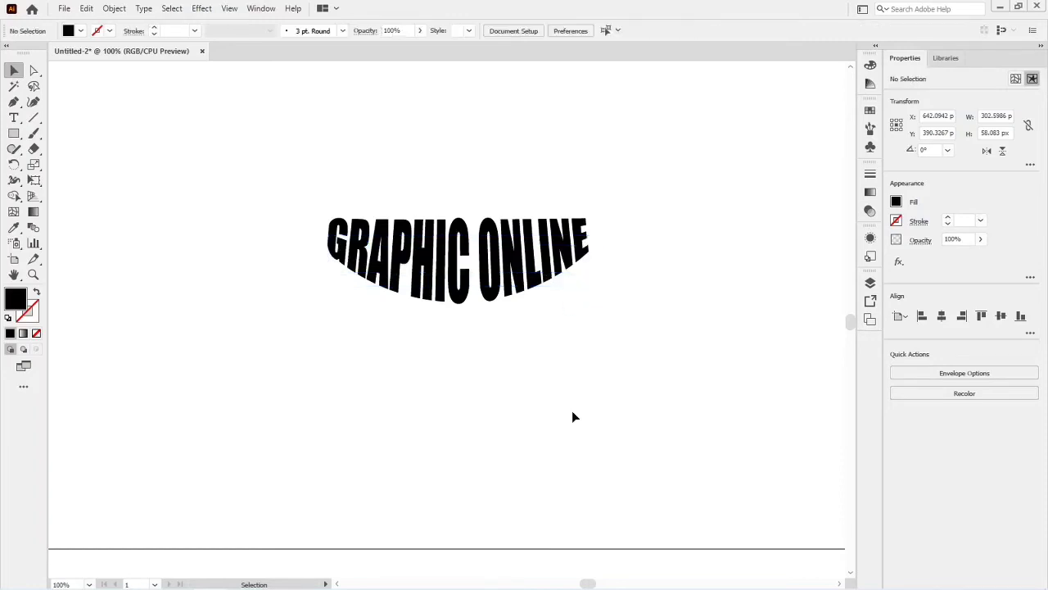
- Switch the warped text back to envelope editing and enlarge it about its centre to about 428 × 141 px
click(431, 303)
click(86, 8)
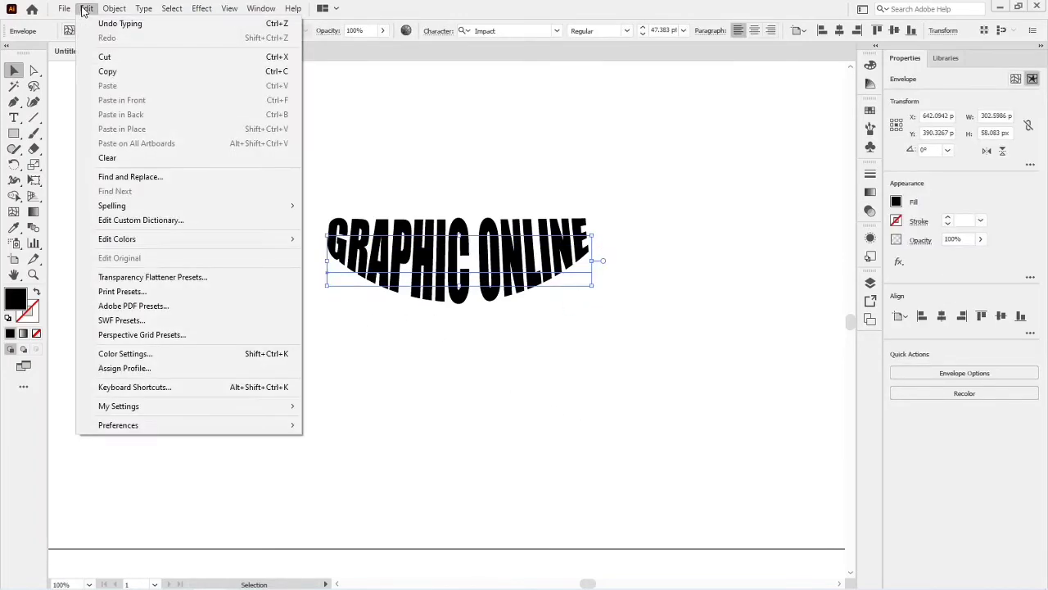
mouse_move(104, 15)
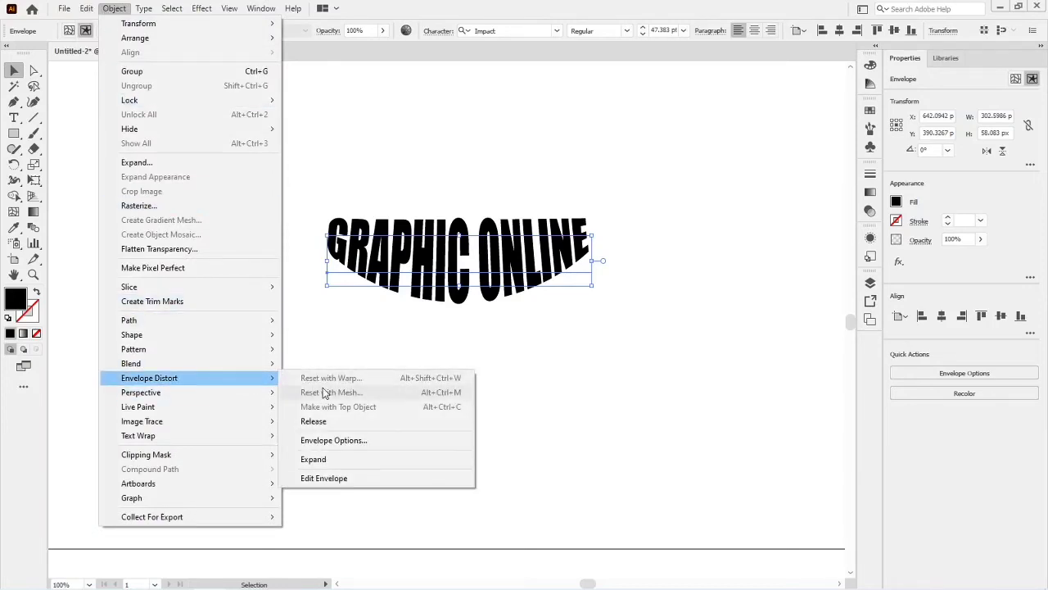
click(325, 479)
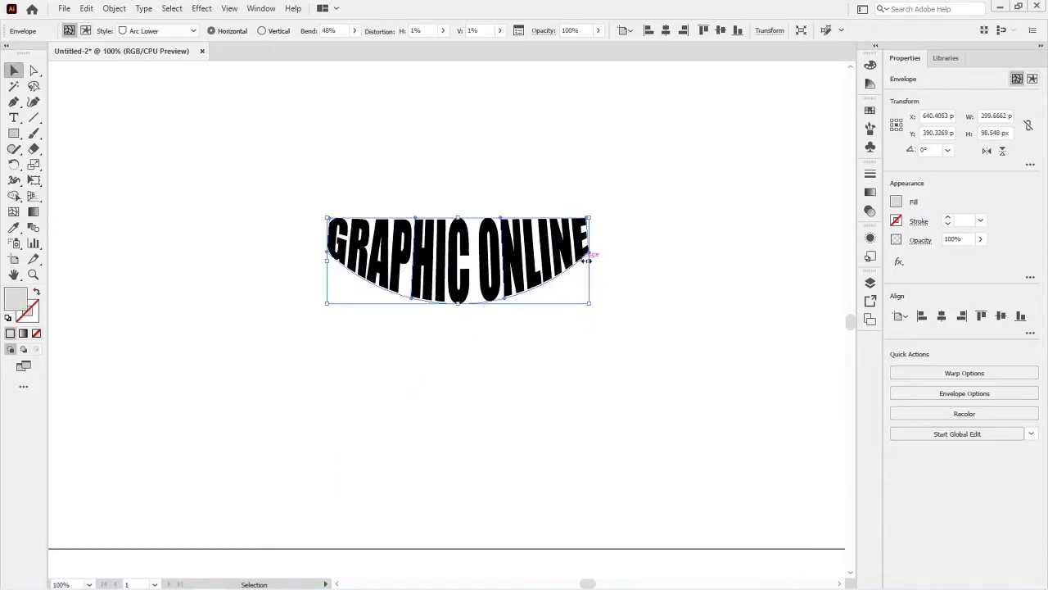
drag(592, 306, 643, 379)
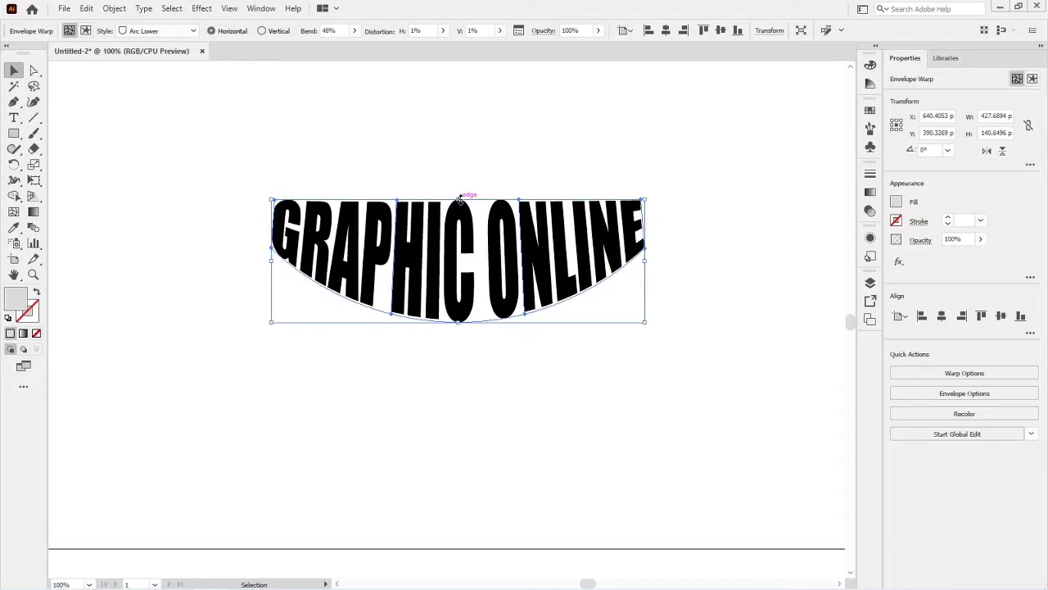
- Pull the envelope's top-left mesh point out to X 360 px, Y 239 px and its top-right point to X 842.25 px, Y 226.25 px
key(a)
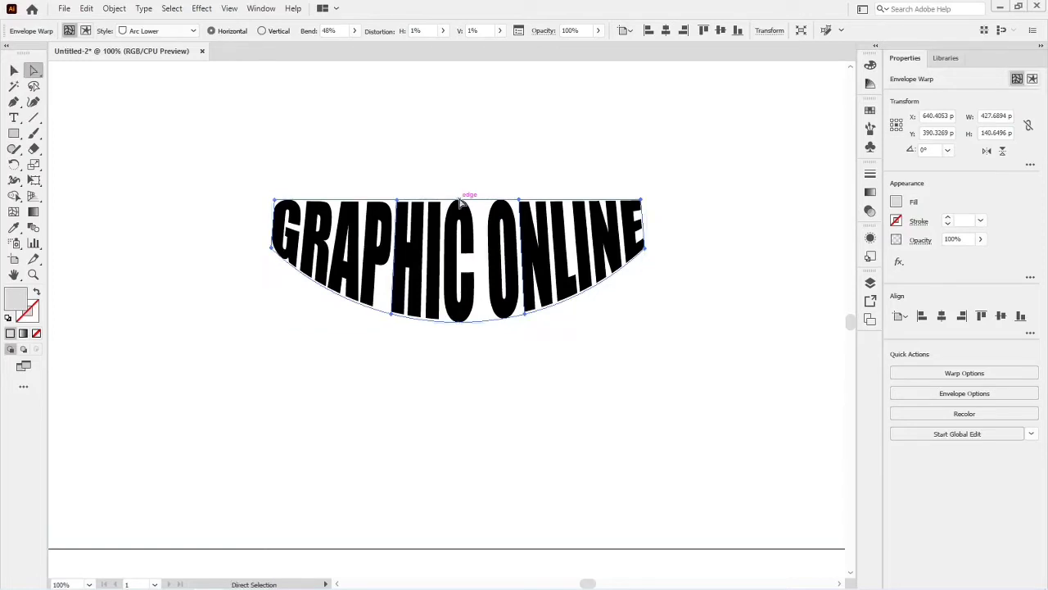
drag(278, 206, 213, 129)
click(250, 277)
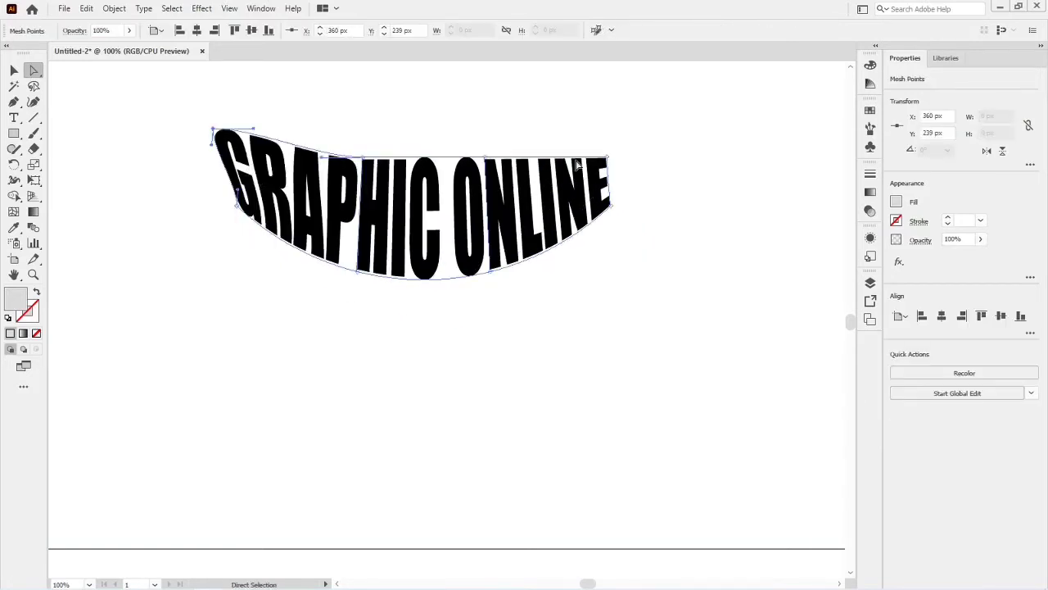
drag(608, 157, 634, 120)
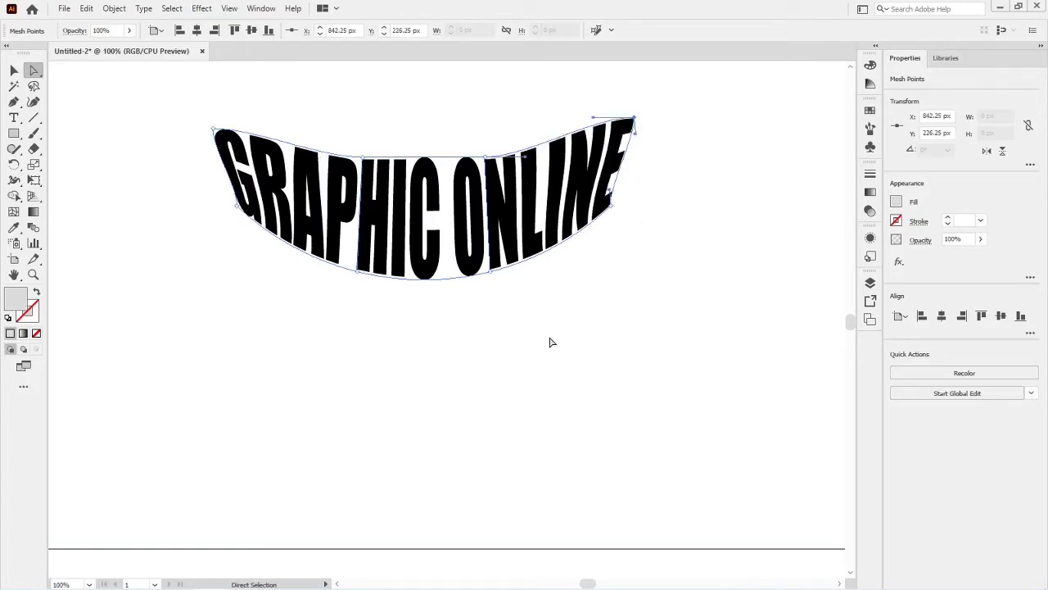
- Release the envelope distortion to separate the text from its grey mesh shape
click(114, 9)
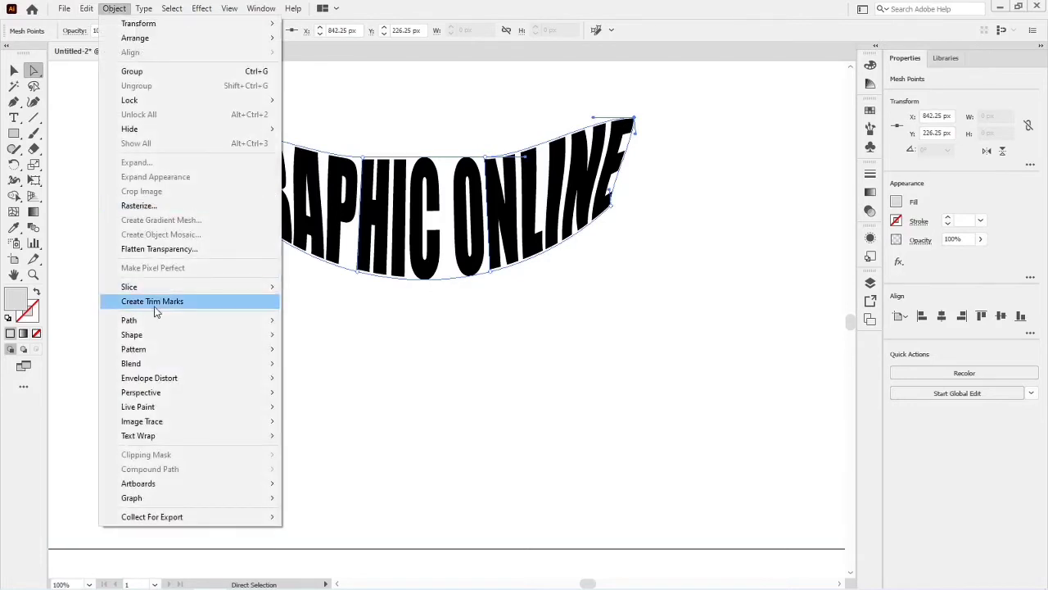
mouse_move(180, 377)
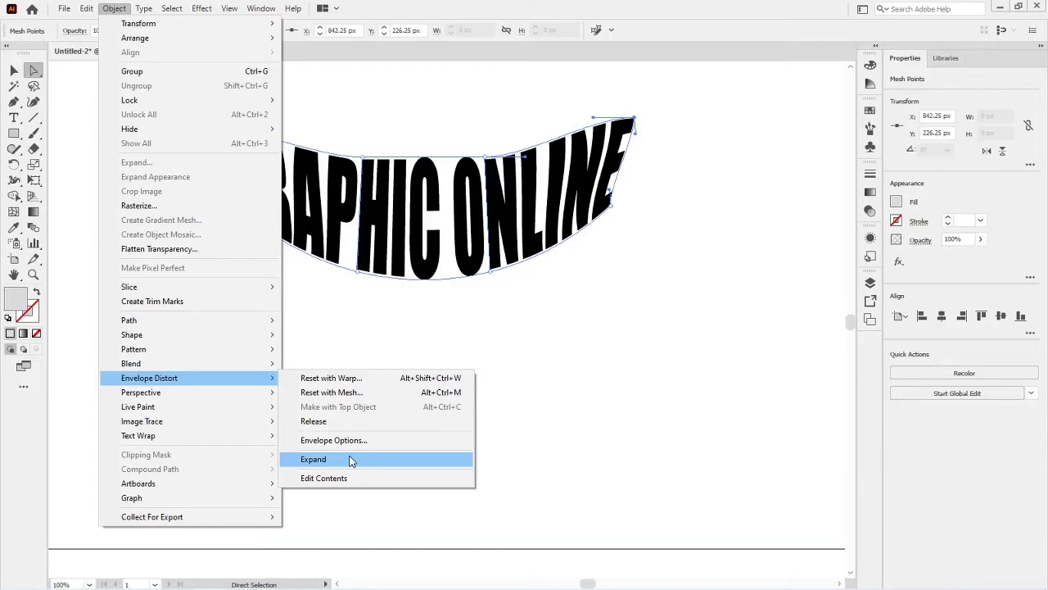
click(322, 422)
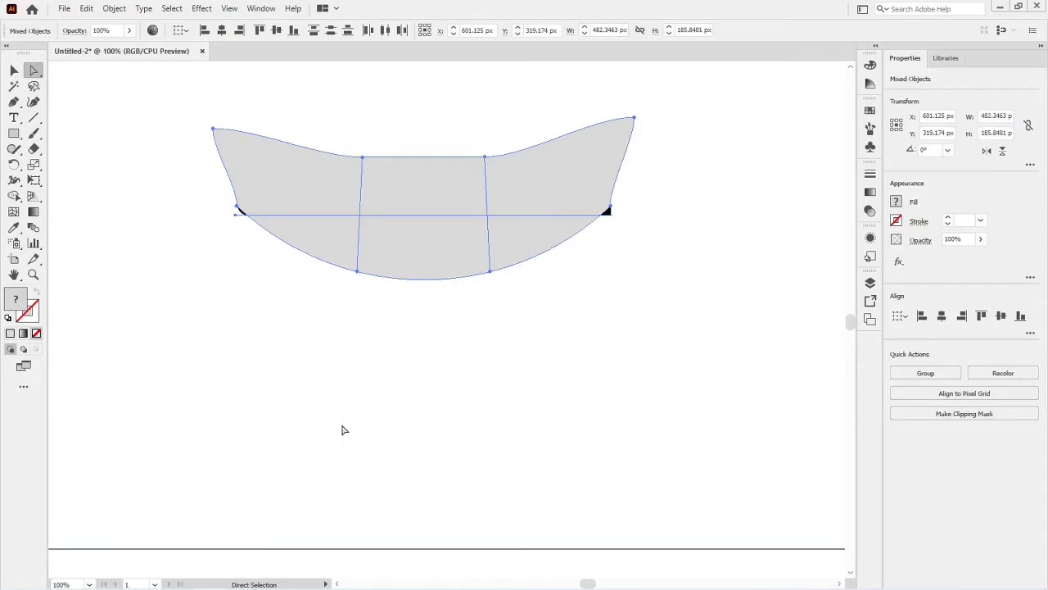
- Move the grey mesh shape off the text and delete it
key(v)
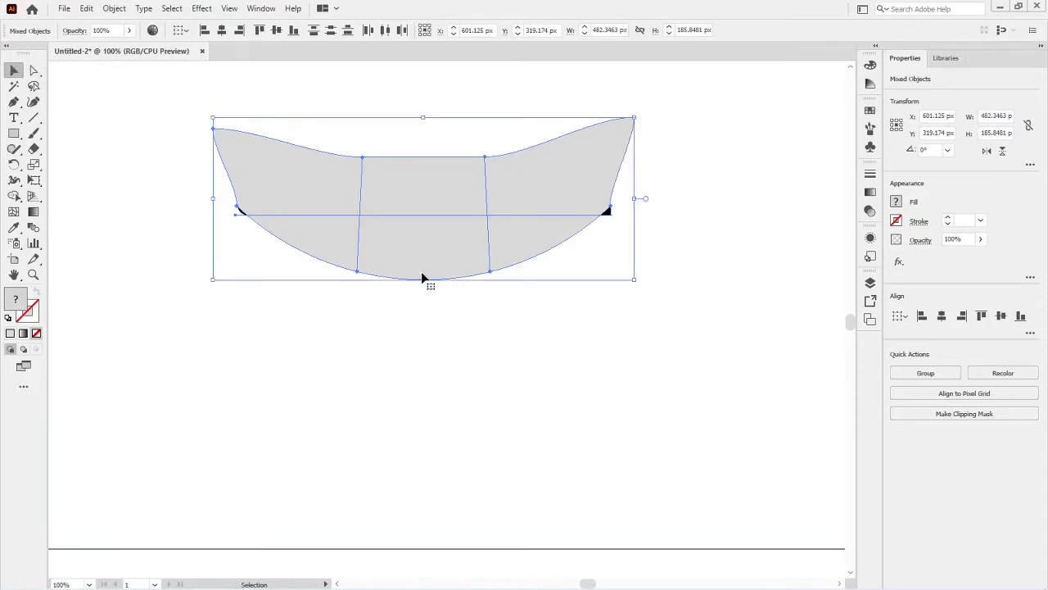
drag(422, 279, 523, 185)
click(515, 484)
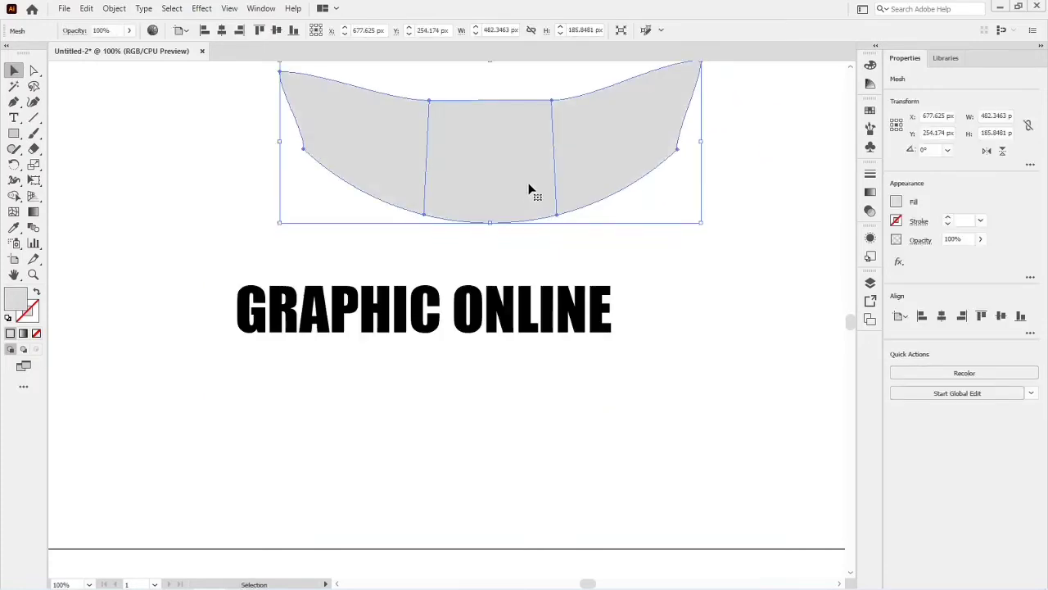
key(Delete)
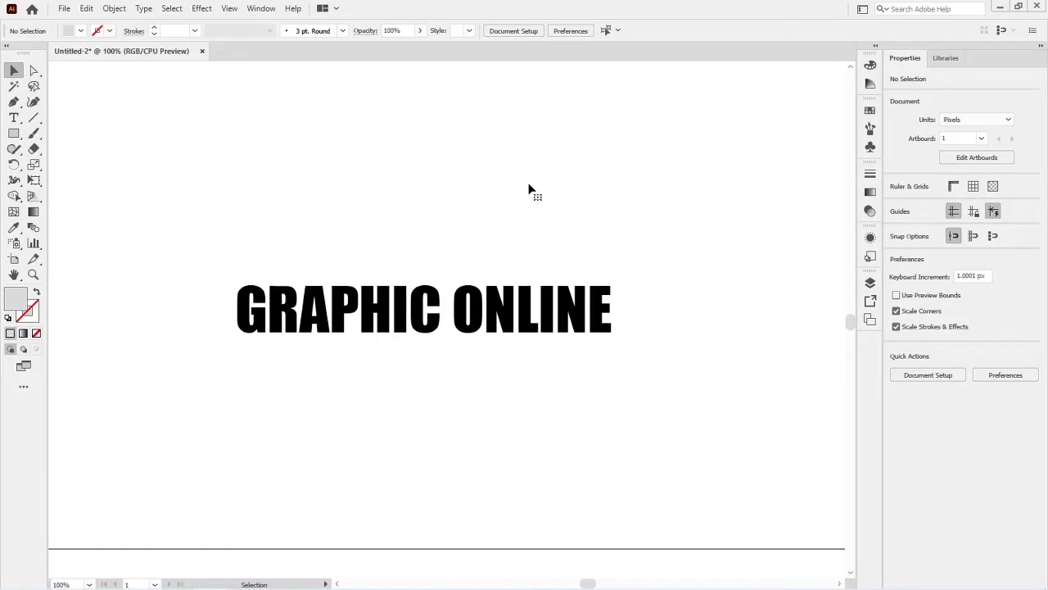
- Move the flat GRAPHIC ONLINE text up and apply an envelope mesh with 2 rows and 4 columns
drag(415, 338, 415, 292)
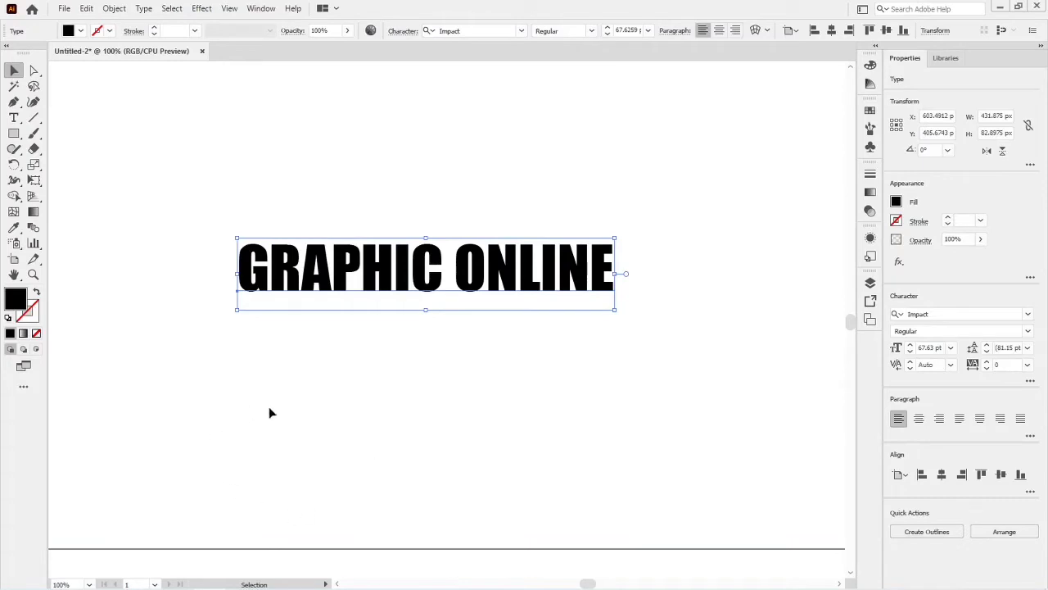
click(110, 10)
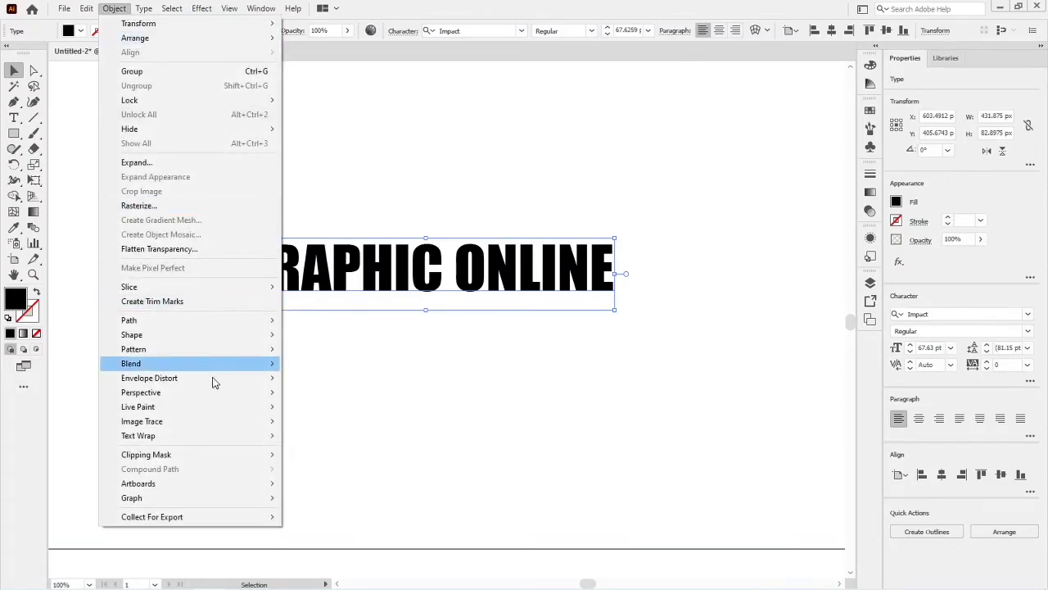
mouse_move(215, 382)
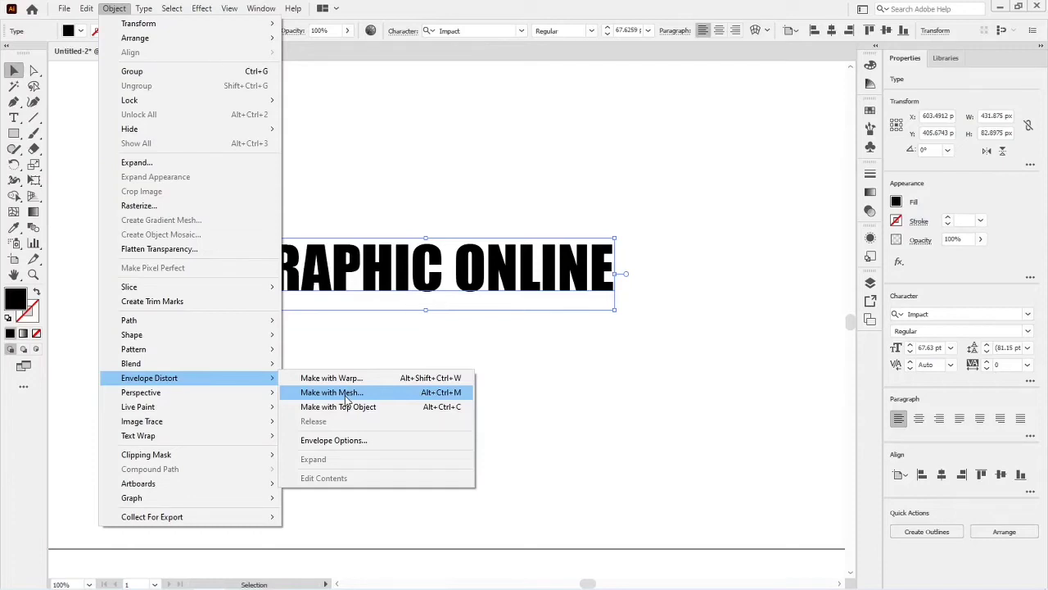
click(345, 394)
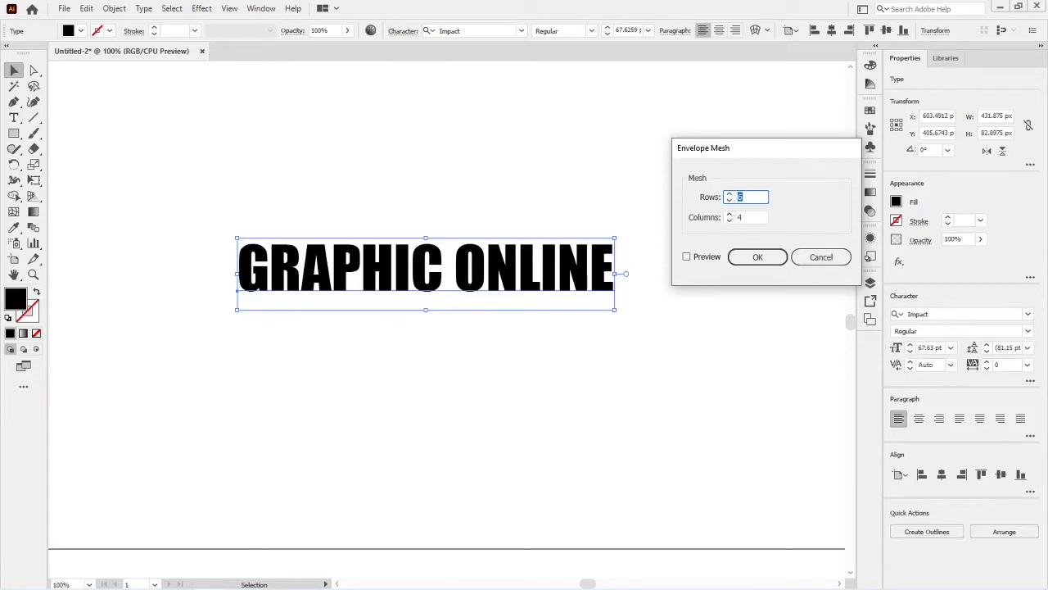
text(2)
click(712, 259)
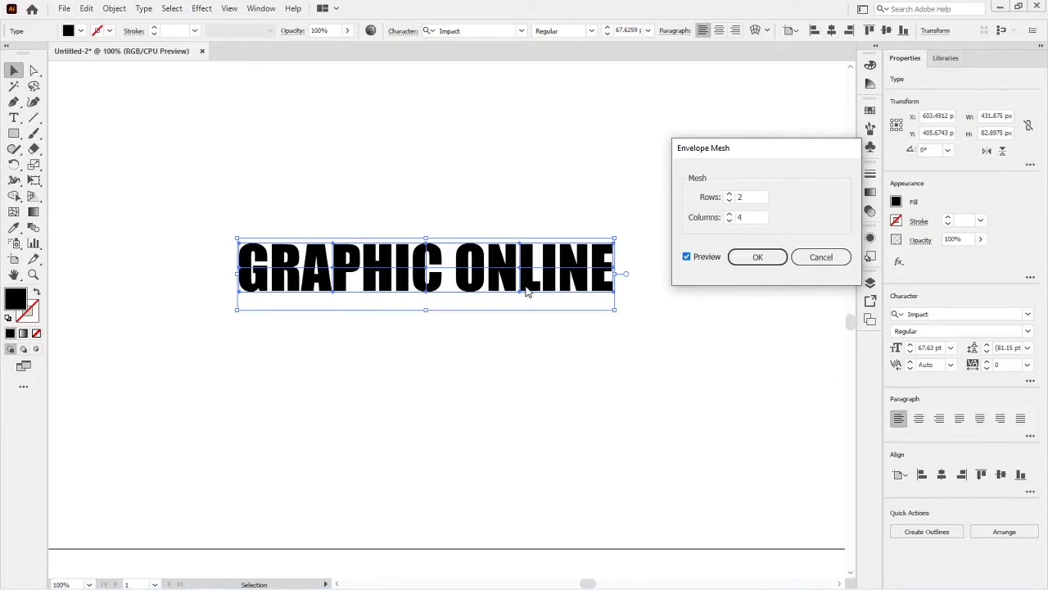
click(741, 261)
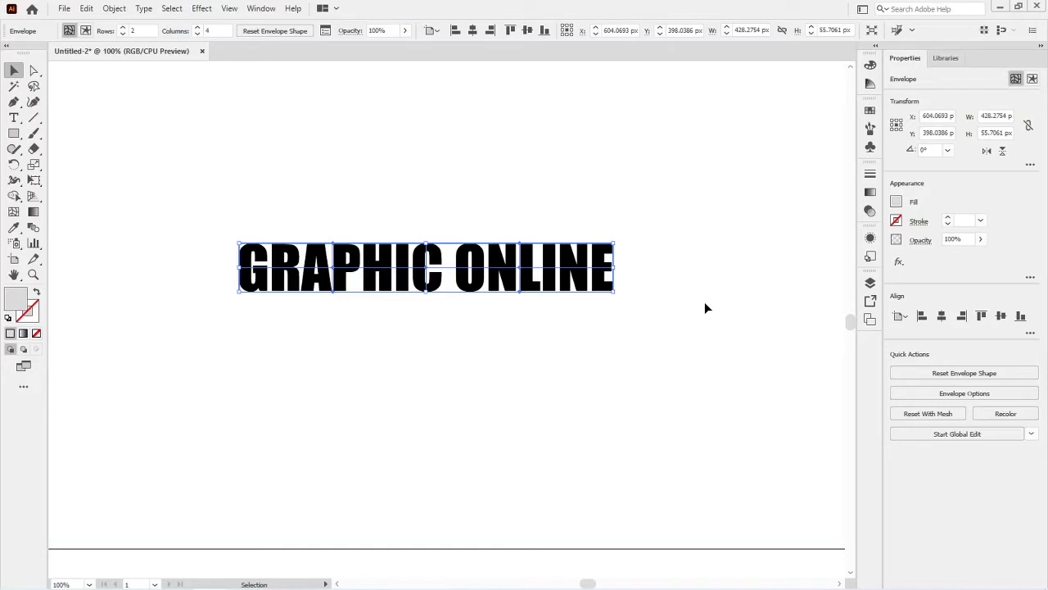
- Pull the handle of the envelope's top-right mesh point upward to bulge the top edge over the last letters
key(a)
click(599, 393)
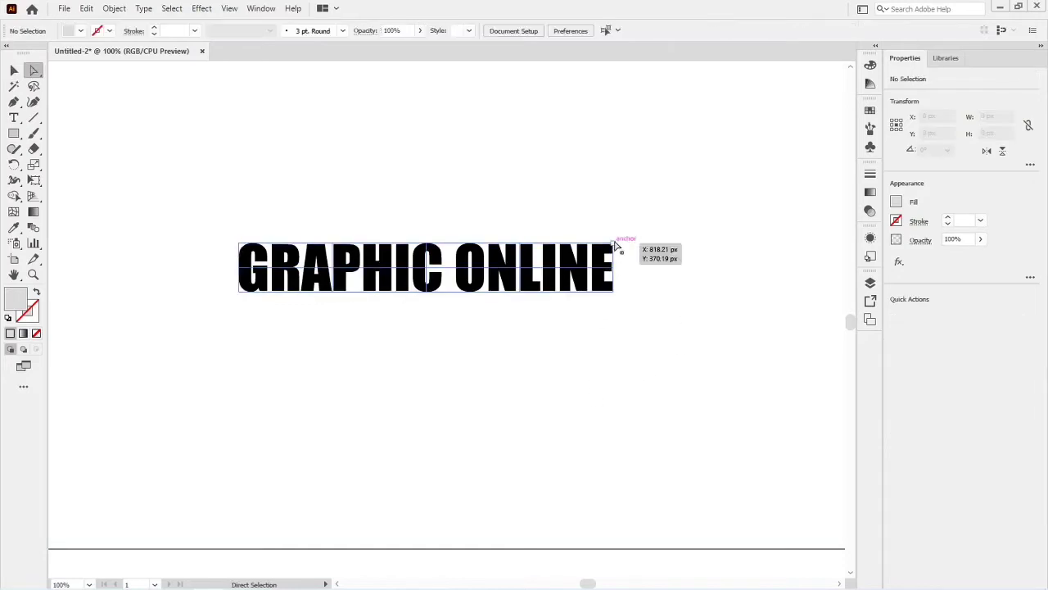
click(613, 244)
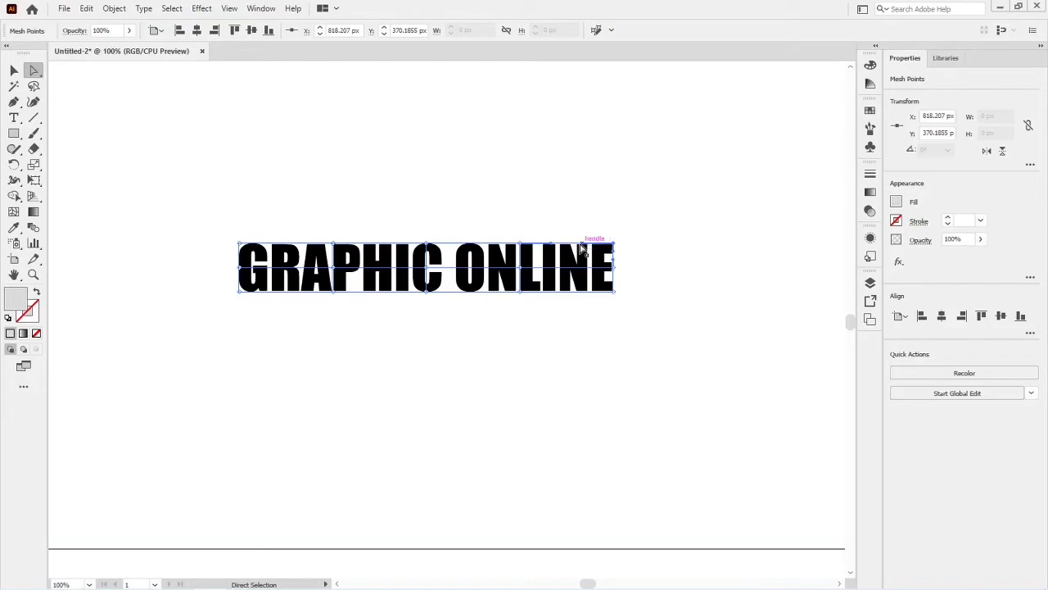
drag(584, 244, 583, 226)
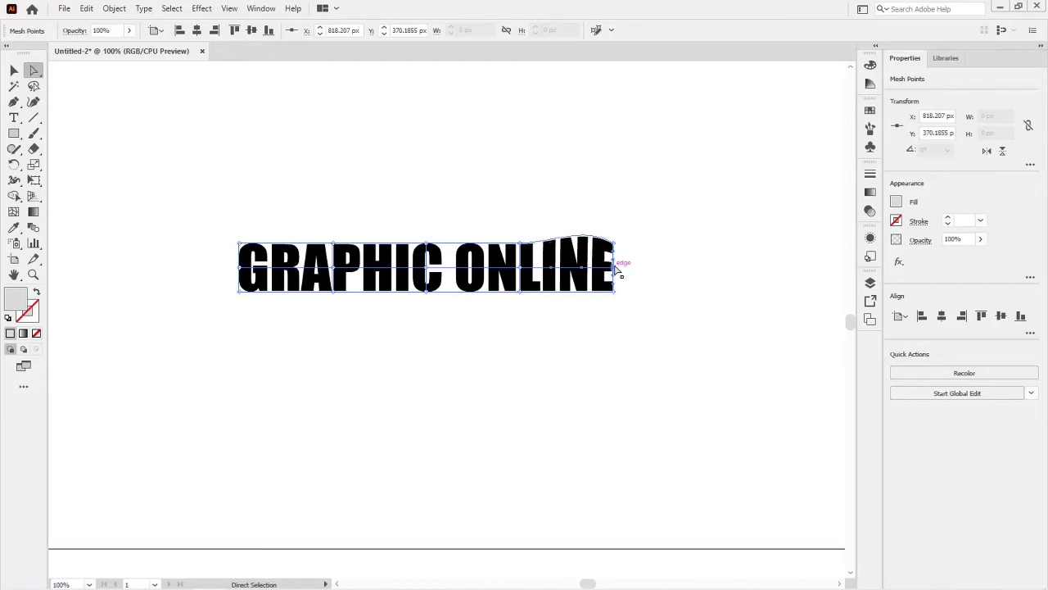
- Pull the handle on the middle mesh row down through the letters LINE to make that row wavy
click(615, 267)
key(ctrl+shift+a)
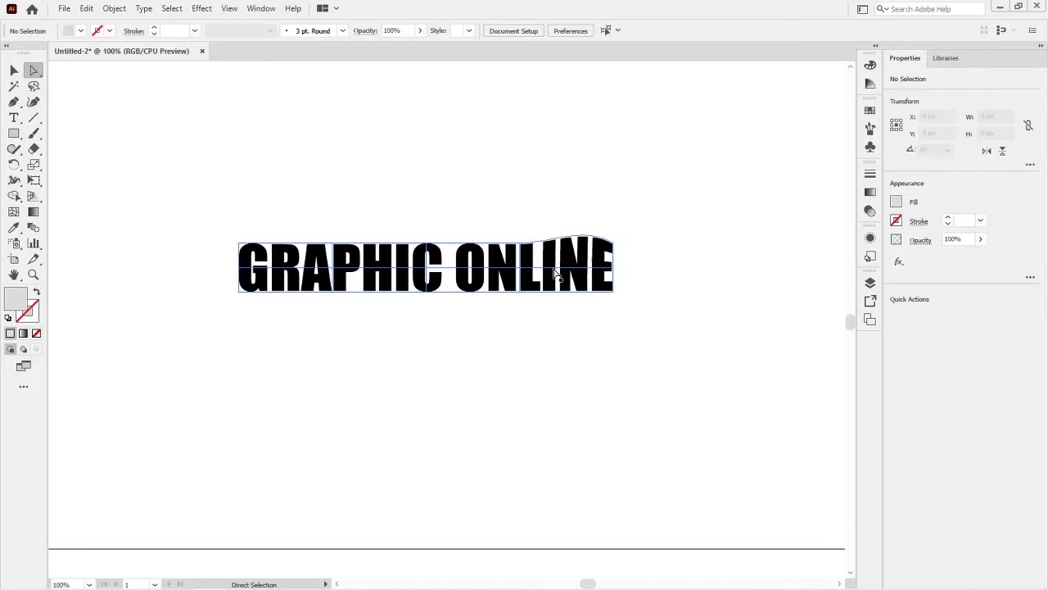
drag(555, 205, 552, 316)
drag(552, 276, 553, 285)
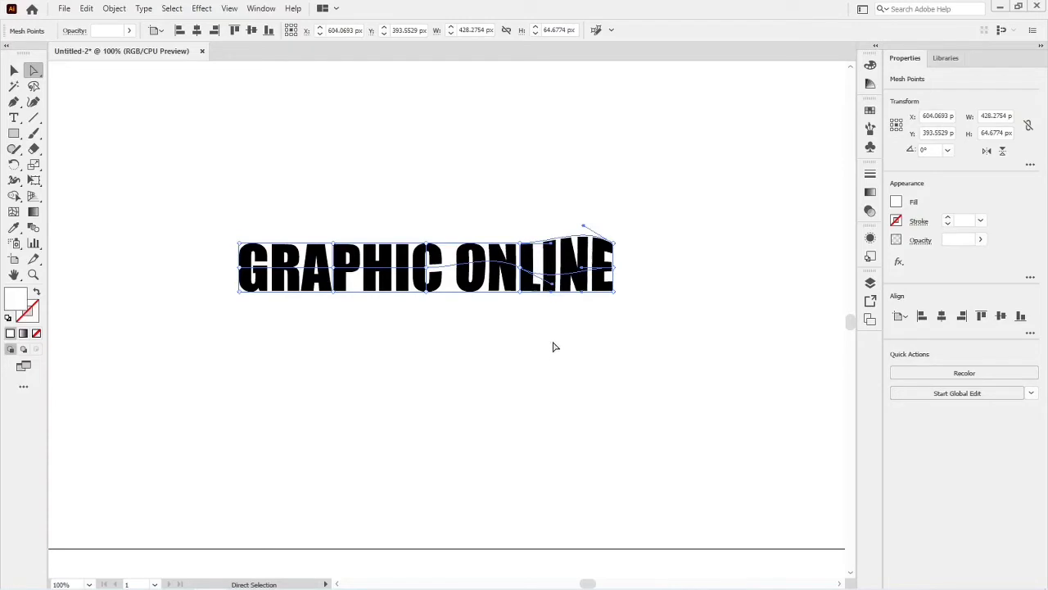
- Raise the top-left mesh point's handle and move the middle-left mesh point out to X 377.25 px, Y 401.75 px
drag(238, 244, 271, 222)
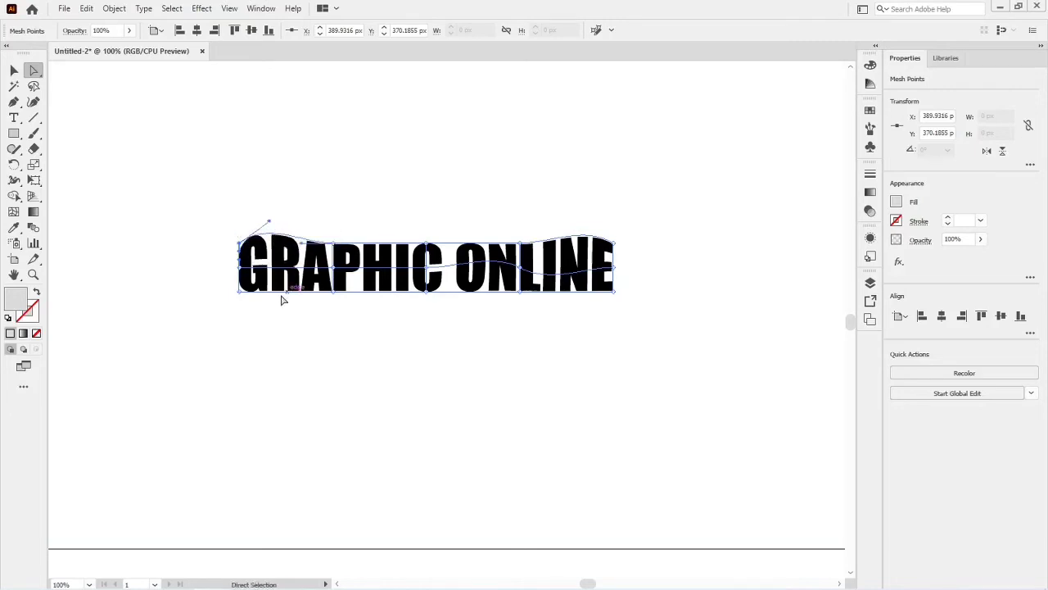
mouse_move(238, 267)
mouse_down()
mouse_move(246, 272)
mouse_move(227, 270)
mouse_up()
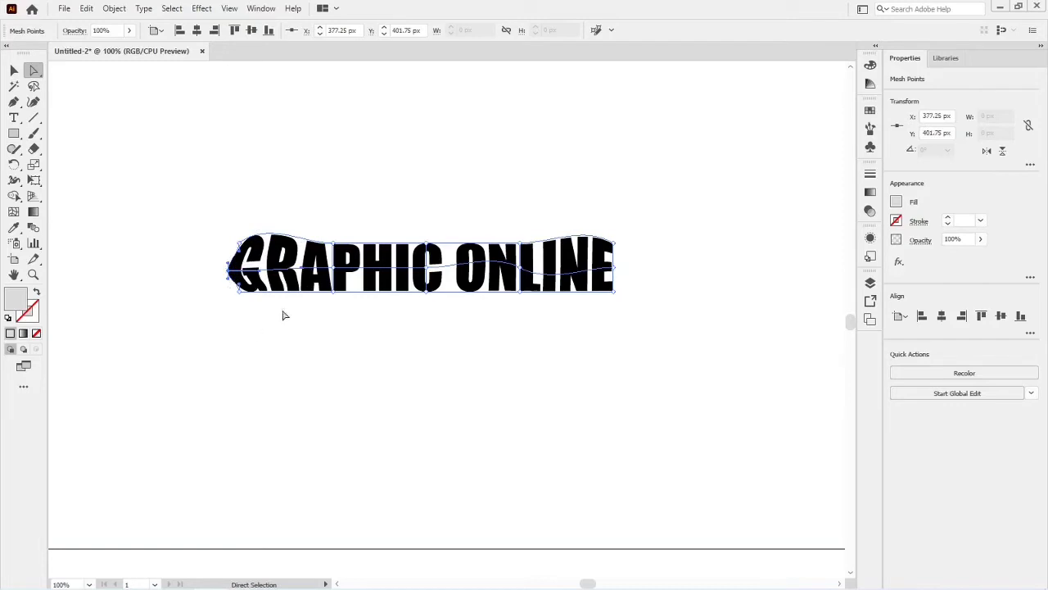
- Move the bottom mesh point under the P to X 498.75 px, Y 461 px and the top-centre point to X 631.5 px, Y 348.5 px
drag(333, 292, 333, 343)
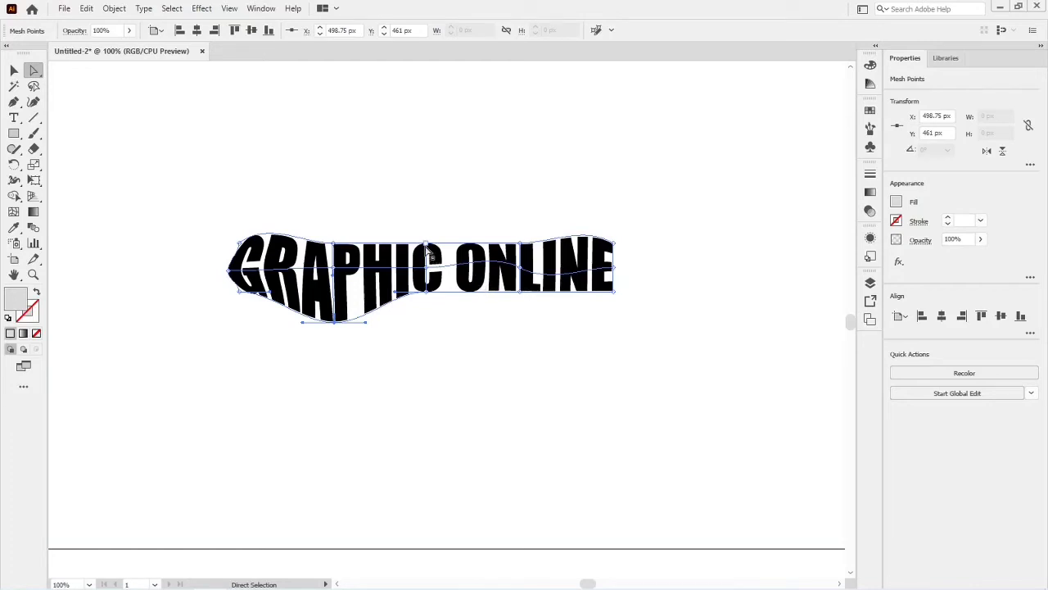
drag(429, 246, 450, 227)
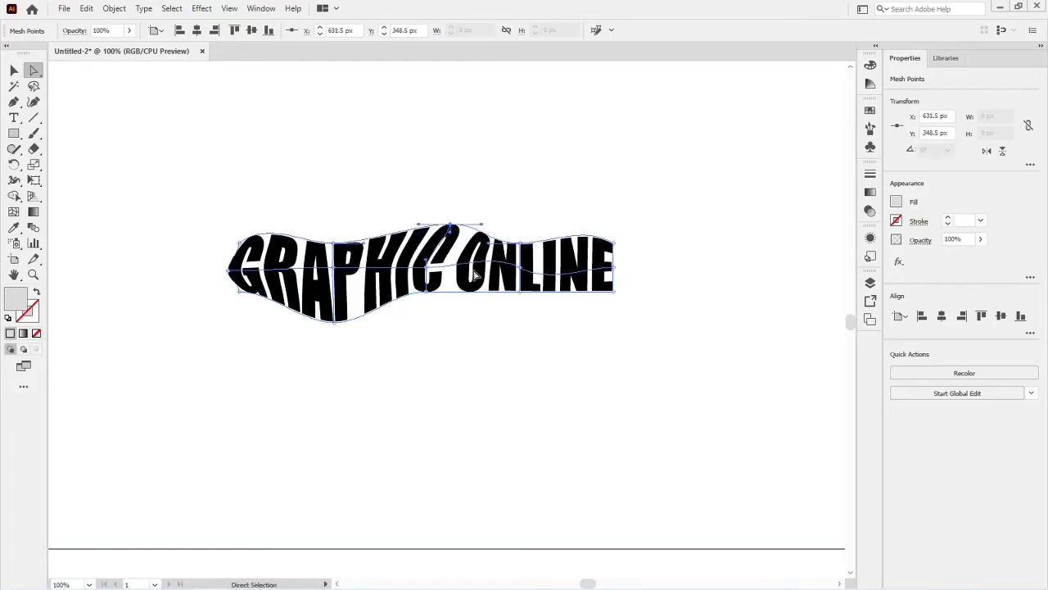
key(v)
click(461, 358)
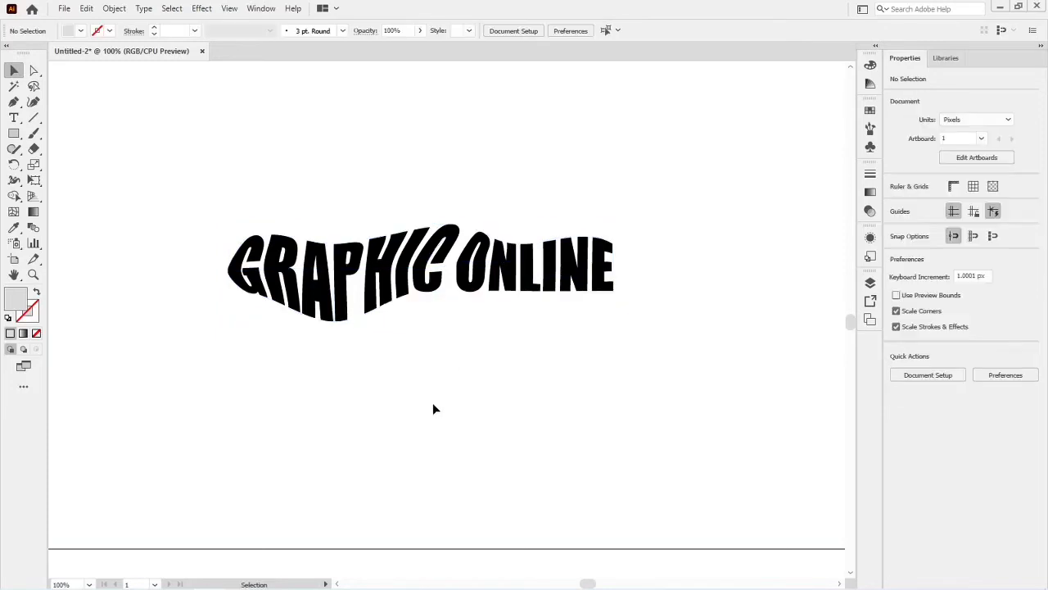
- Expand the envelope distortion of the GRAPHIC ONLINE text into plain shapes
click(366, 313)
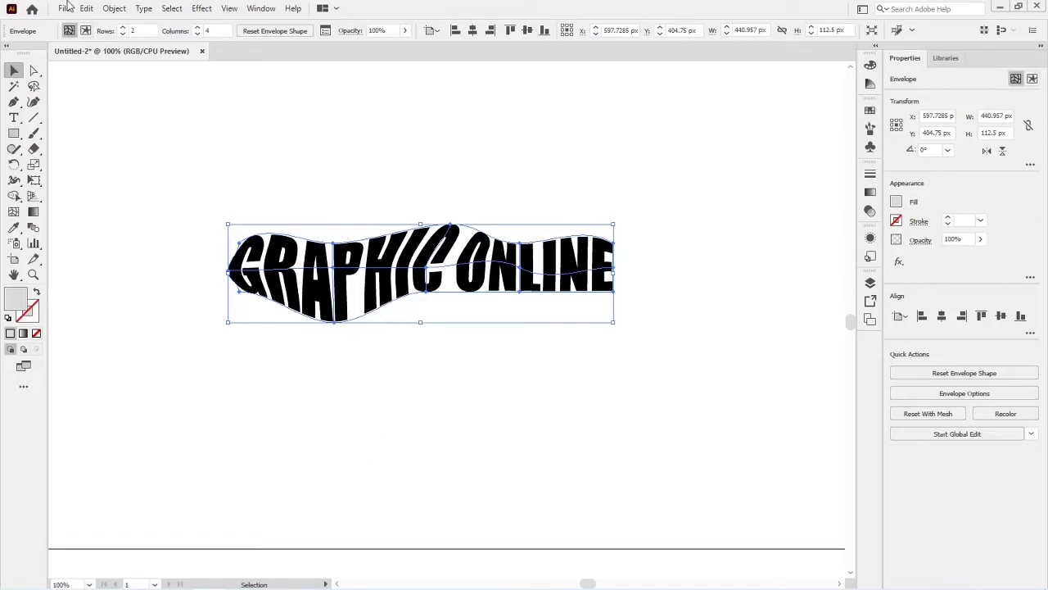
click(114, 9)
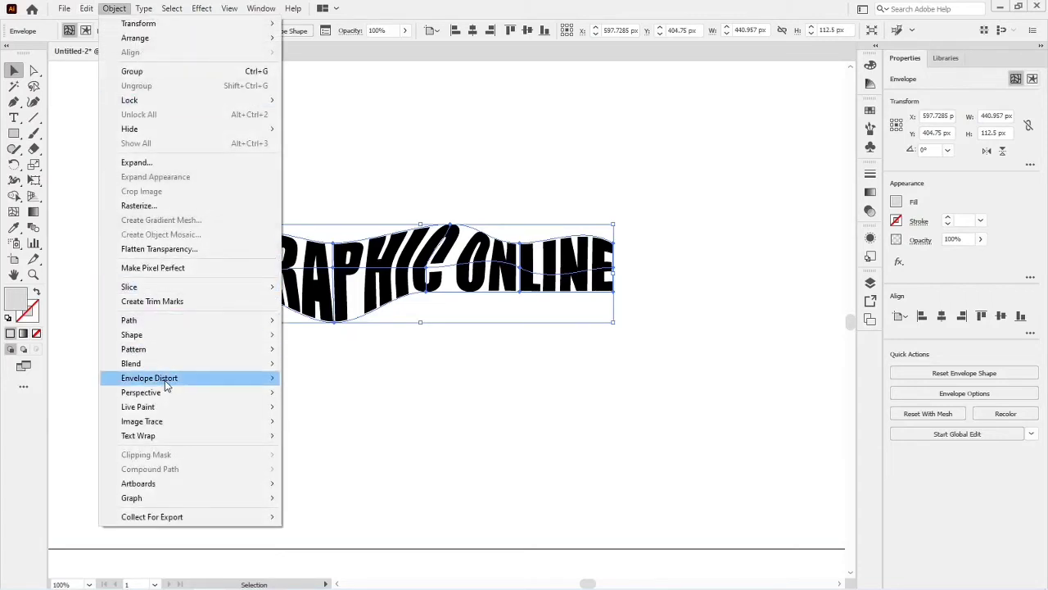
mouse_move(166, 384)
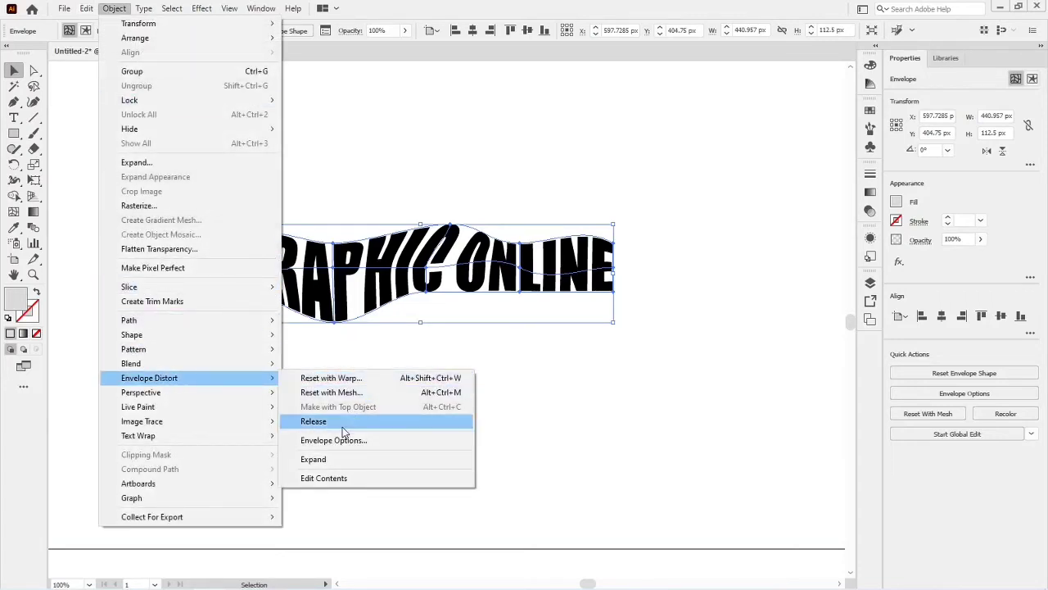
click(339, 461)
click(391, 426)
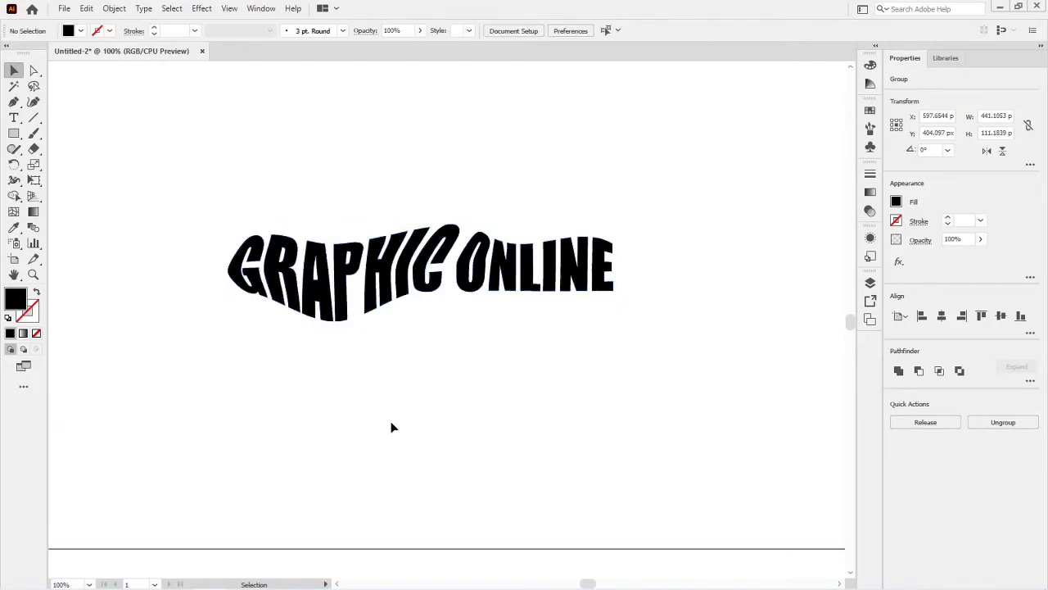
- Move the expanded lettering to about X 560 px, Y 416 px and fill it with magenta
drag(376, 274, 347, 277)
click(405, 357)
click(385, 287)
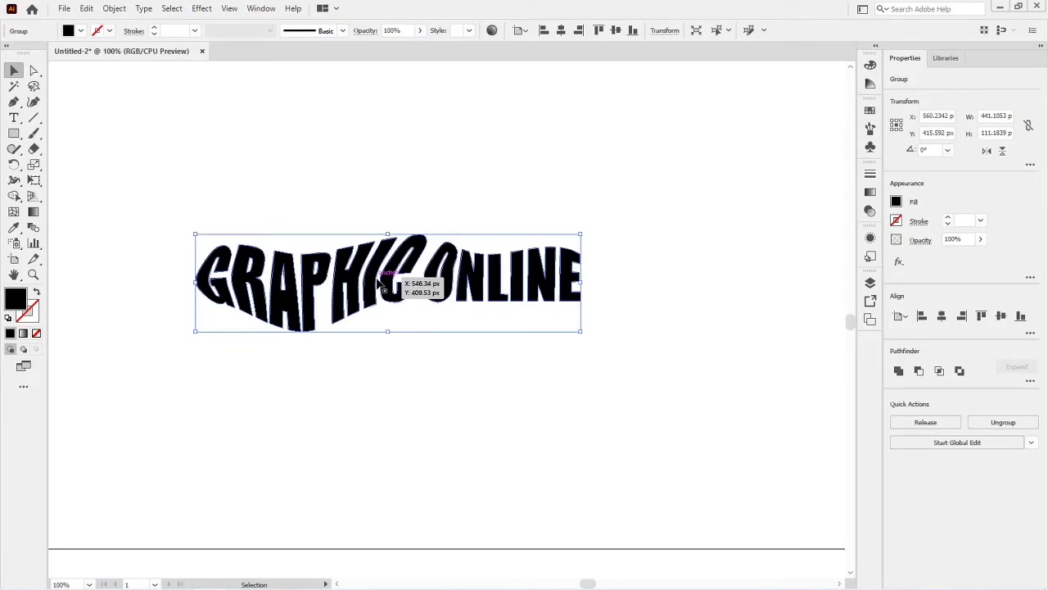
click(895, 203)
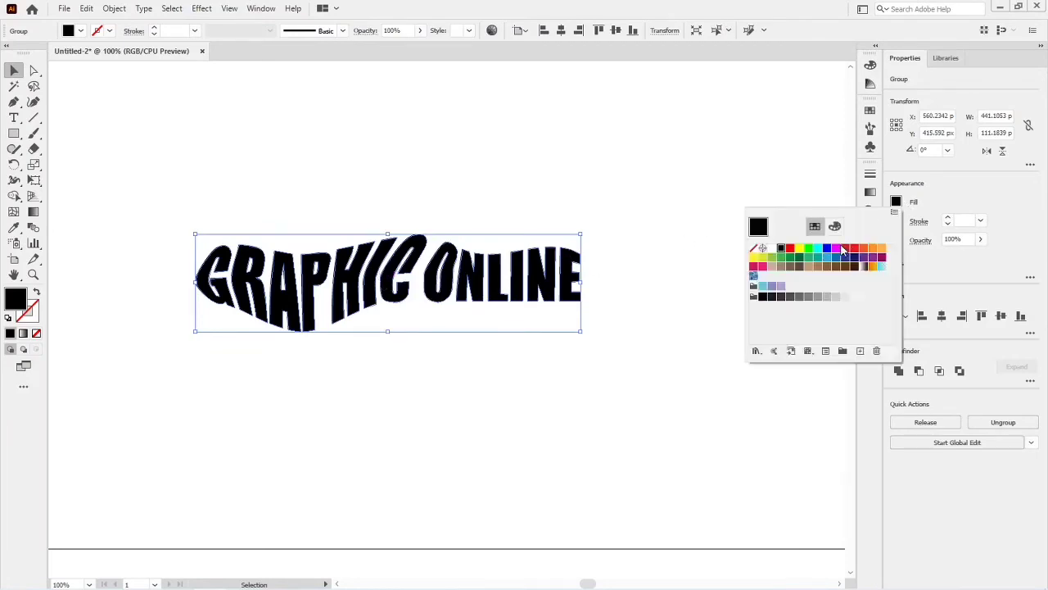
click(839, 249)
click(594, 367)
click(592, 371)
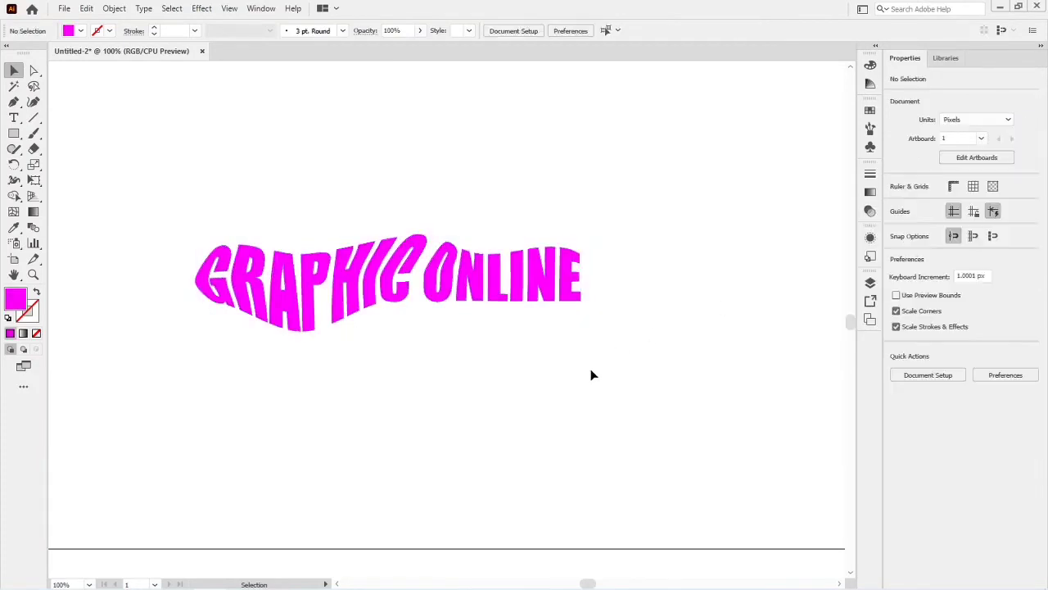
- Delete all artwork and reset the fill and stroke to their defaults
key(ctrl+a)
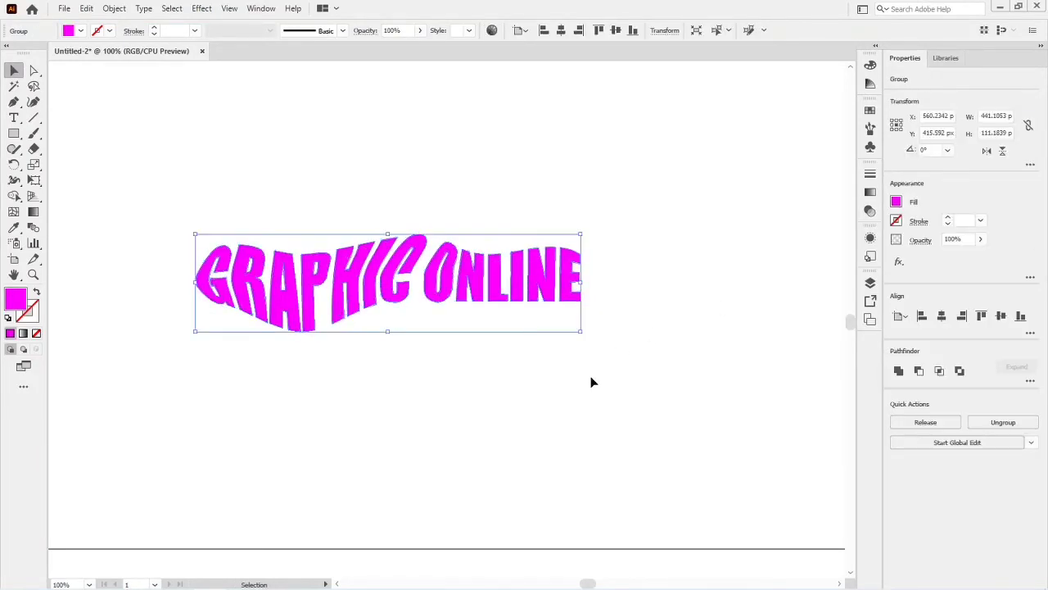
key(Delete)
key(d)
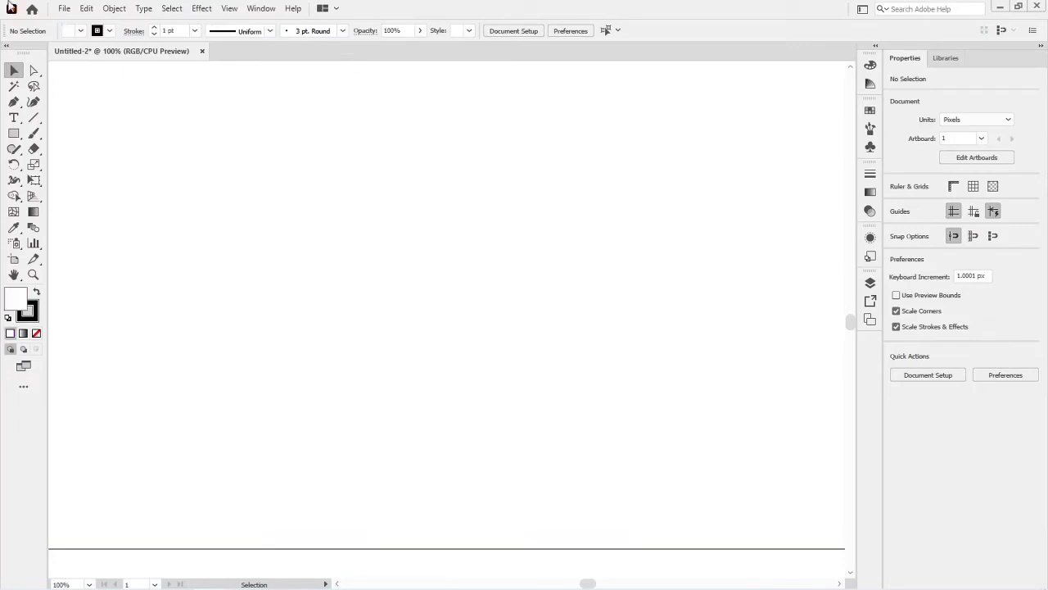
click(113, 8)
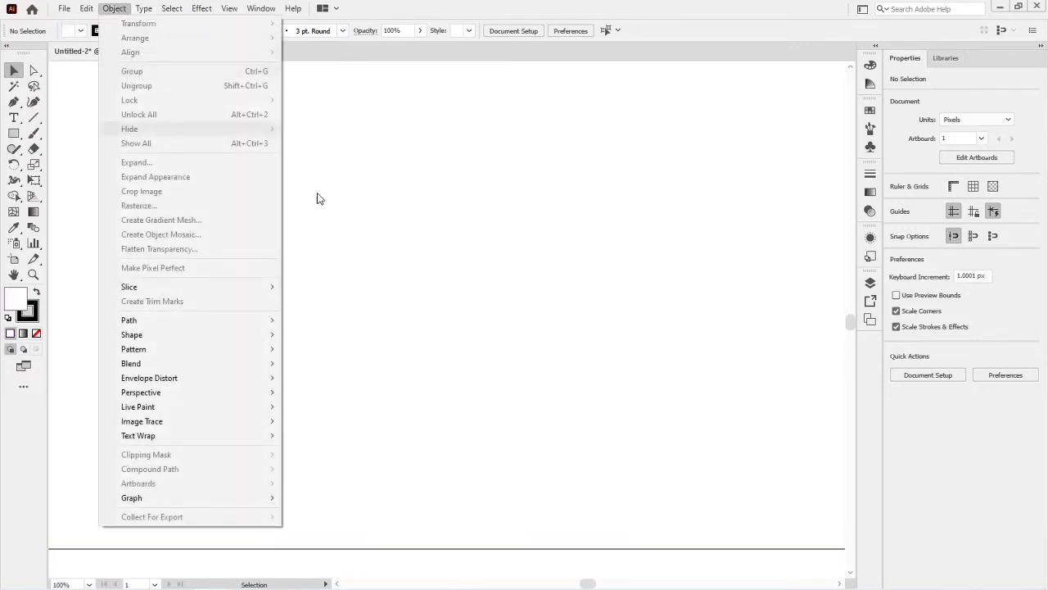
click(380, 258)
- Add the text GRAPHIX in the middle of the artboard and scale it up to about 73 pt
click(13, 117)
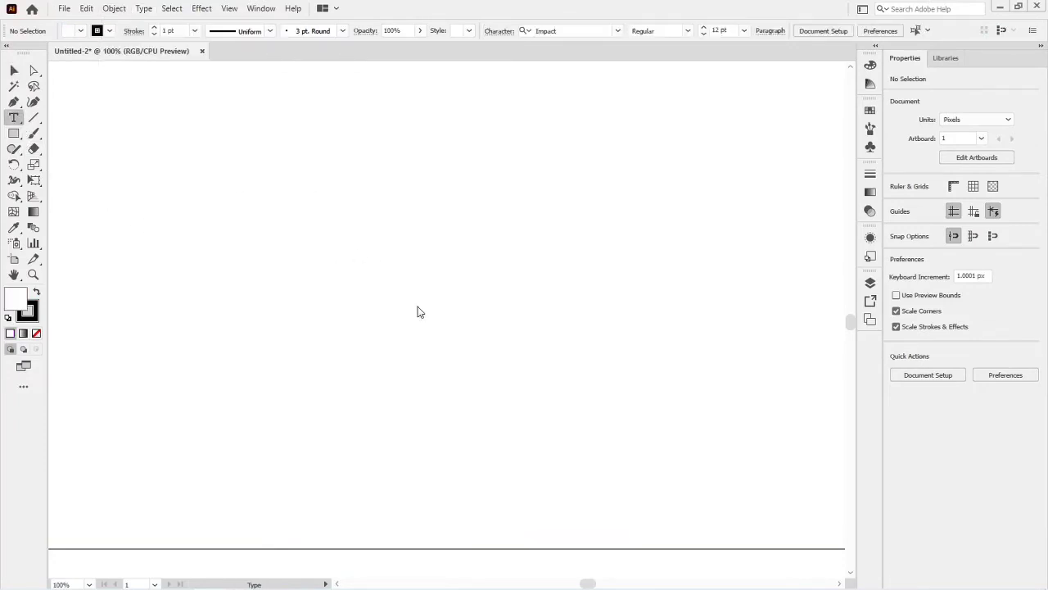
click(351, 267)
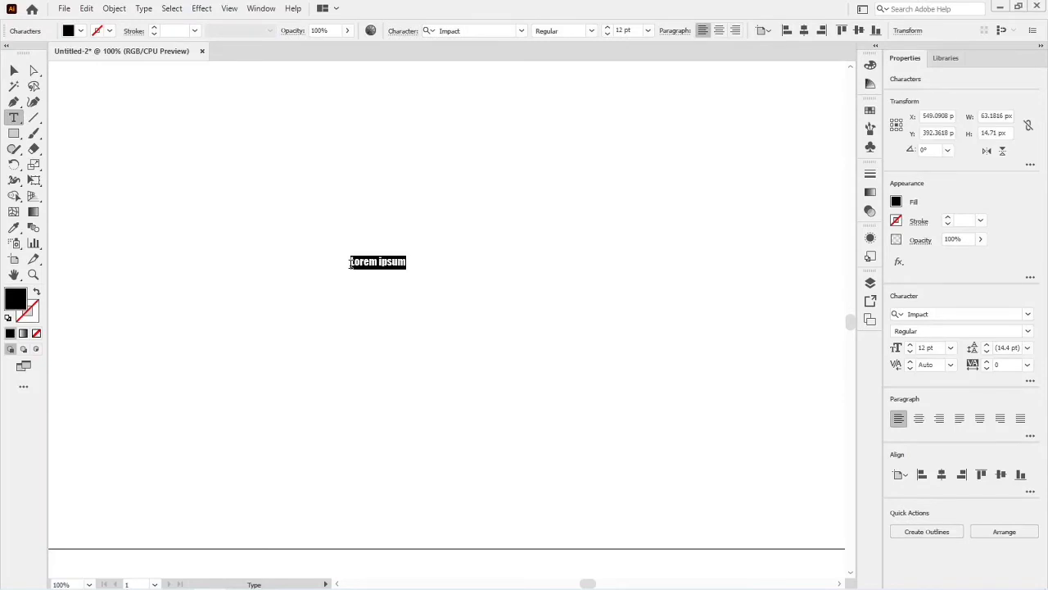
text(GRAPHIX)
key(Escape)
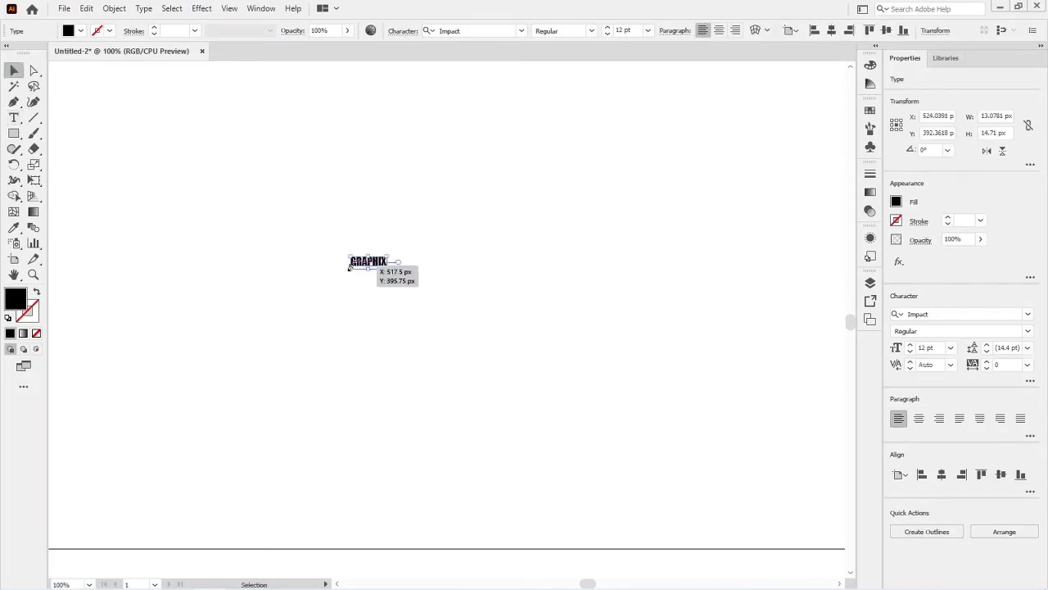
drag(392, 269, 483, 365)
click(483, 365)
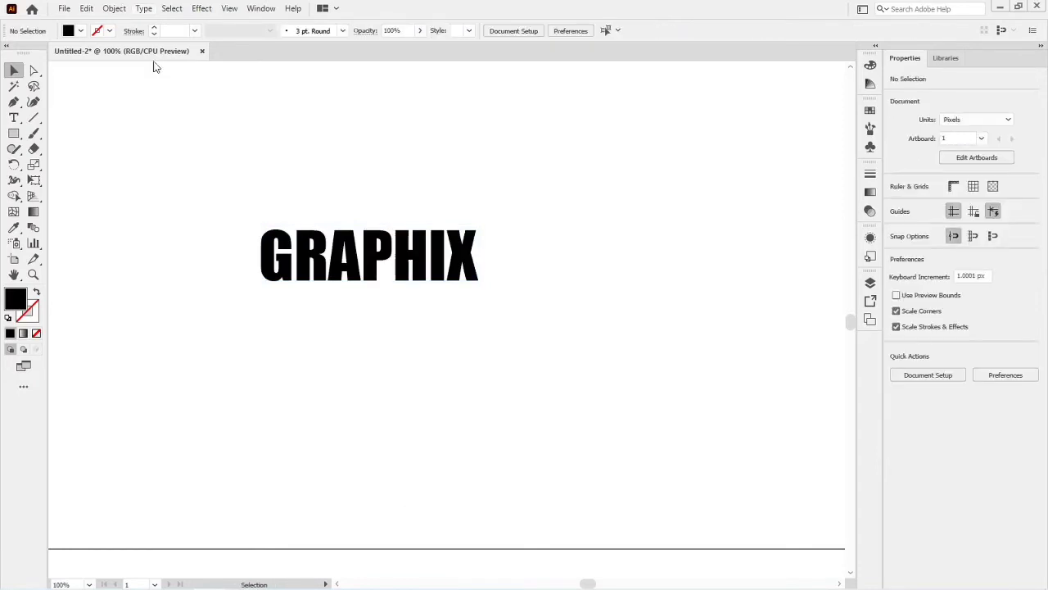
- Move the GRAPHIX text down and to the right, to about X 608 px, Y 481 px
click(345, 244)
click(113, 8)
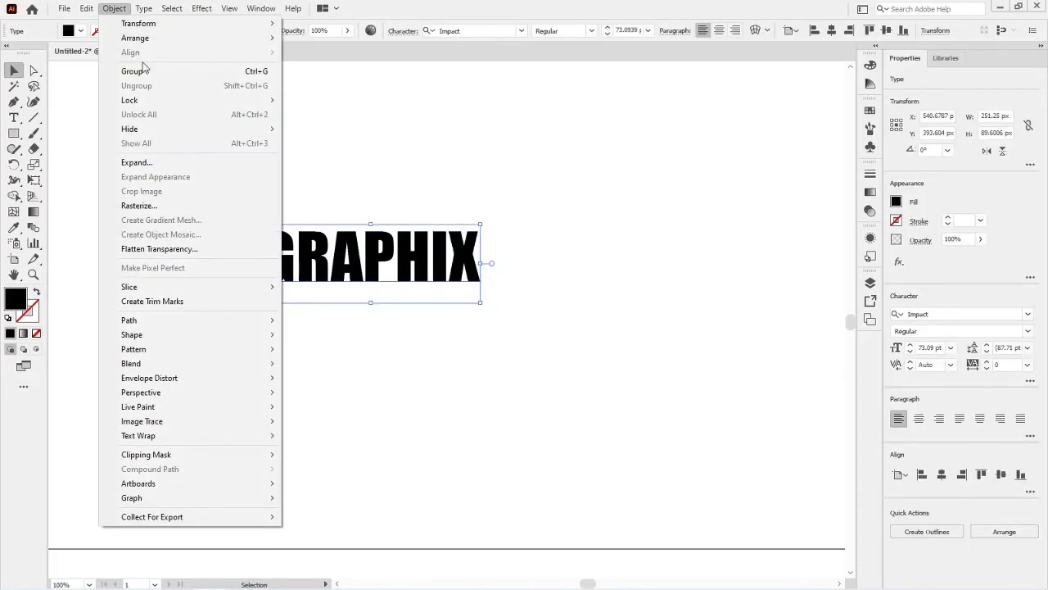
mouse_move(194, 381)
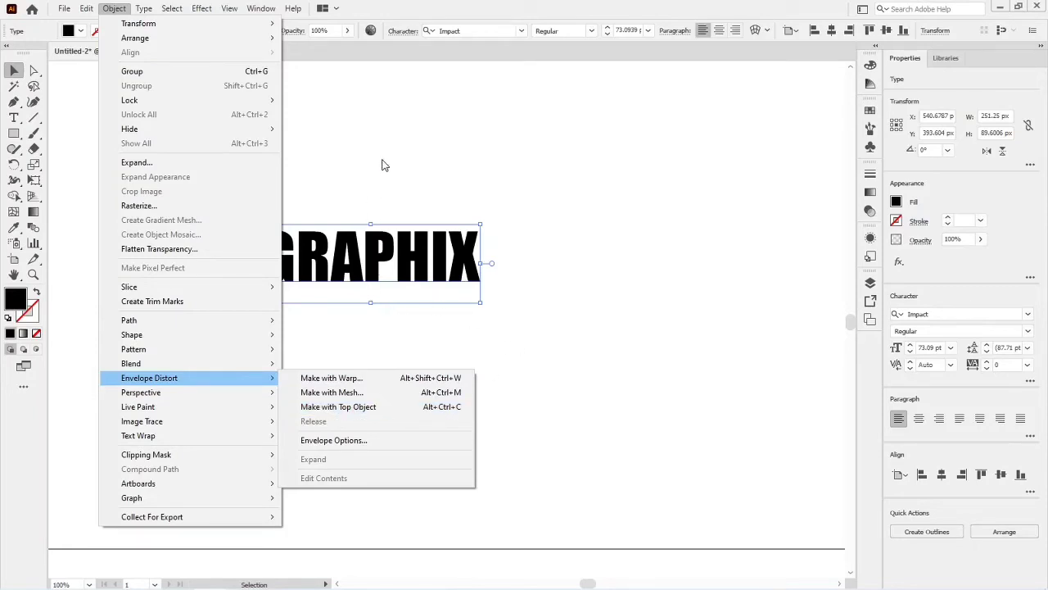
click(404, 311)
drag(378, 294, 433, 364)
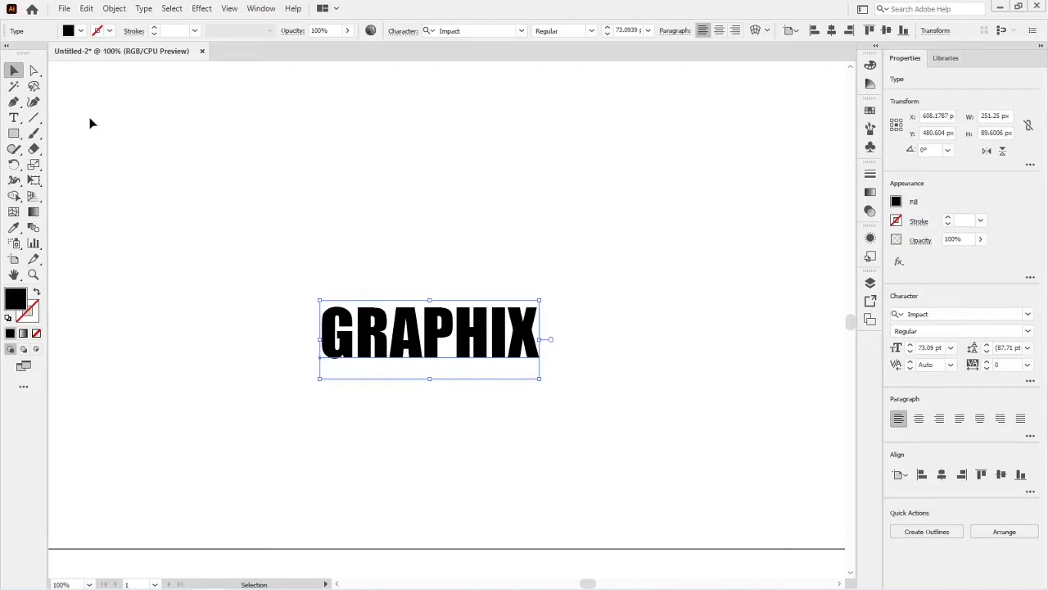
- Draw a rectangle about 228 by 104 px above the text and pull its right corners inward, the lower one to X 646.5 px, Y 400.25 px
click(14, 132)
drag(331, 200, 531, 291)
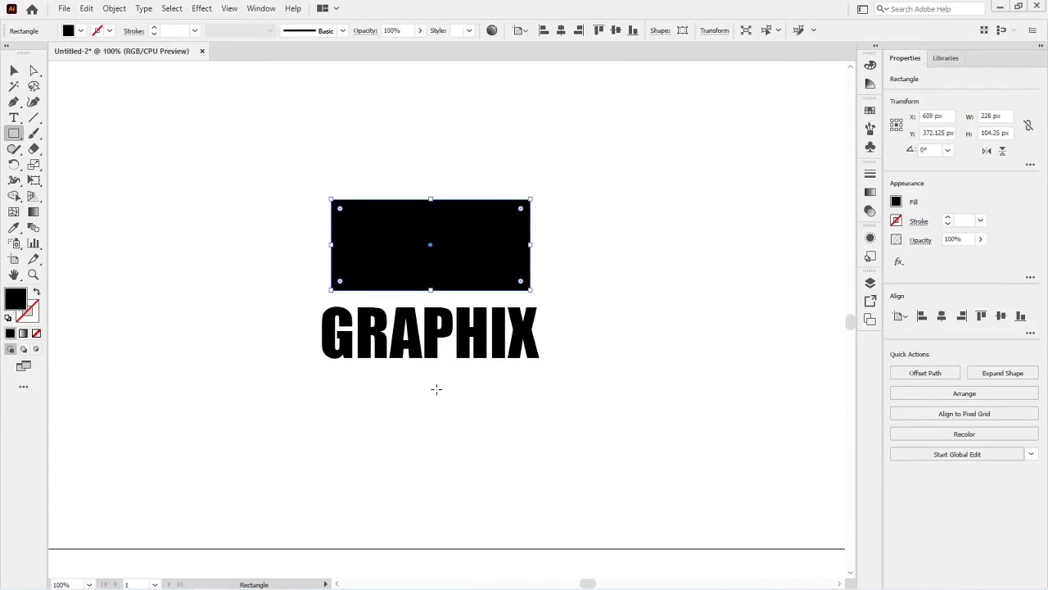
key(a)
click(543, 218)
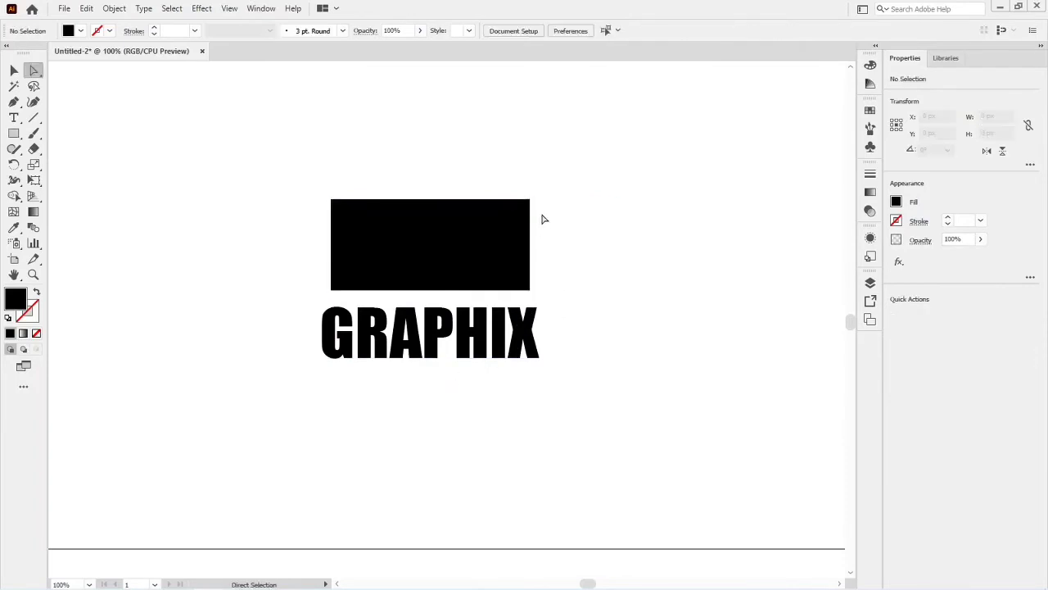
drag(529, 204, 489, 223)
drag(529, 290, 464, 271)
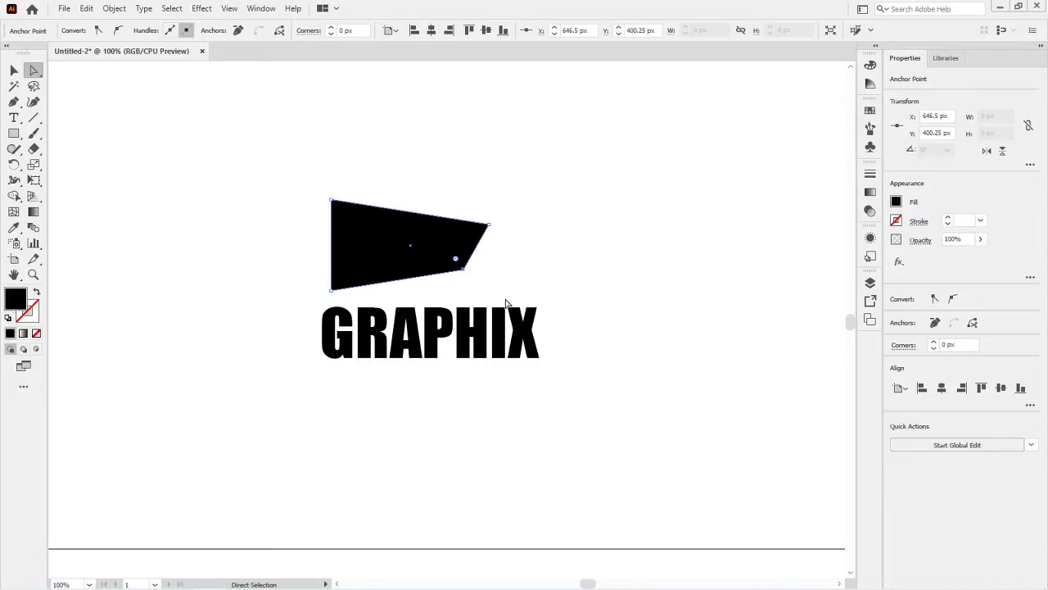
- Enlarge the tapered shape to about 268 by 154 px and place it above the text at about X 625 px, Y 356 px
key(v)
drag(489, 292, 526, 314)
drag(433, 276, 467, 262)
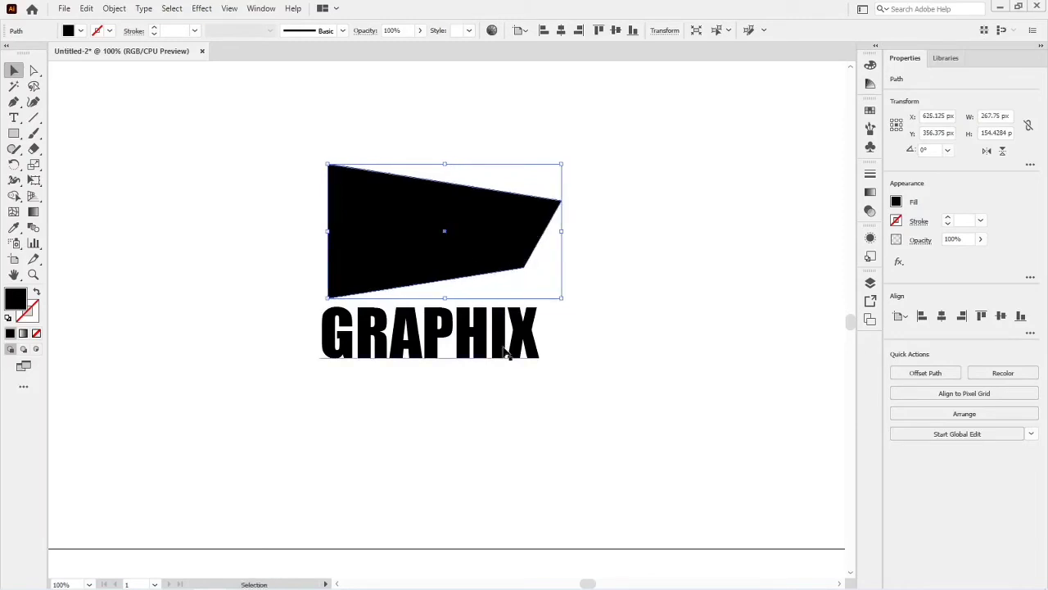
click(508, 398)
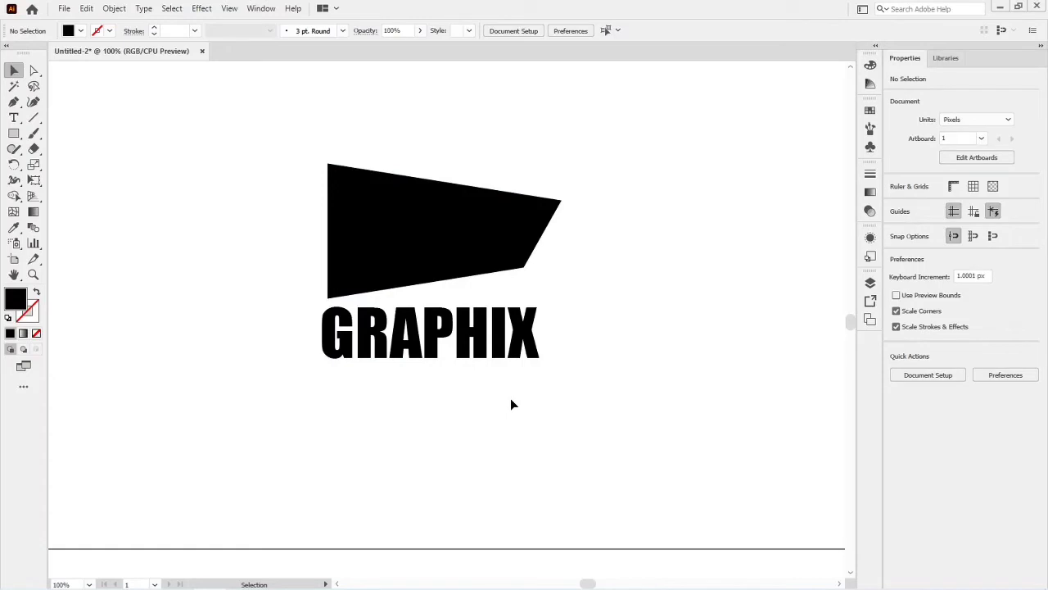
click(484, 340)
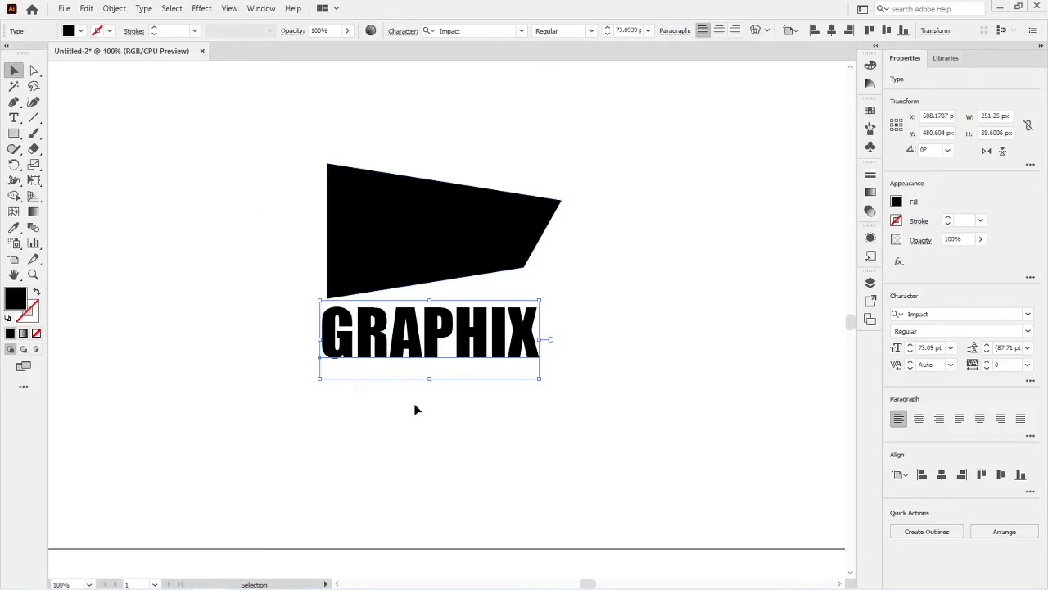
click(410, 248)
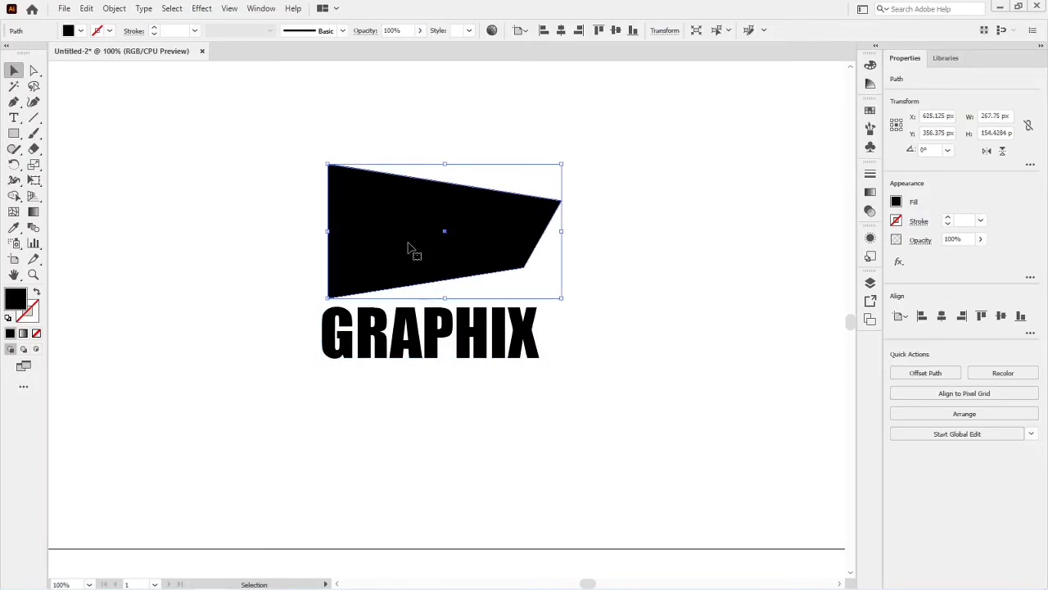
click(414, 332)
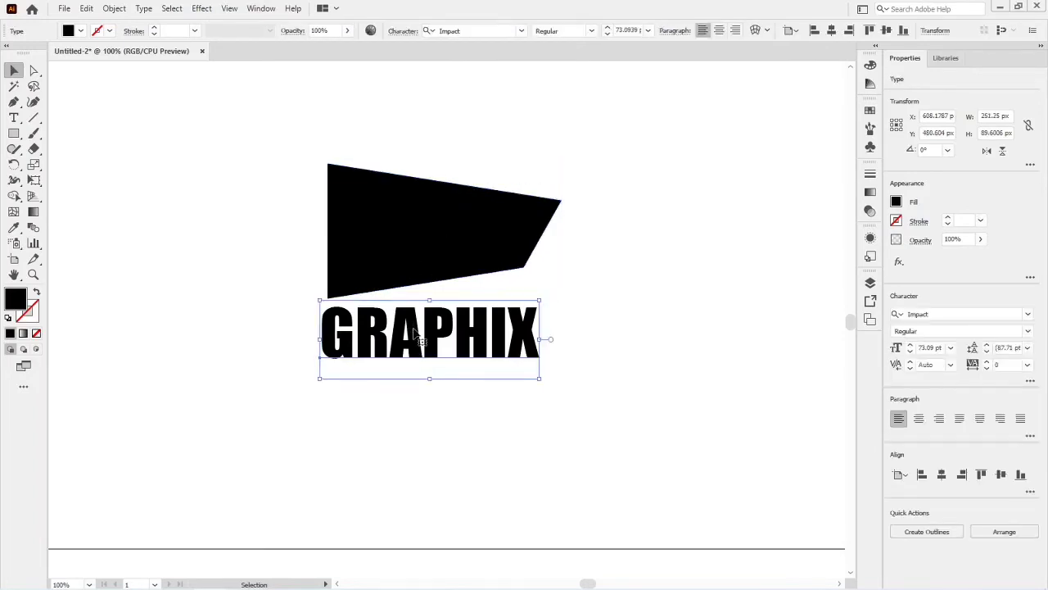
- Move the tapered shape to about X 633 px, Y 360 px and envelope the GRAPHIX text with it using Make with Top Object
click(414, 242)
mouse_move(411, 236)
mouse_down()
mouse_move(411, 276)
mouse_move(419, 243)
mouse_up()
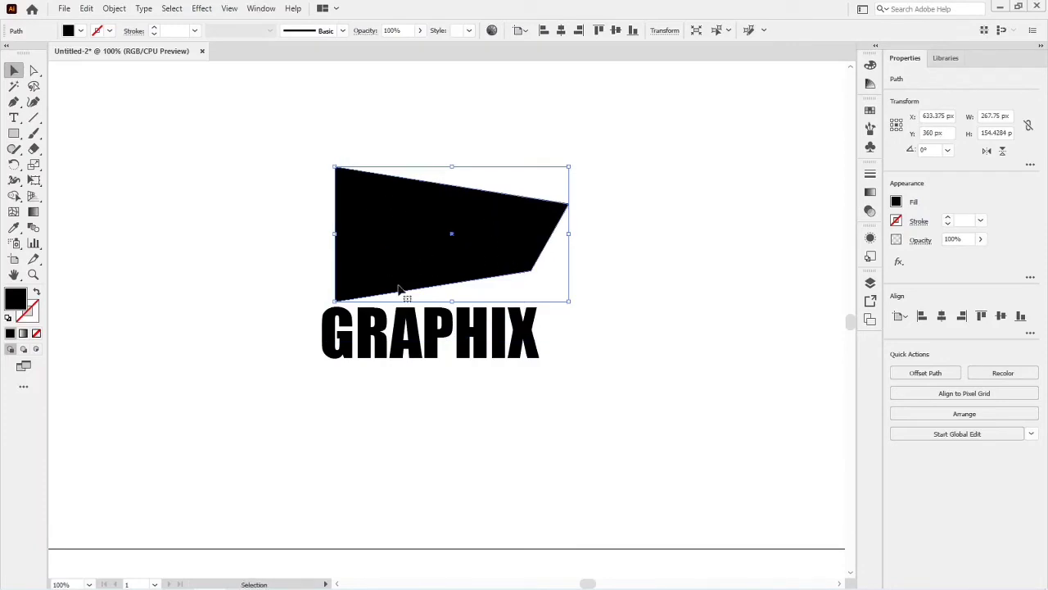
shift+click(399, 340)
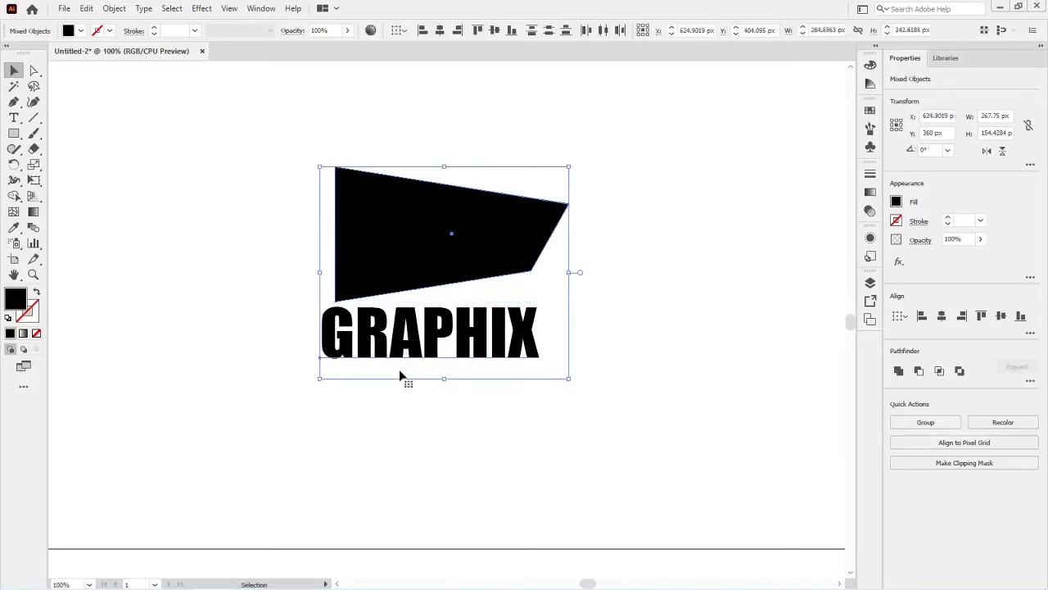
click(110, 10)
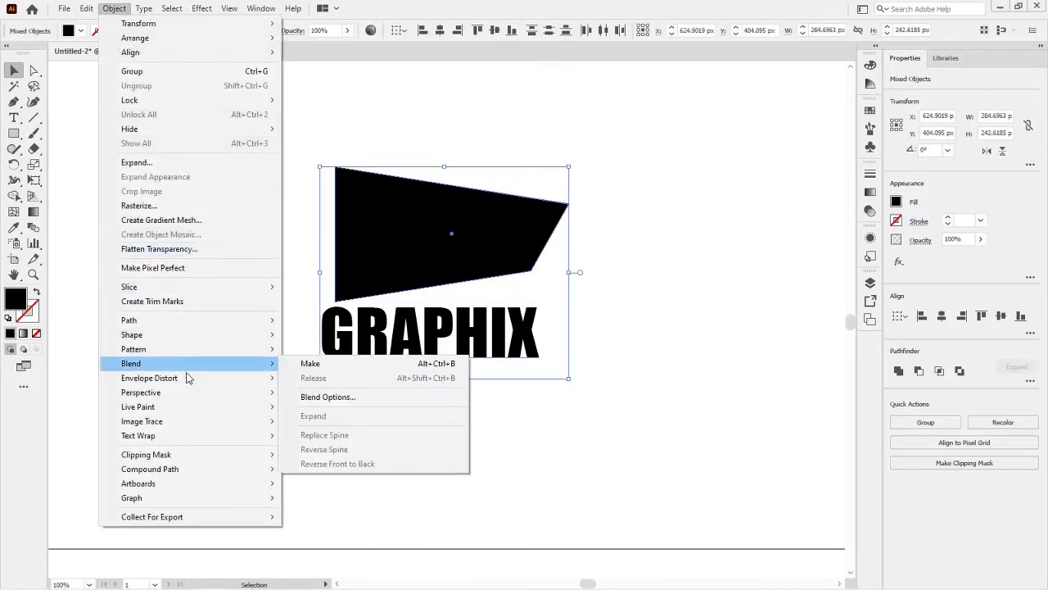
mouse_move(190, 378)
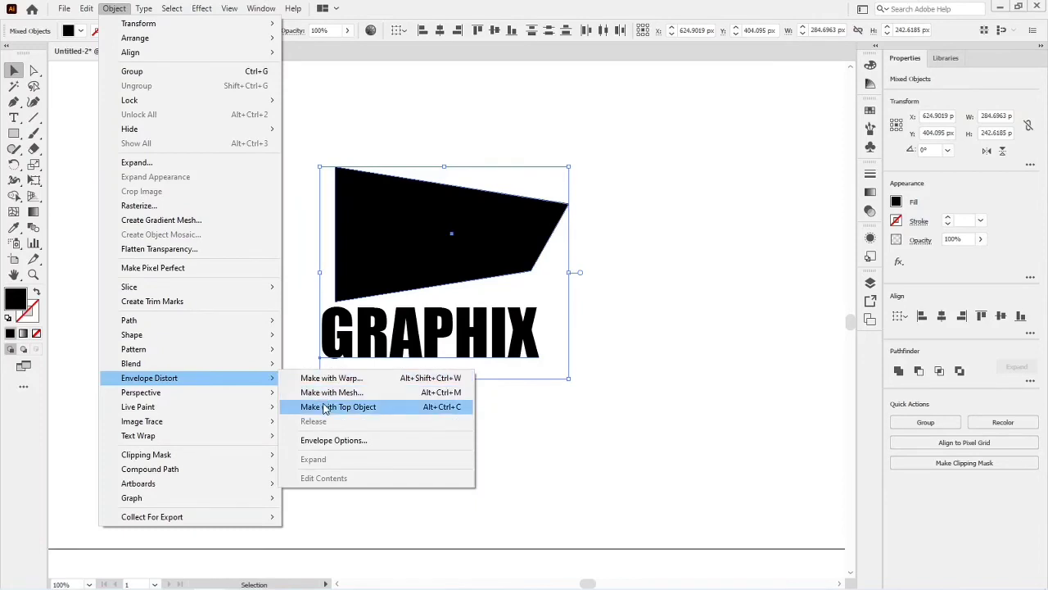
click(326, 407)
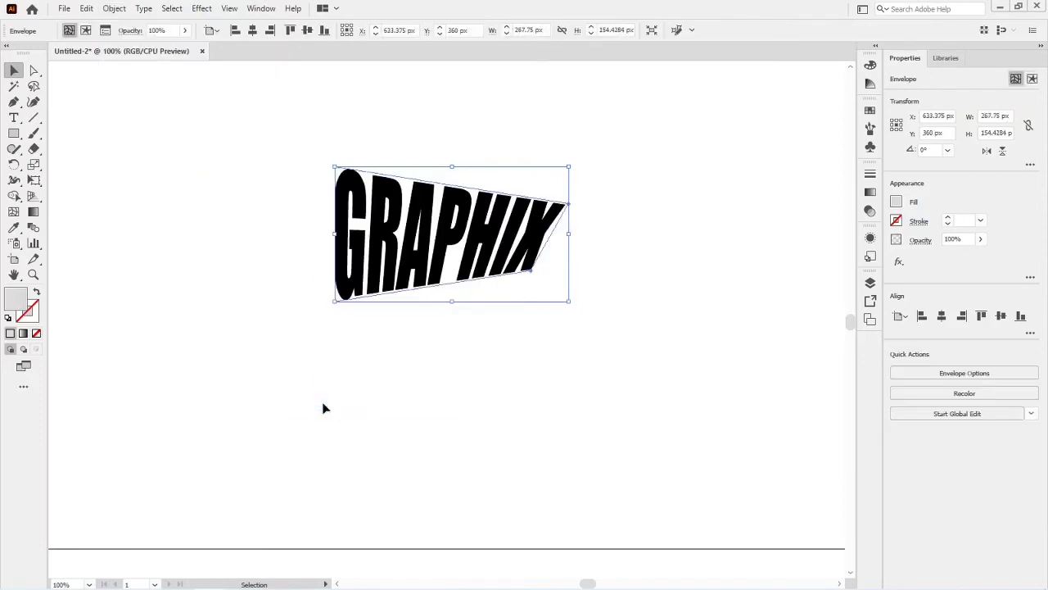
click(418, 404)
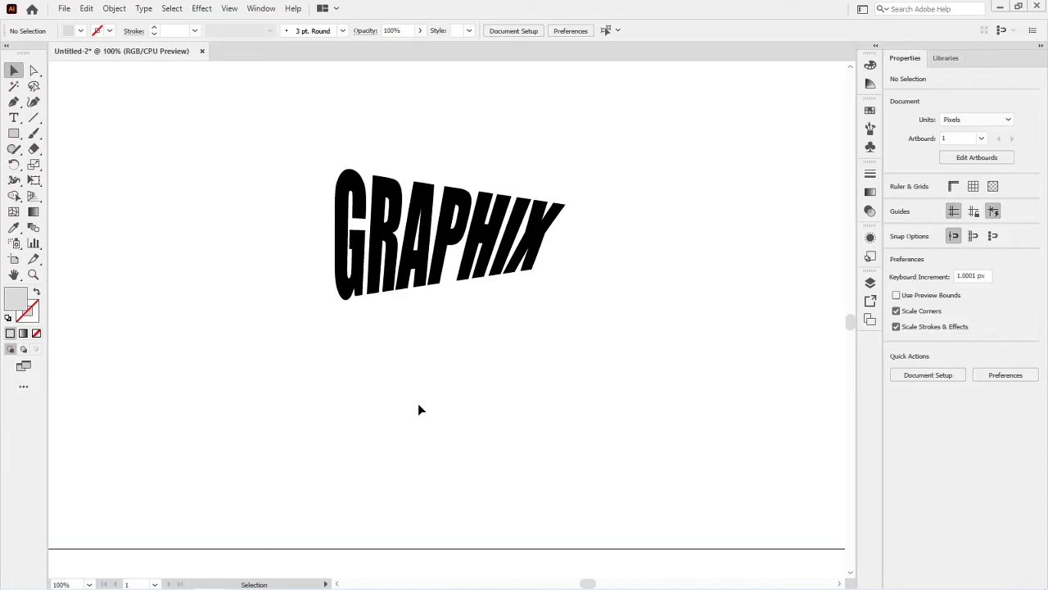
- Edit the envelope's contents so the text reads GRAPHIC, and leave isolation mode
click(452, 264)
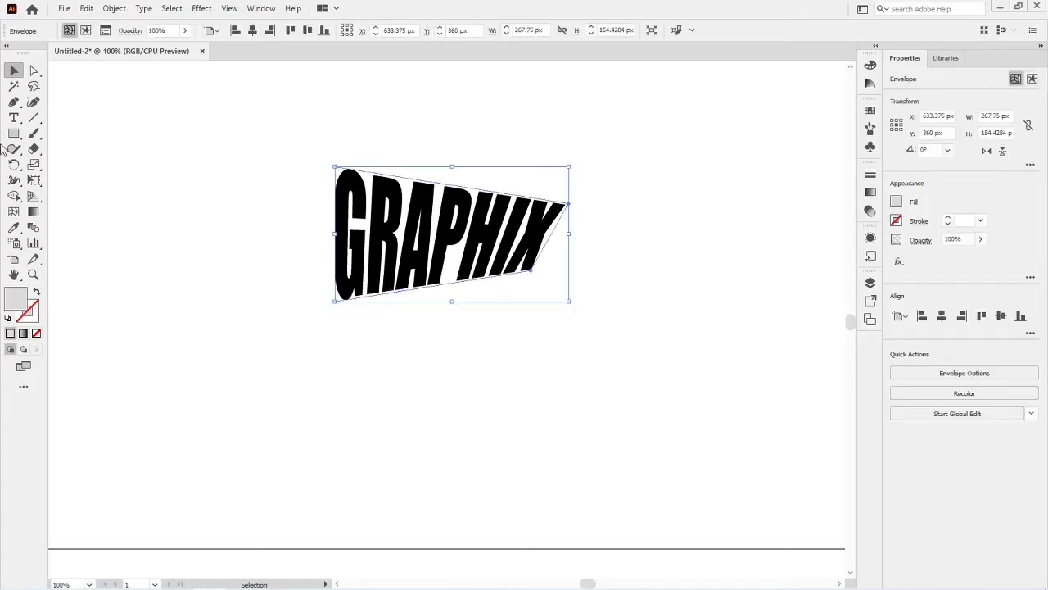
click(110, 9)
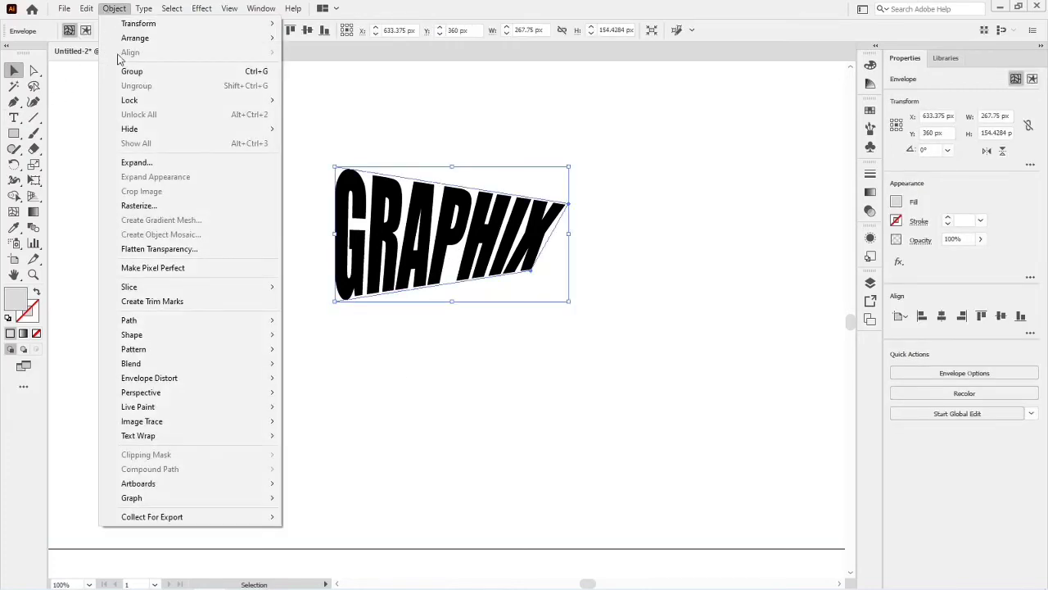
mouse_move(173, 379)
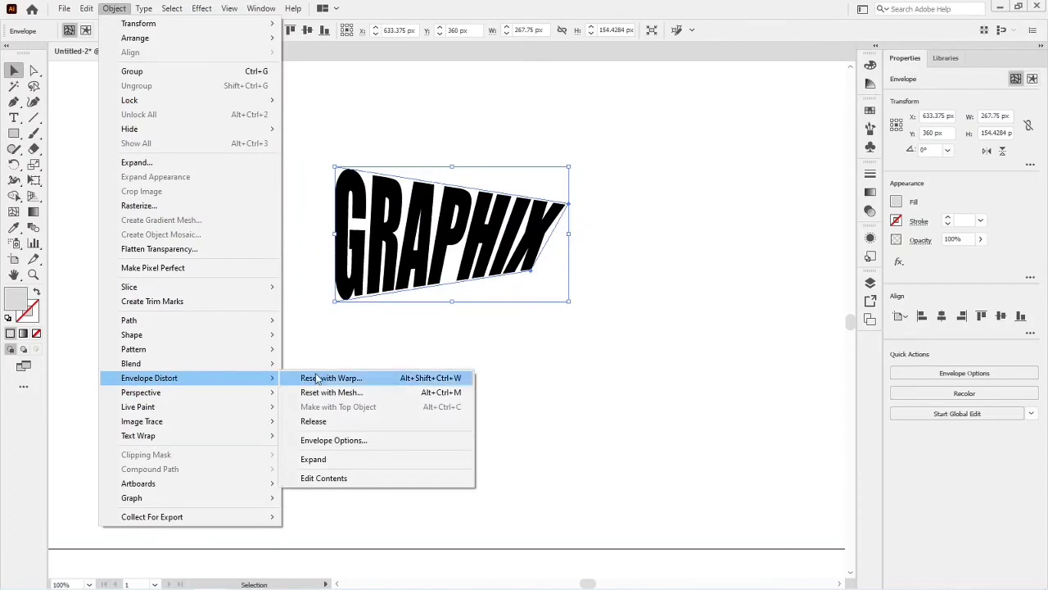
click(331, 484)
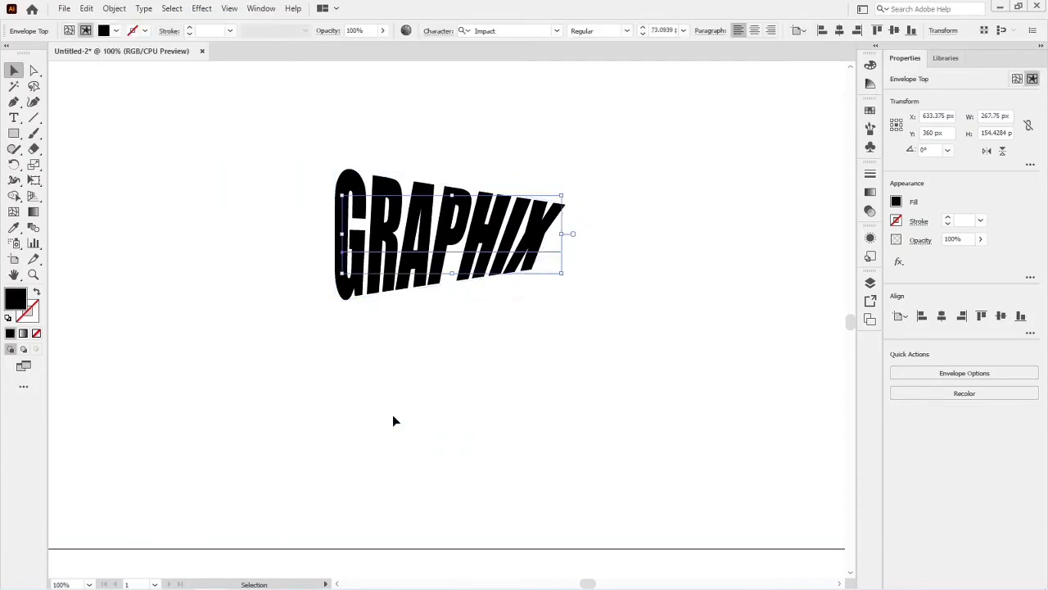
double_click(542, 243)
click(550, 244)
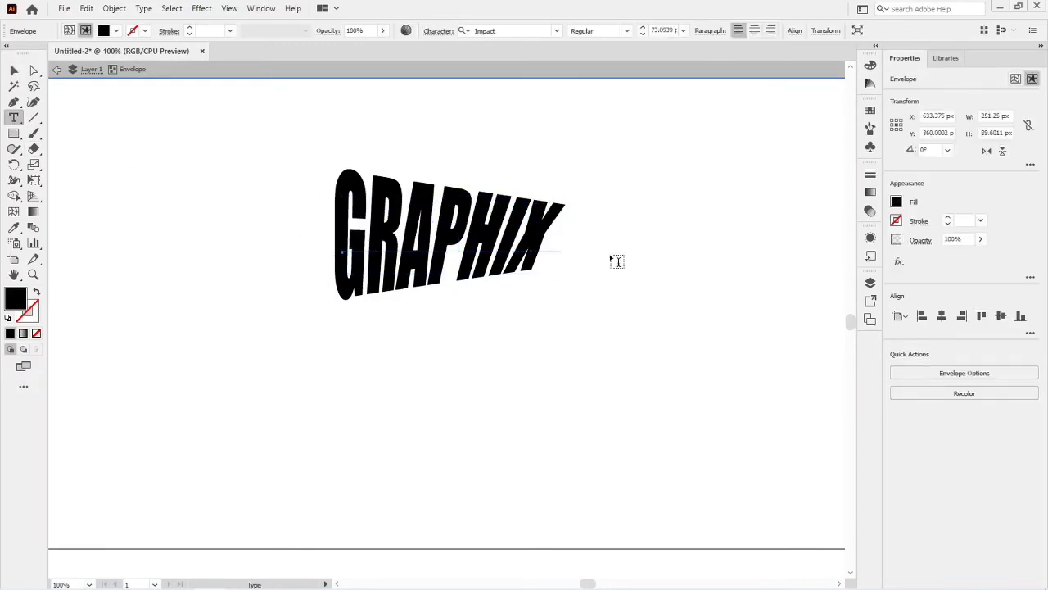
double_click(569, 244)
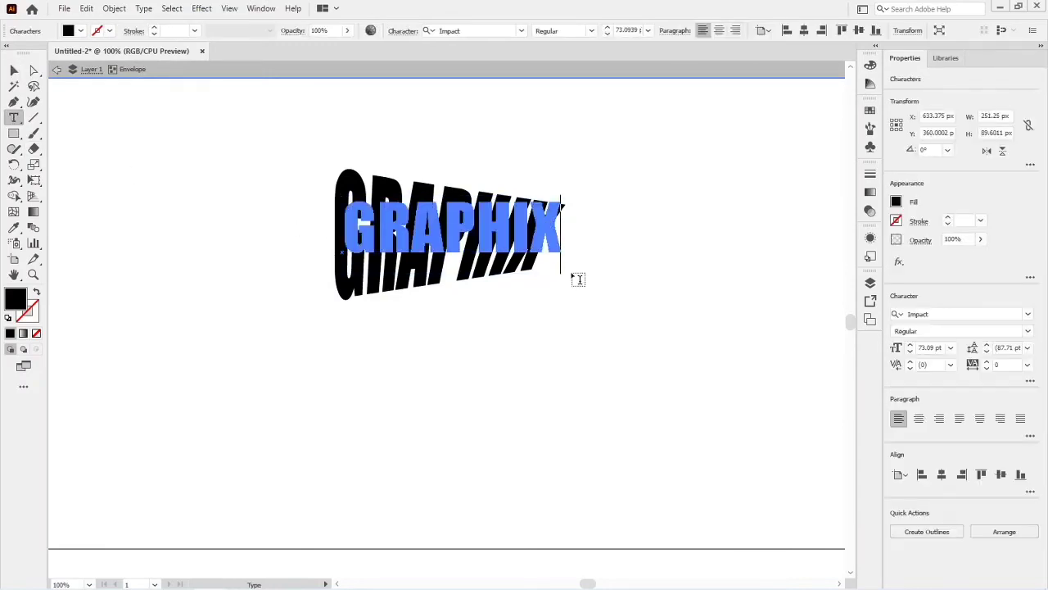
key(BackSpace)
text(C)
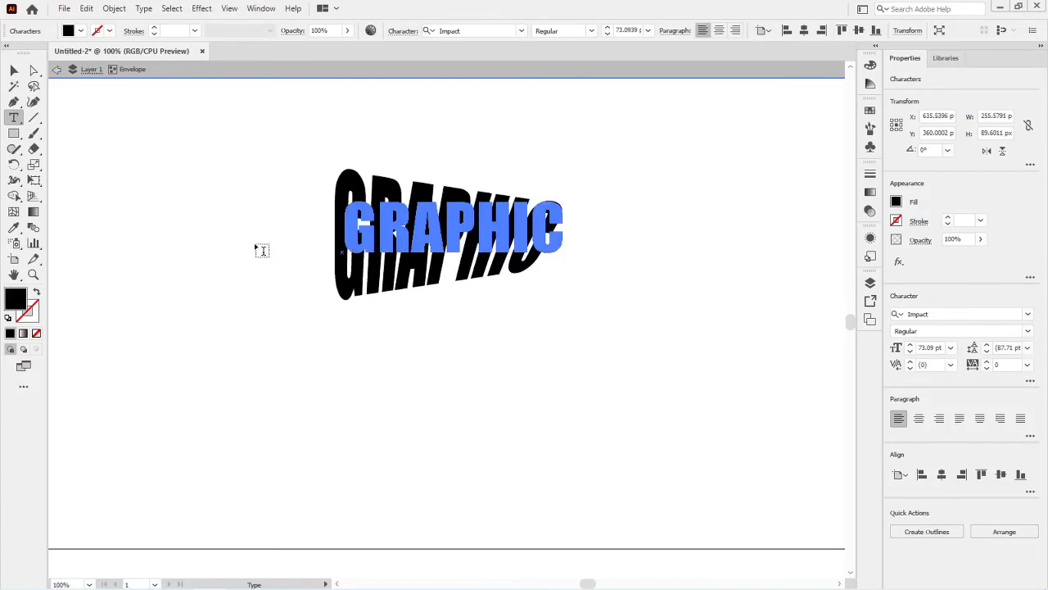
click(14, 70)
click(213, 336)
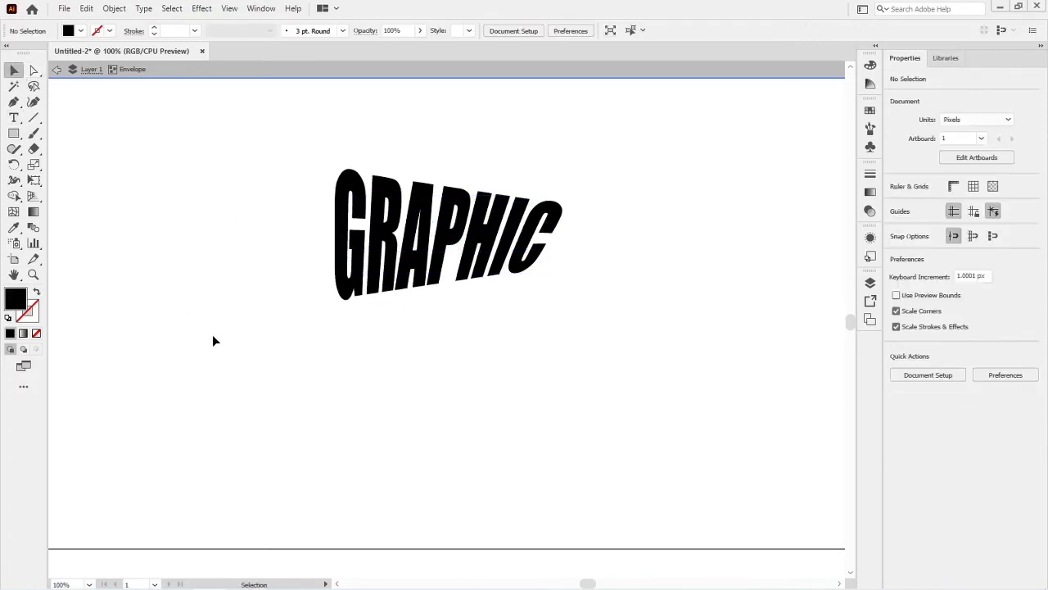
double_click(166, 212)
- Switch the GRAPHIC envelope from editing its contents back to editing the envelope
click(432, 264)
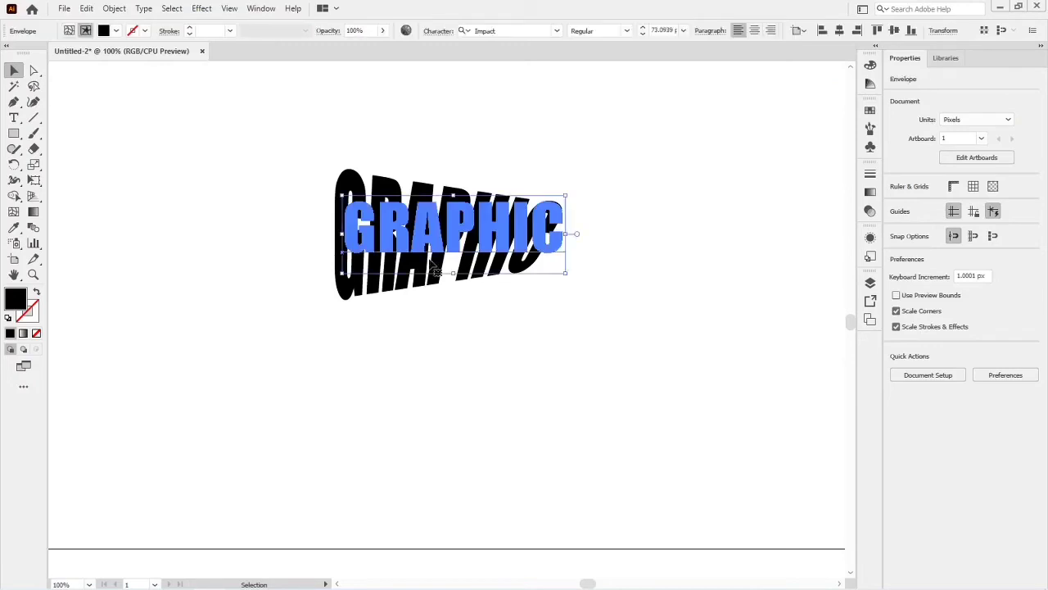
click(107, 10)
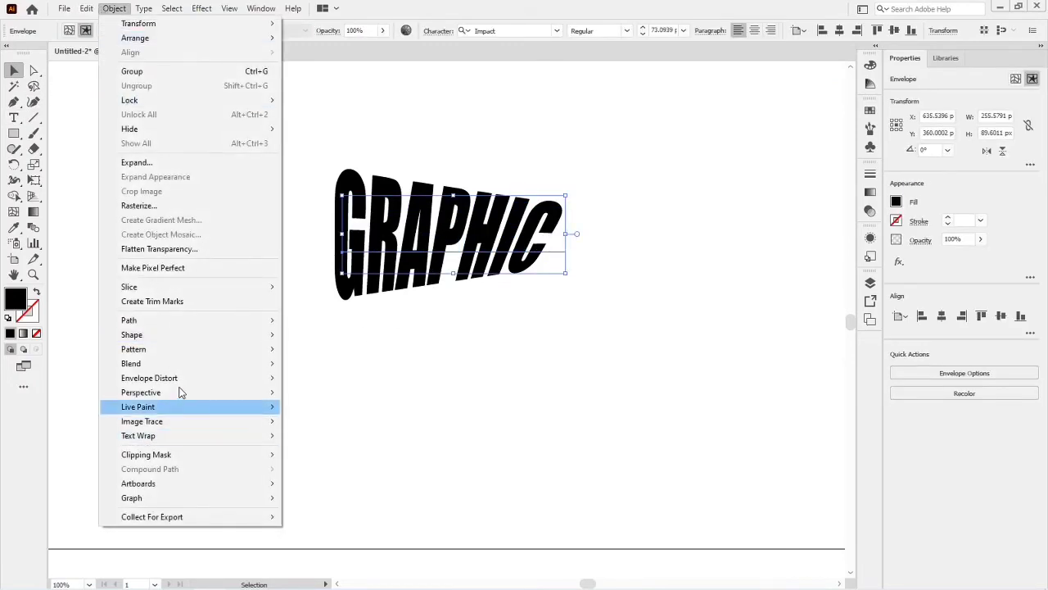
mouse_move(196, 380)
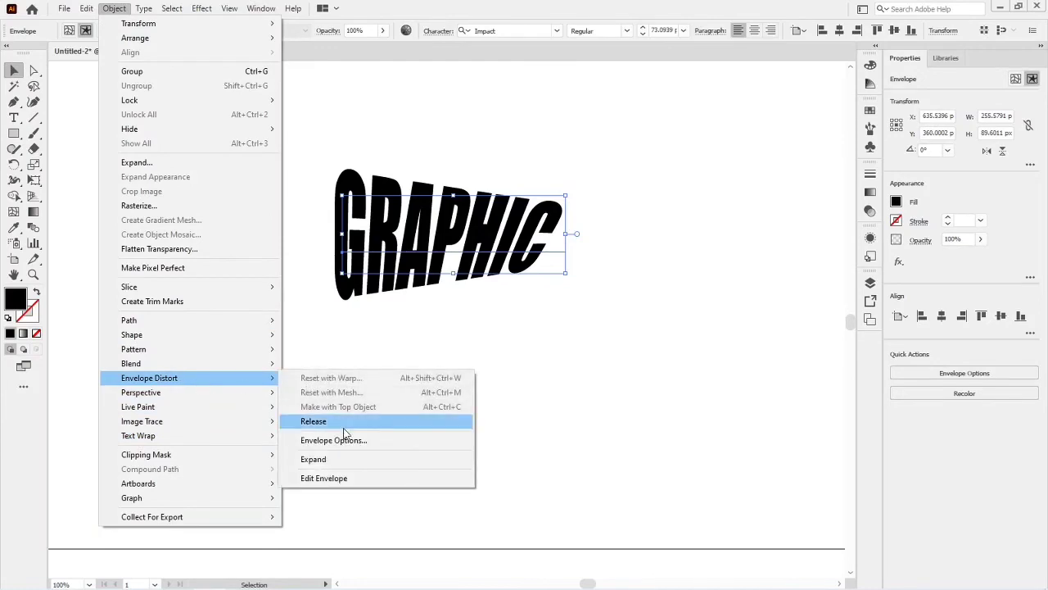
click(354, 486)
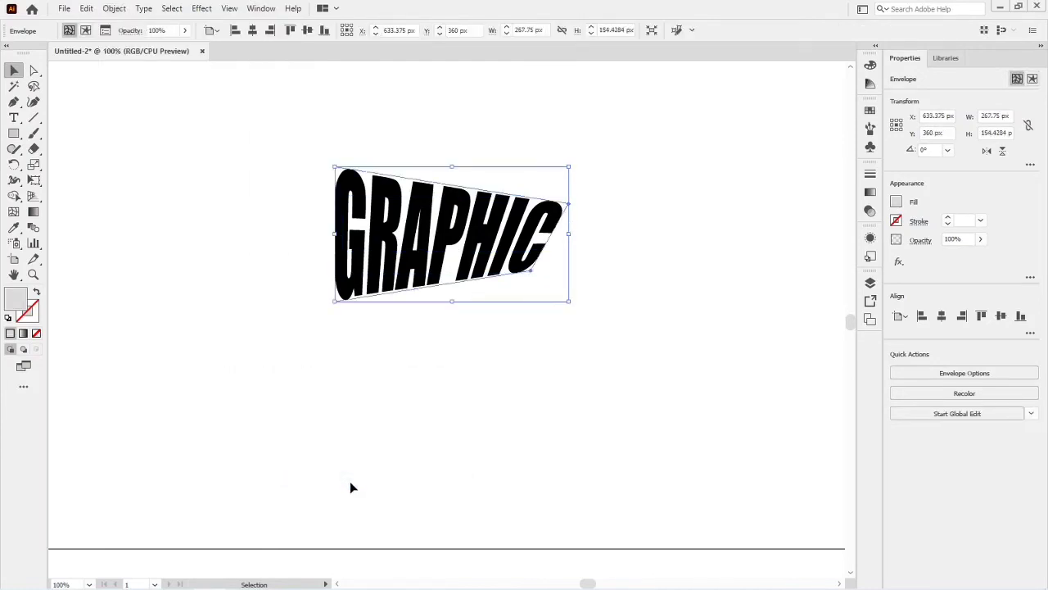
- Pull the envelope's lower-left corner point out to X 473.25 px, Y 500 px and raise its upper-right corner point slightly
key(a)
click(365, 487)
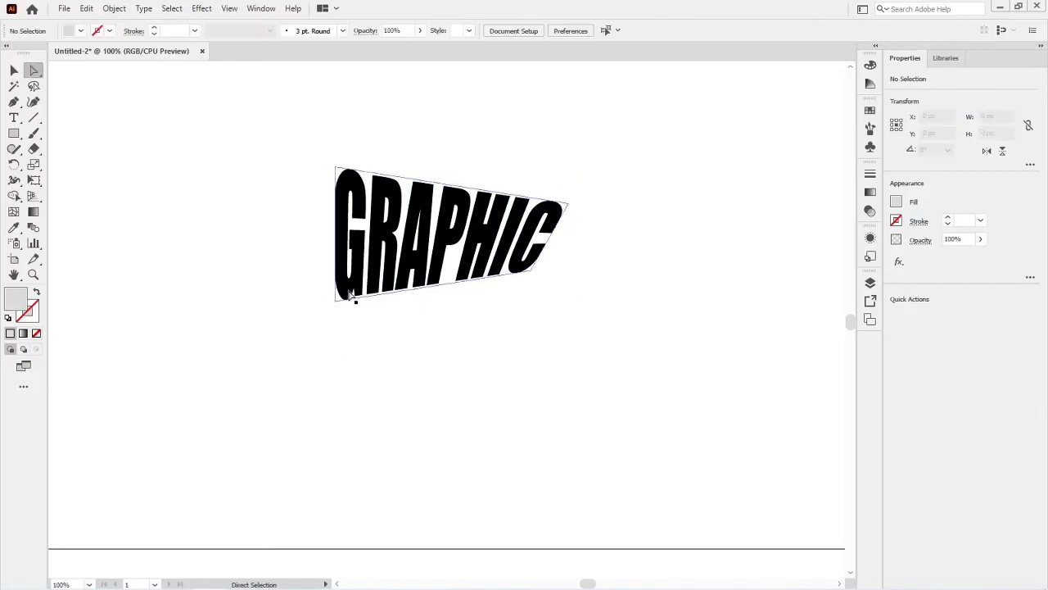
drag(336, 301, 312, 358)
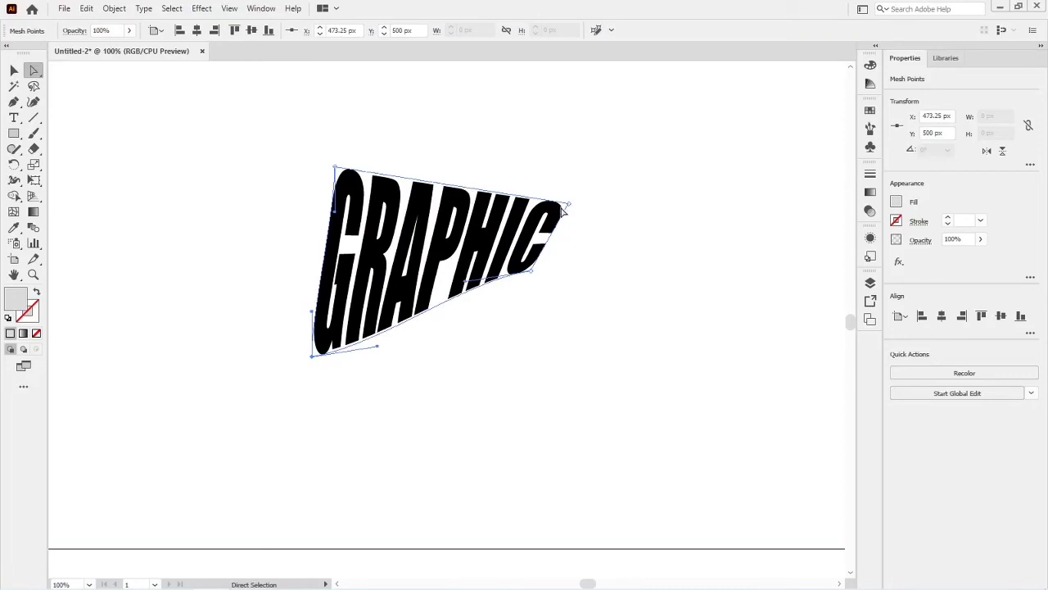
drag(571, 206, 569, 181)
key(v)
click(363, 342)
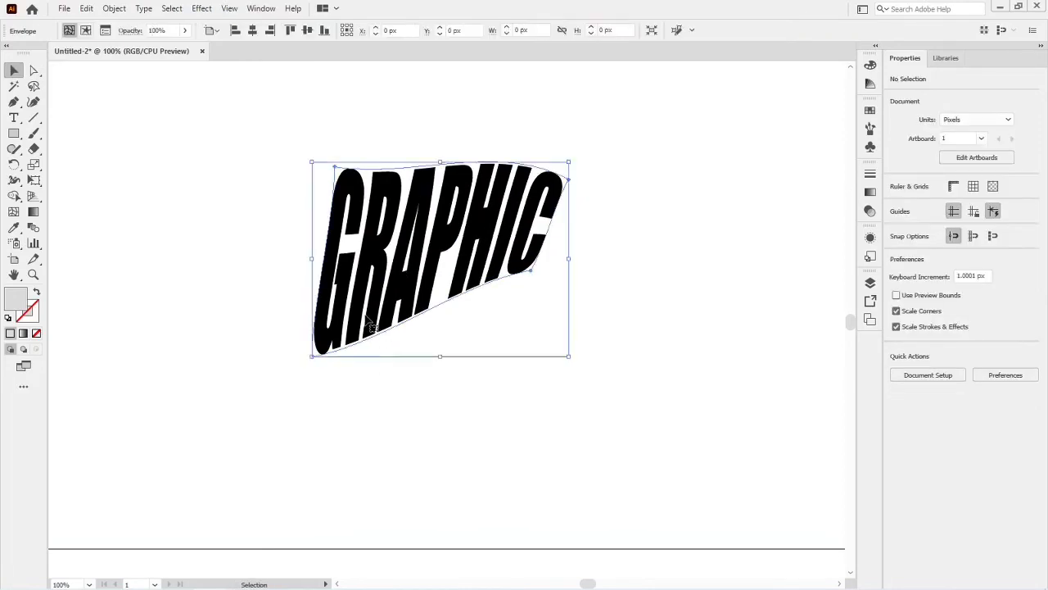
- Bend the envelope's bottom edge into an S-curve by pulling its left handle up and its right handle down
key(a)
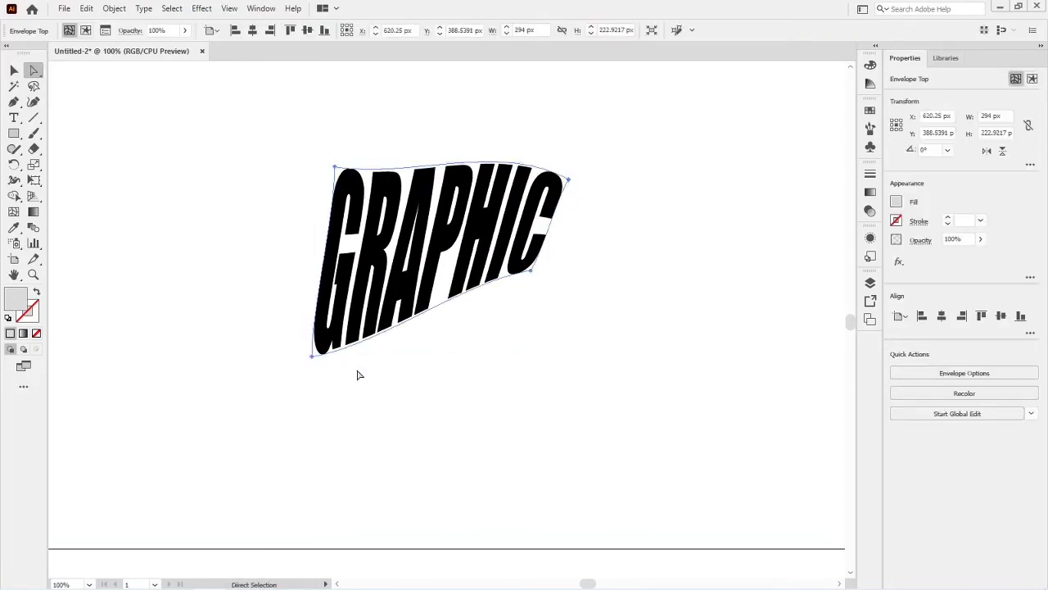
click(312, 357)
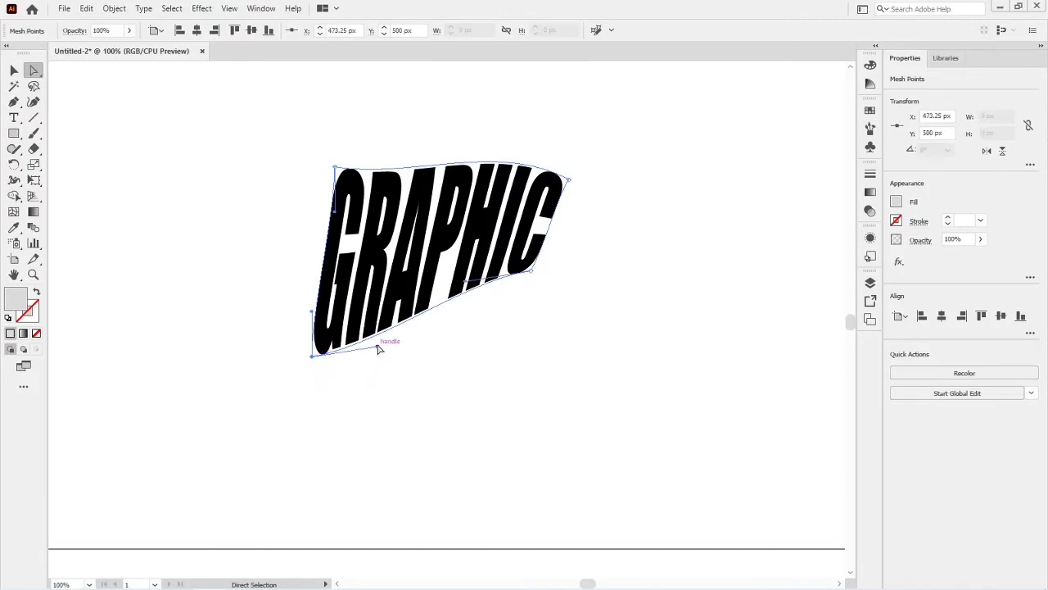
drag(379, 349, 360, 285)
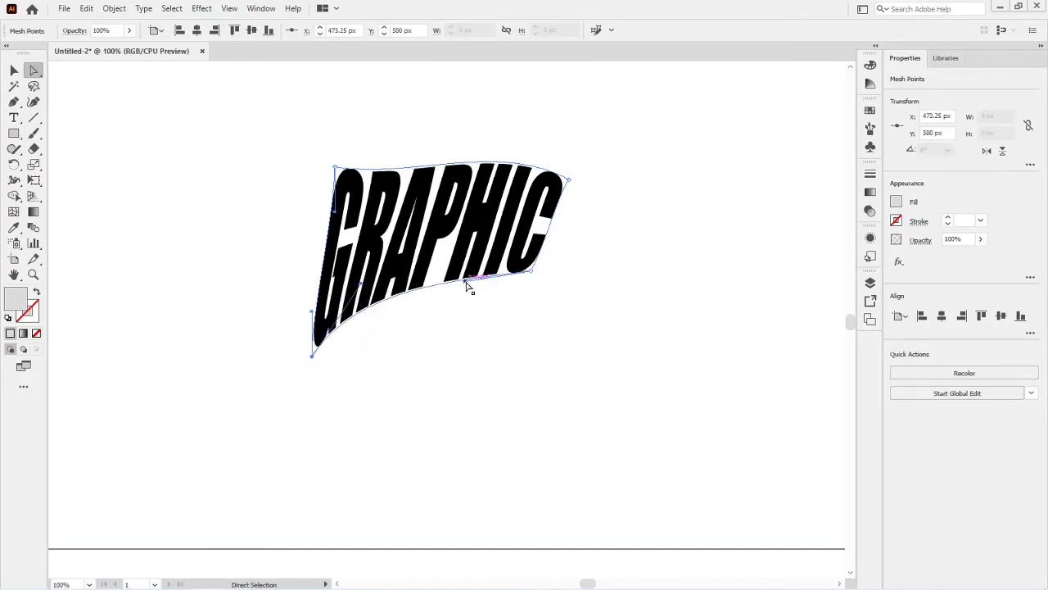
drag(468, 284, 495, 328)
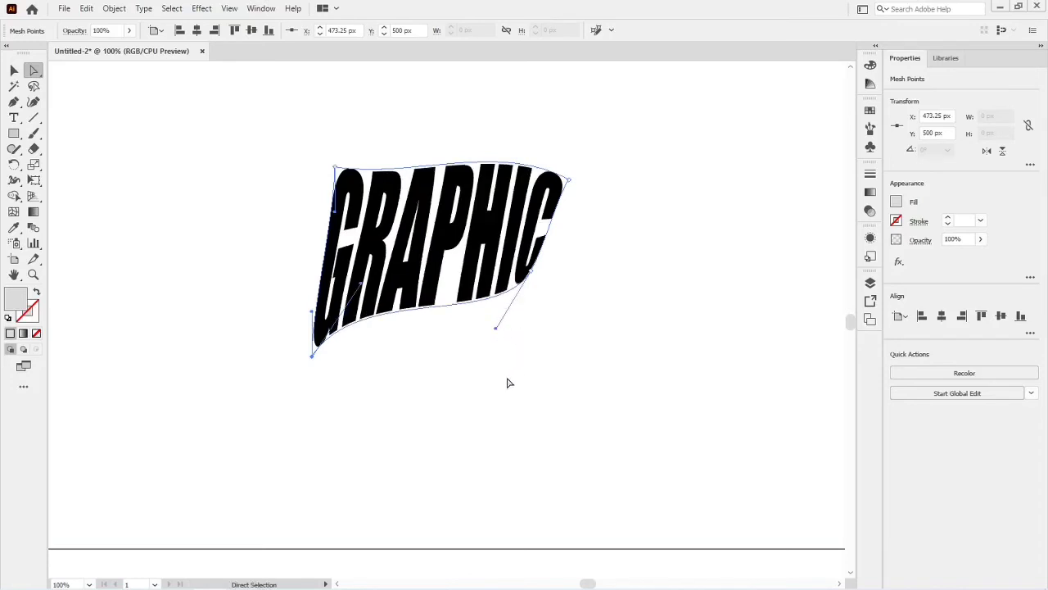
- Release the GRAPHIC envelope, pull the grey envelope shape off the text and delete it
click(114, 10)
mouse_move(189, 362)
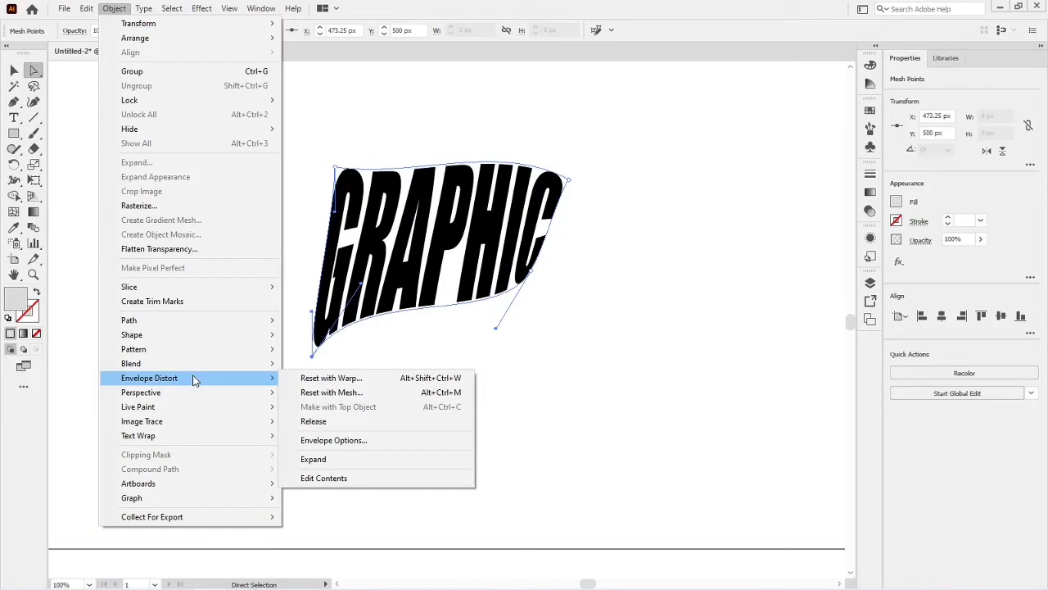
click(315, 422)
click(314, 427)
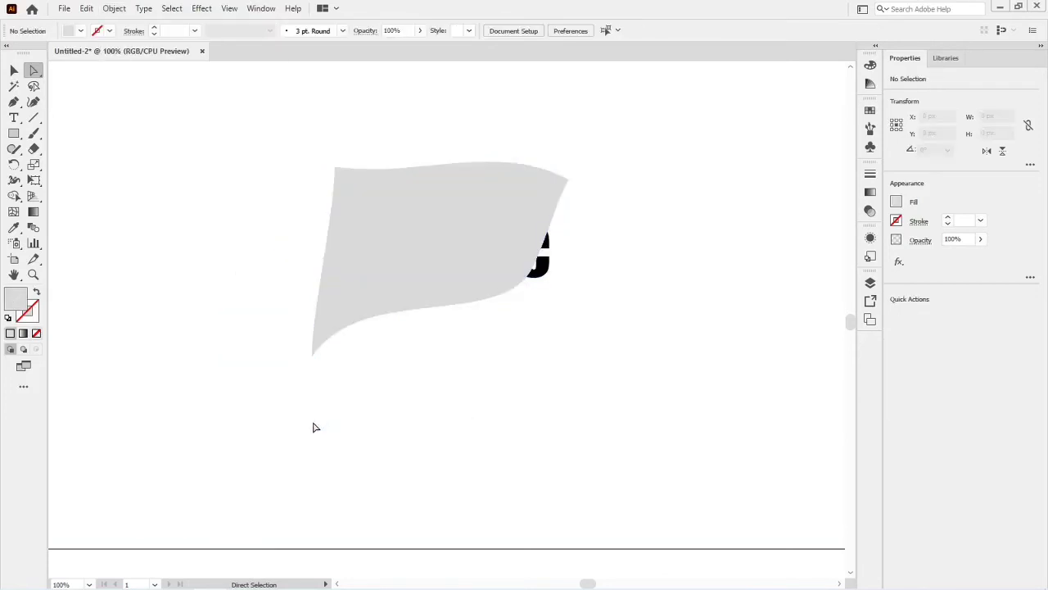
key(v)
drag(424, 303, 424, 399)
key(Delete)
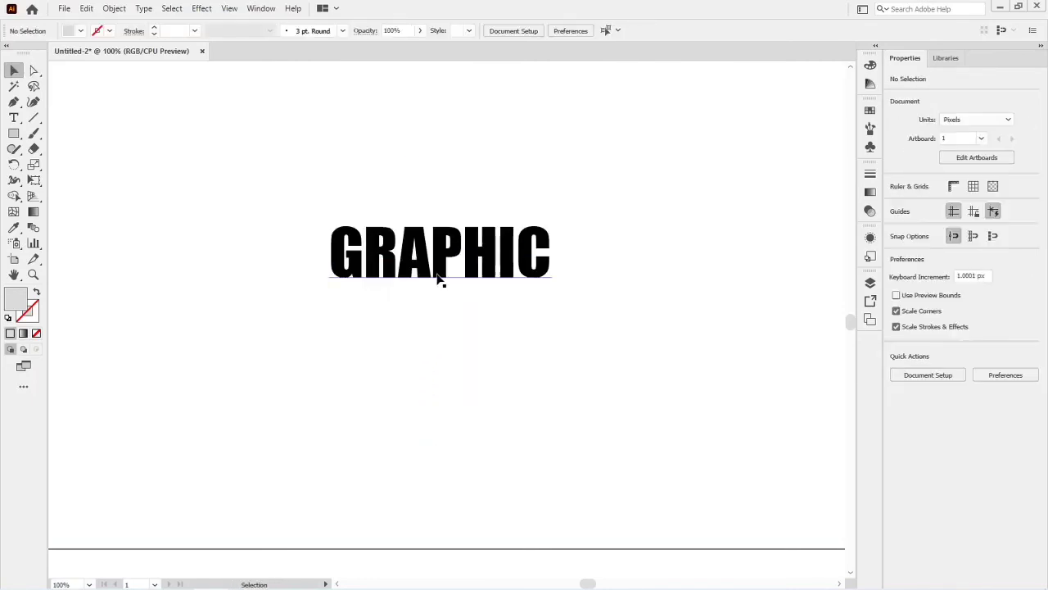
- Move the released text lower on the artboard, replace it with FISH and shift the word slightly right and down
drag(440, 278, 441, 368)
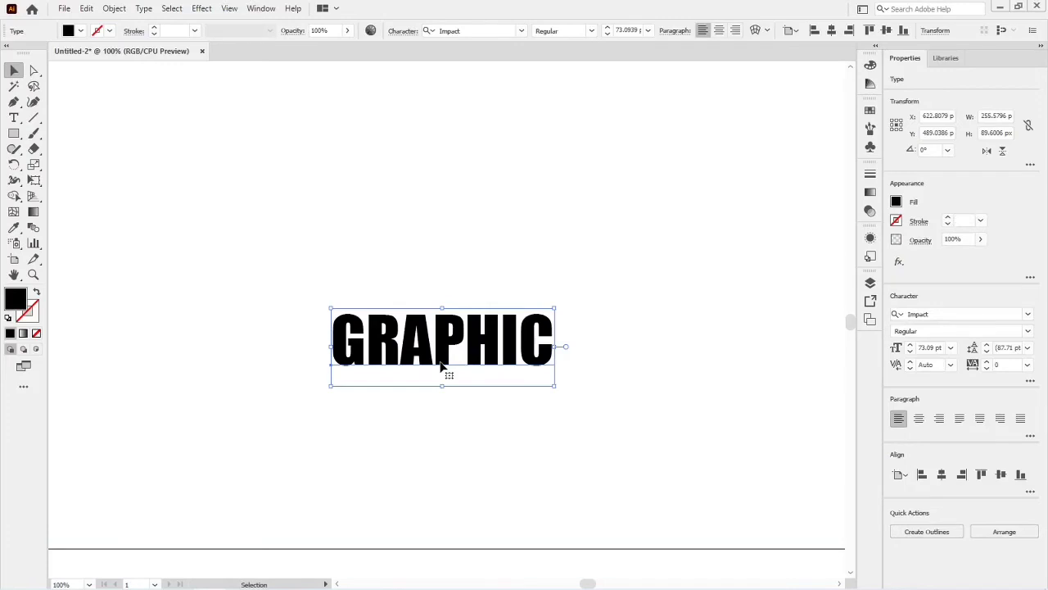
double_click(440, 366)
key(ctrl+a)
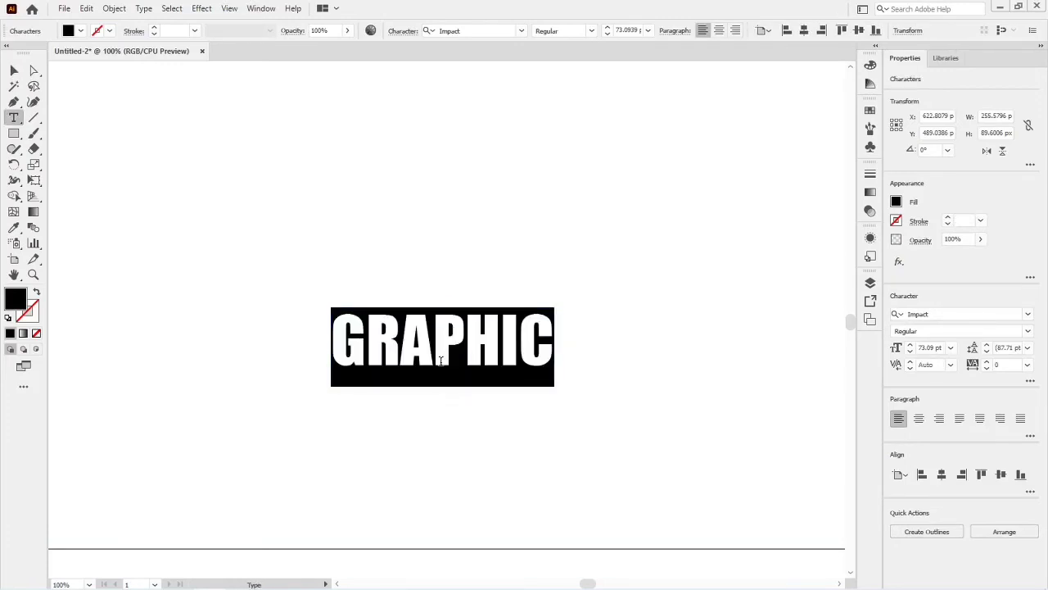
text(fis)
key(BackSpace)
key(BackSpace)
key(BackSpace)
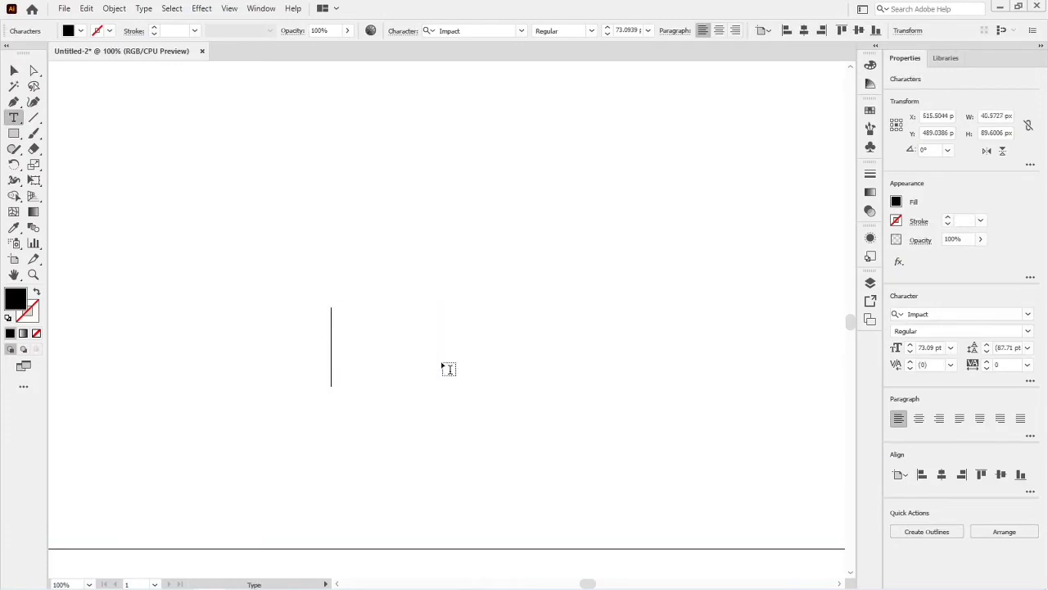
text(FISH)
key(Escape)
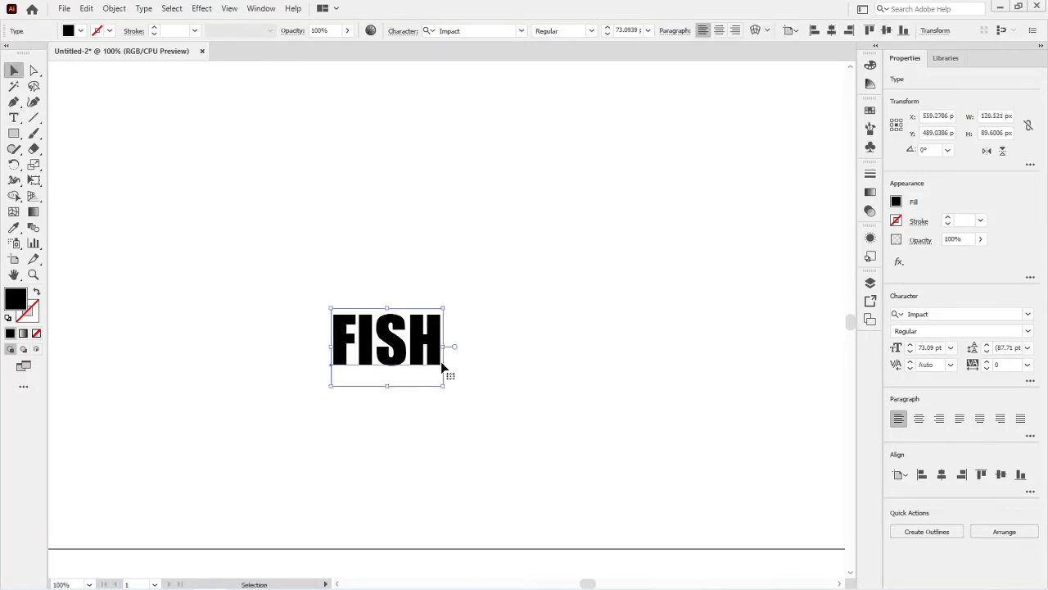
mouse_move(441, 363)
mouse_down()
mouse_move(470, 364)
mouse_move(453, 376)
mouse_up()
click(436, 430)
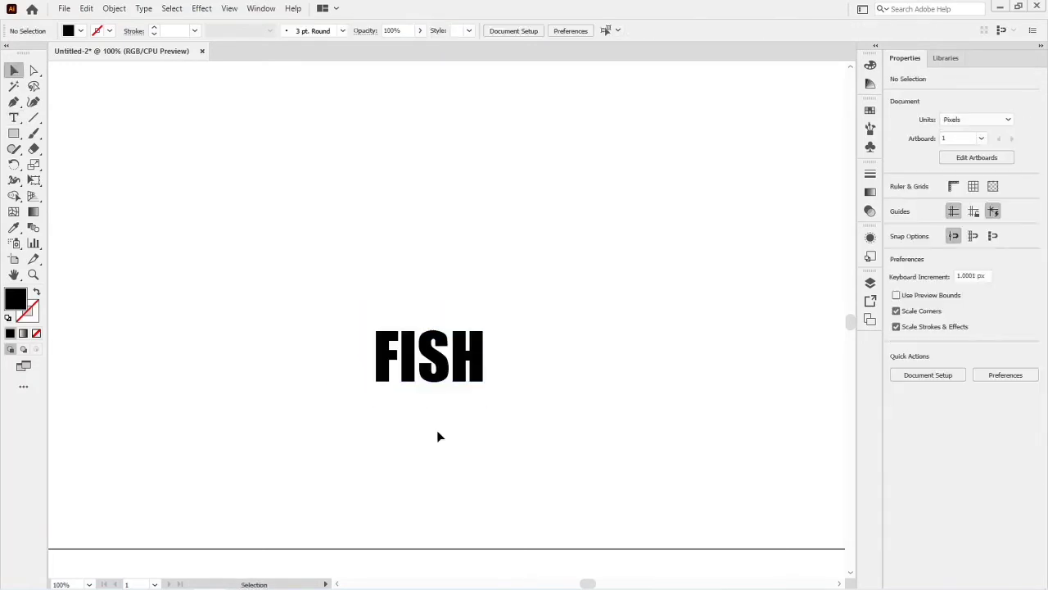
- Draw a flat ellipse about 170 by 59 px above the FISH text
click(14, 133)
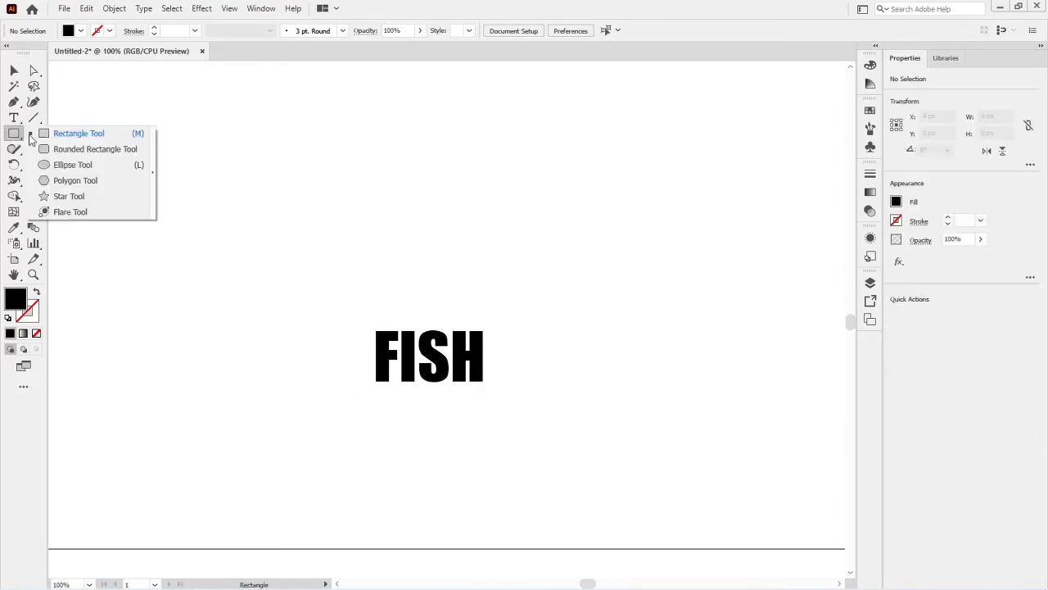
click(65, 167)
drag(330, 240, 480, 294)
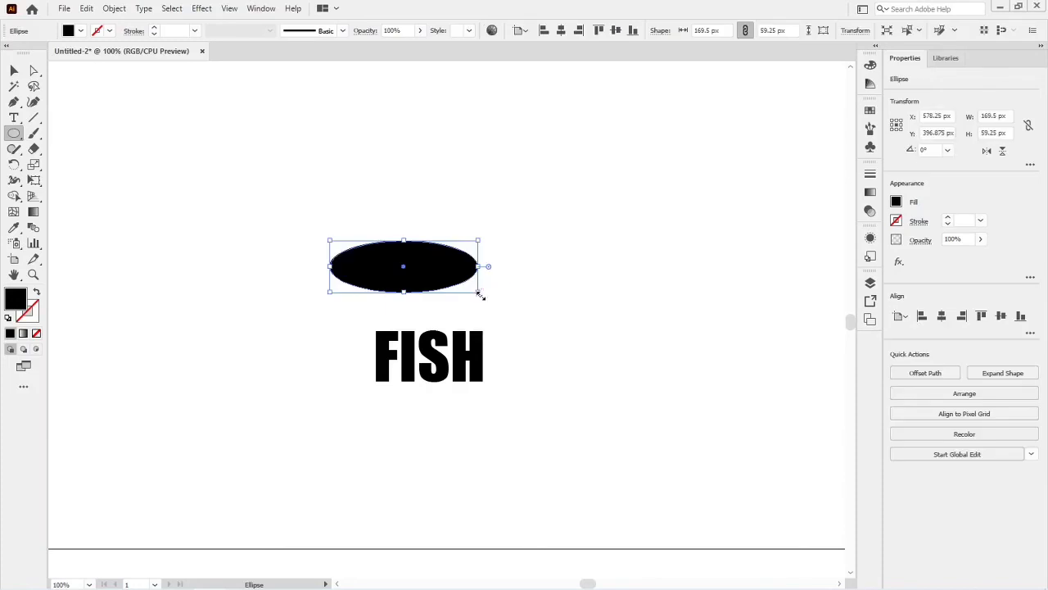
- Convert the ellipse's left and right end anchor points to sharp corners
key(a)
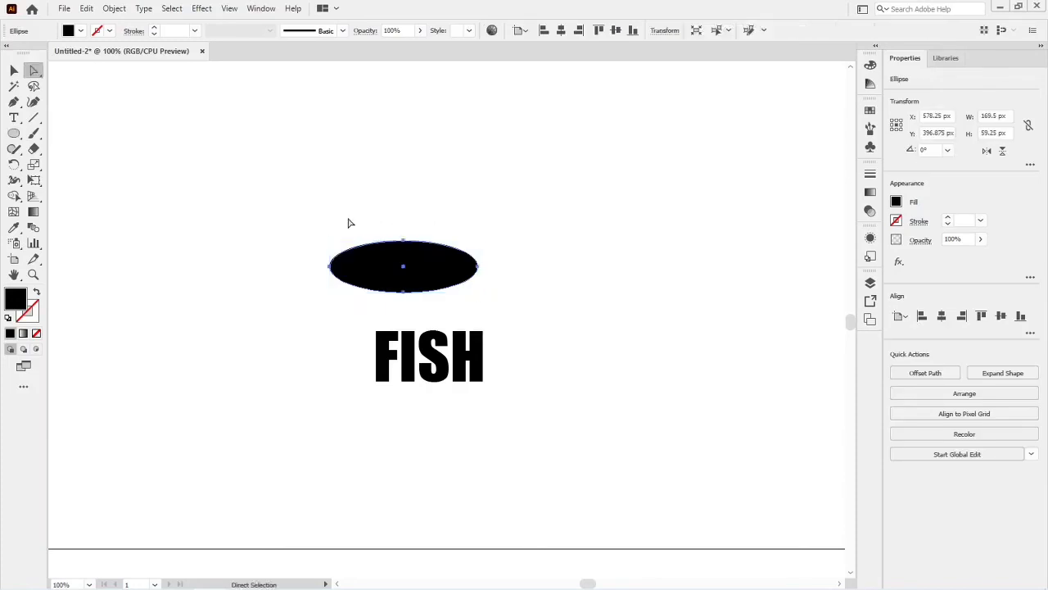
click(330, 268)
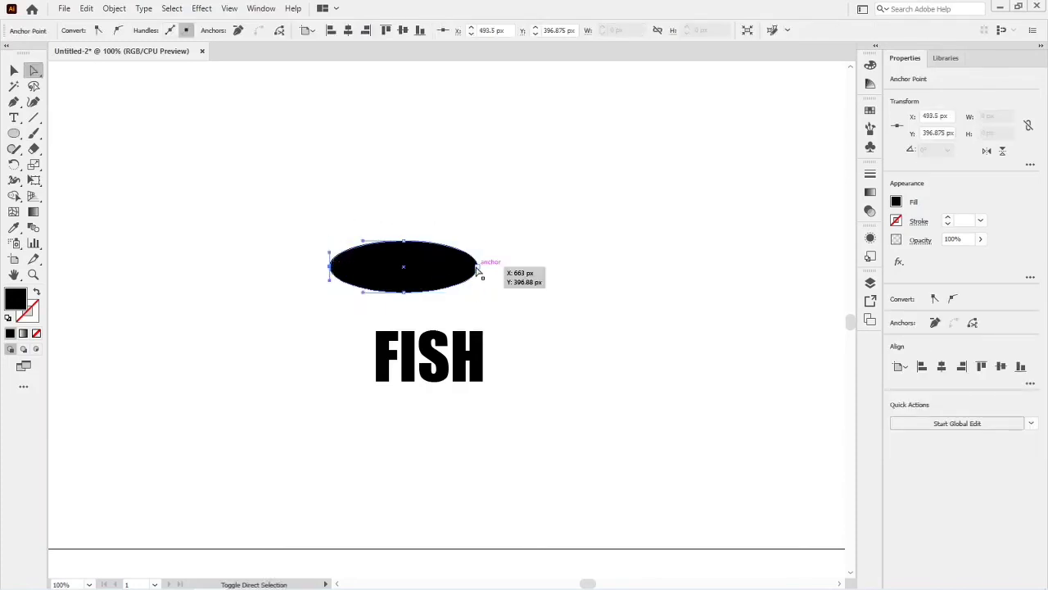
click(99, 30)
click(97, 172)
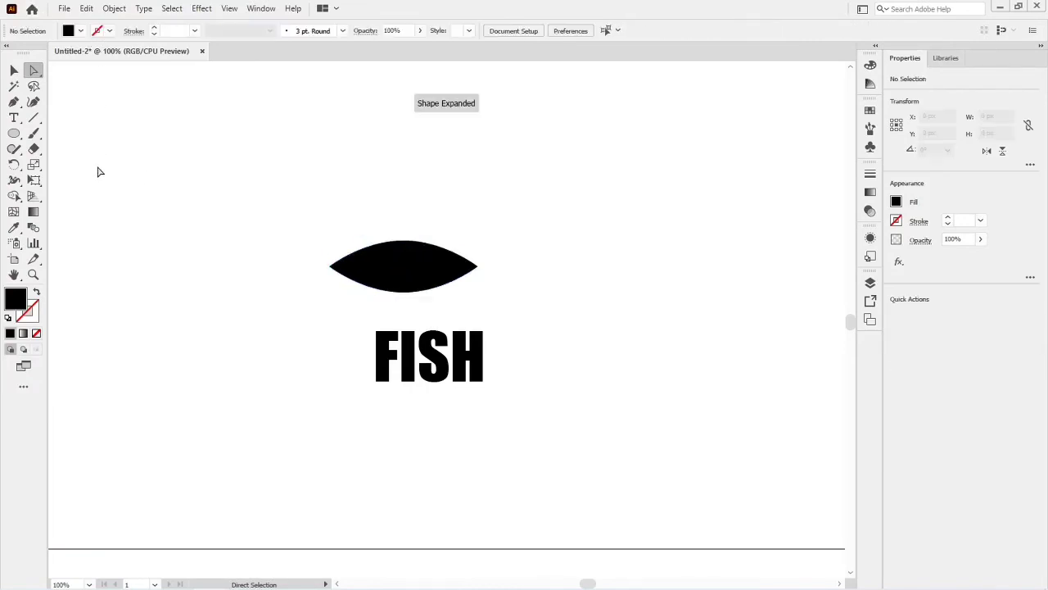
- Create a 3-point star with radii of 25 px and 50 px to the upper left of the pointed ellipse
click(14, 134)
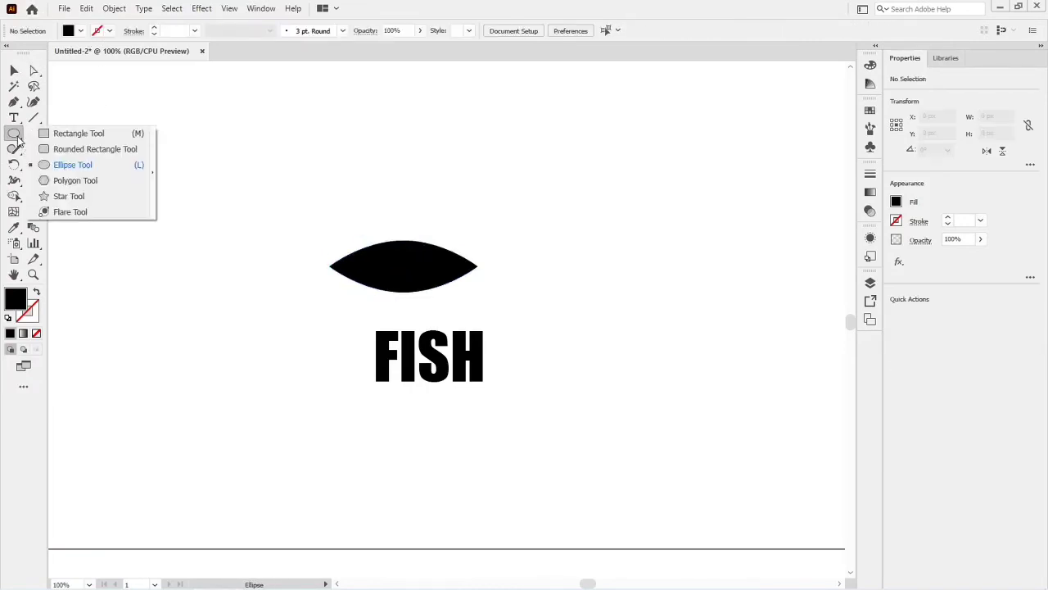
click(69, 196)
click(161, 207)
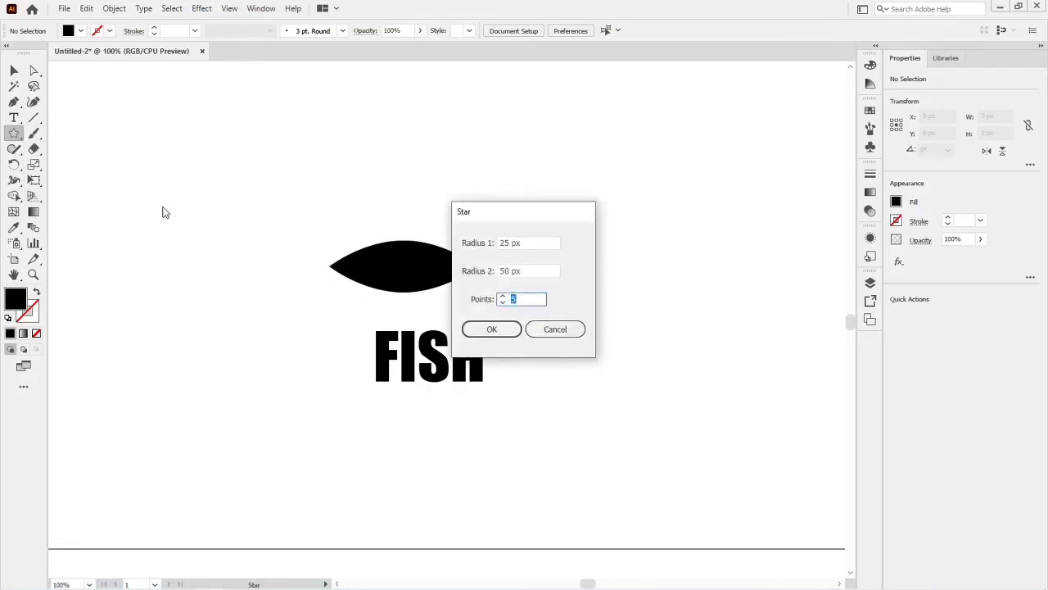
text(3)
key(Return)
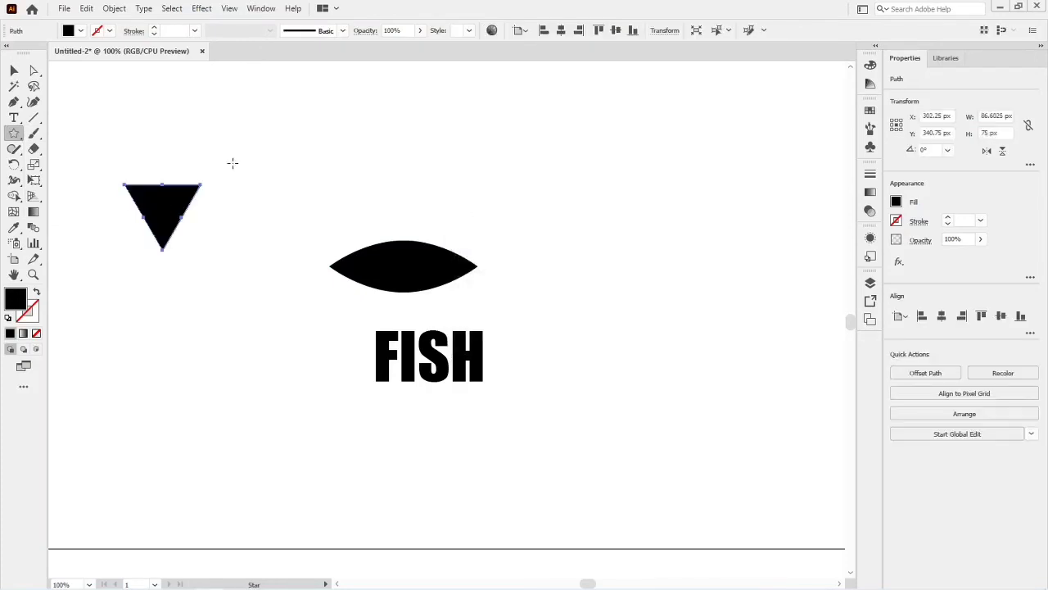
- Rotate the triangle sideways, shrink it and place it over the body's right tip as a fish tail
key(v)
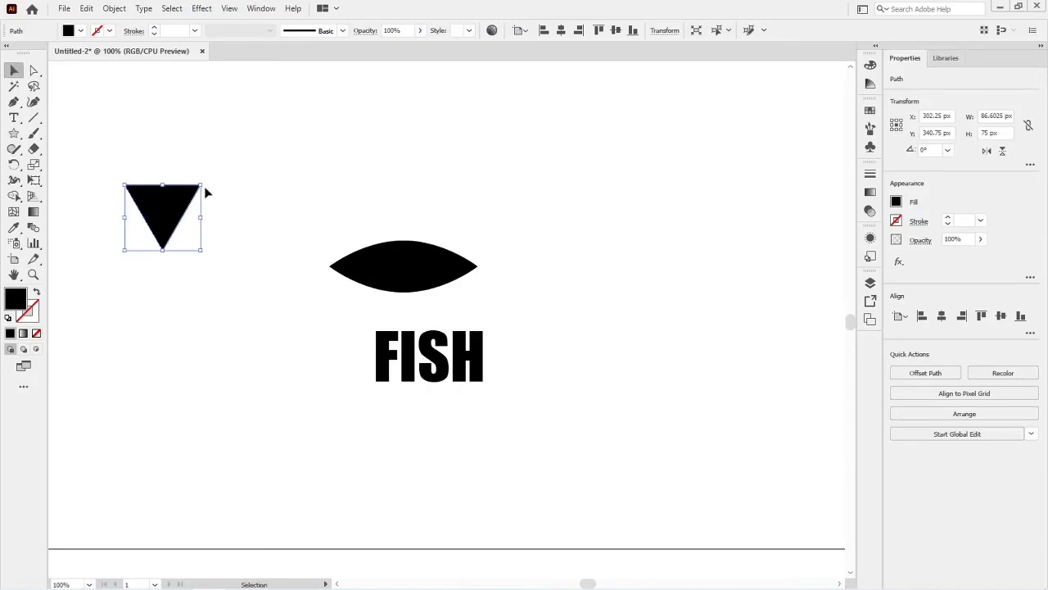
drag(210, 181, 484, 273)
click(536, 305)
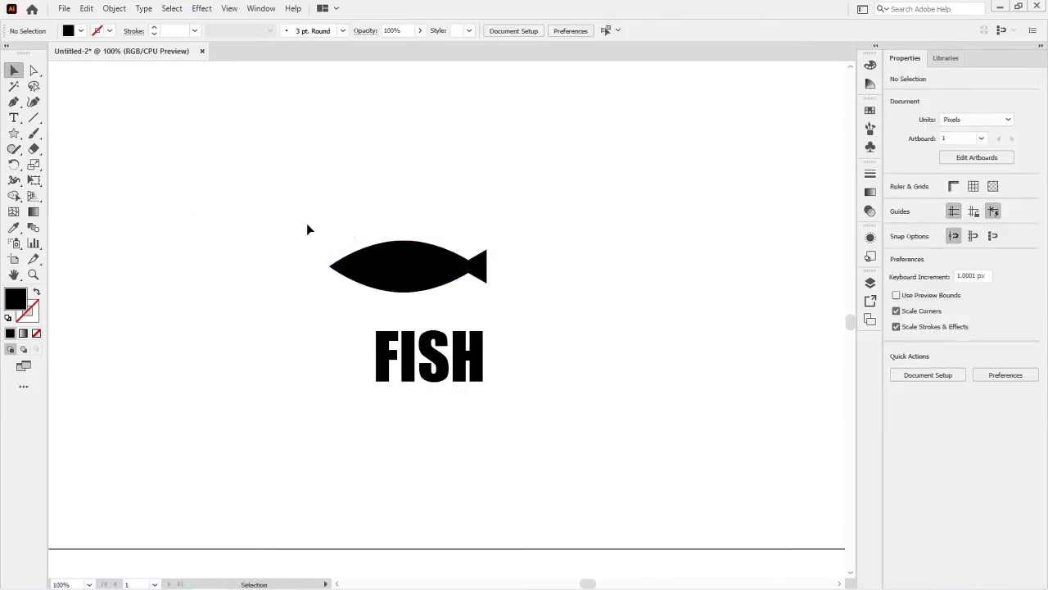
- Unite the pointed ellipse and the triangular tail into a single fish shape
drag(308, 229, 512, 304)
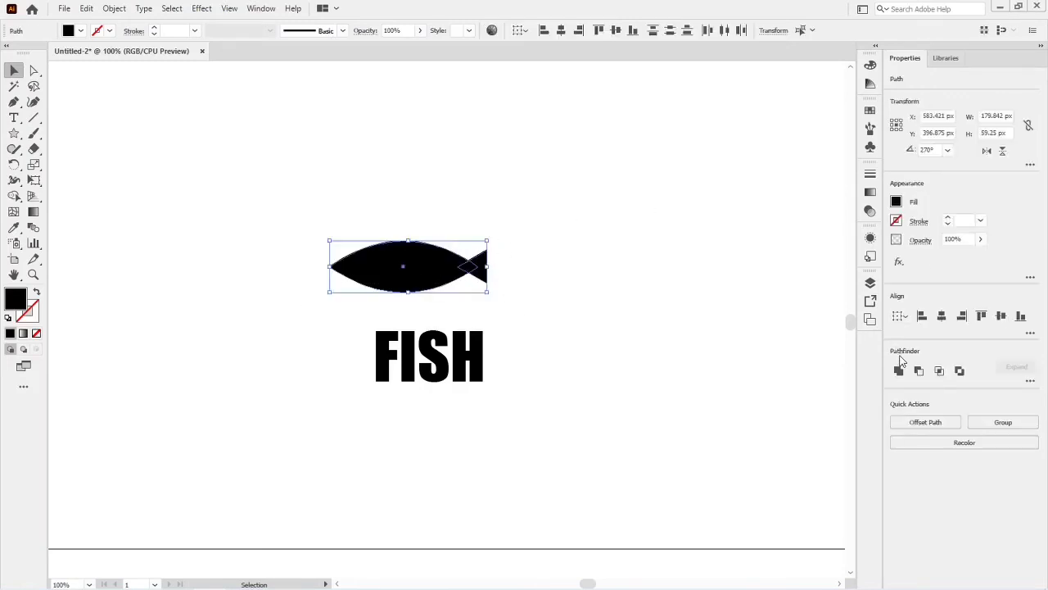
click(899, 370)
click(697, 307)
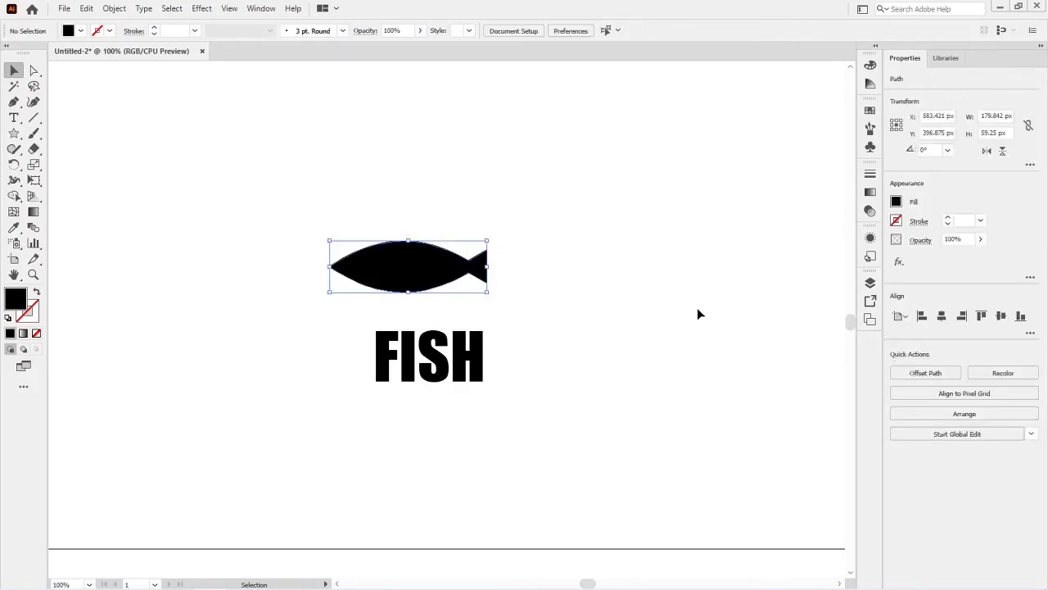
- Distort the FISH text into the fish shape using Envelope Distort's Make with Top Object
click(410, 271)
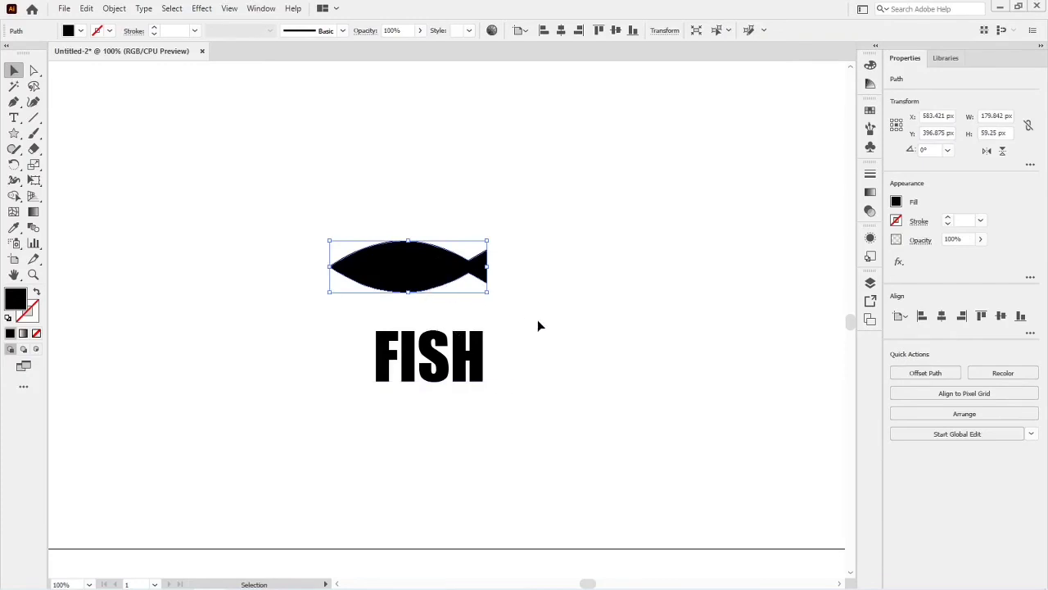
click(516, 329)
click(426, 373)
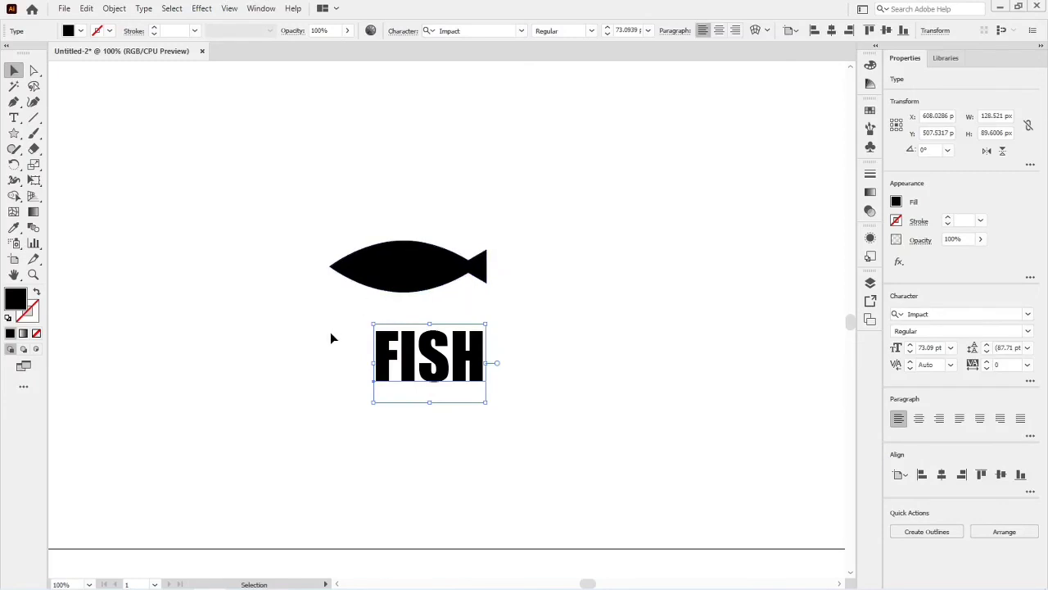
click(373, 280)
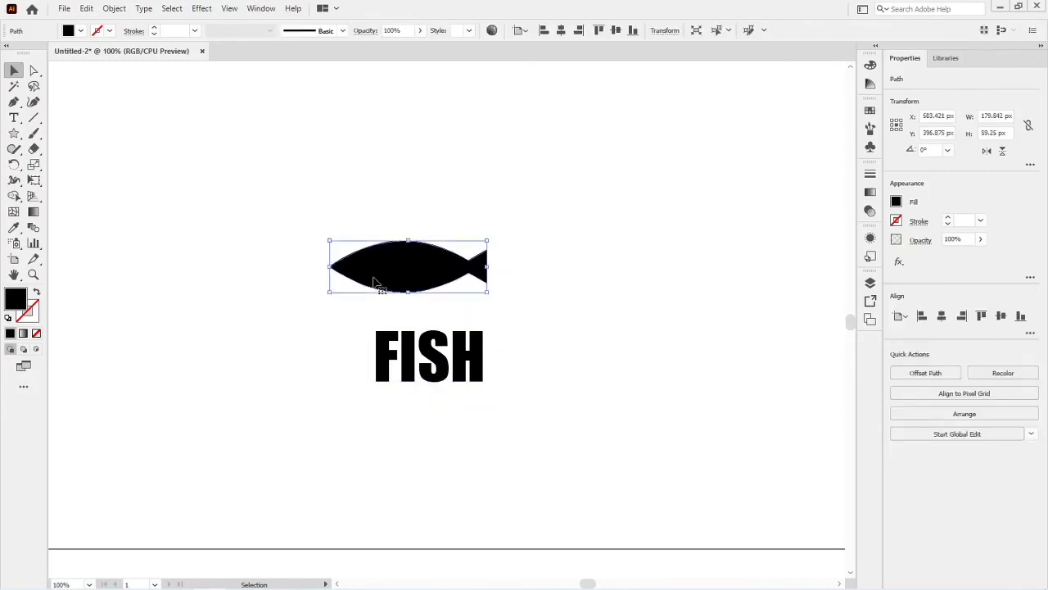
key(ctrl+a)
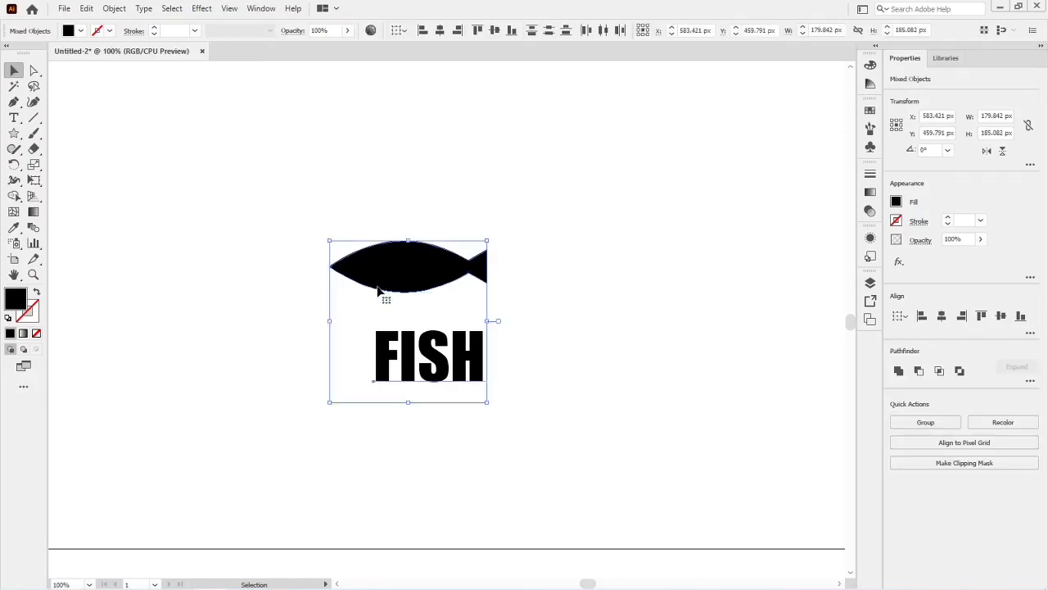
click(125, 11)
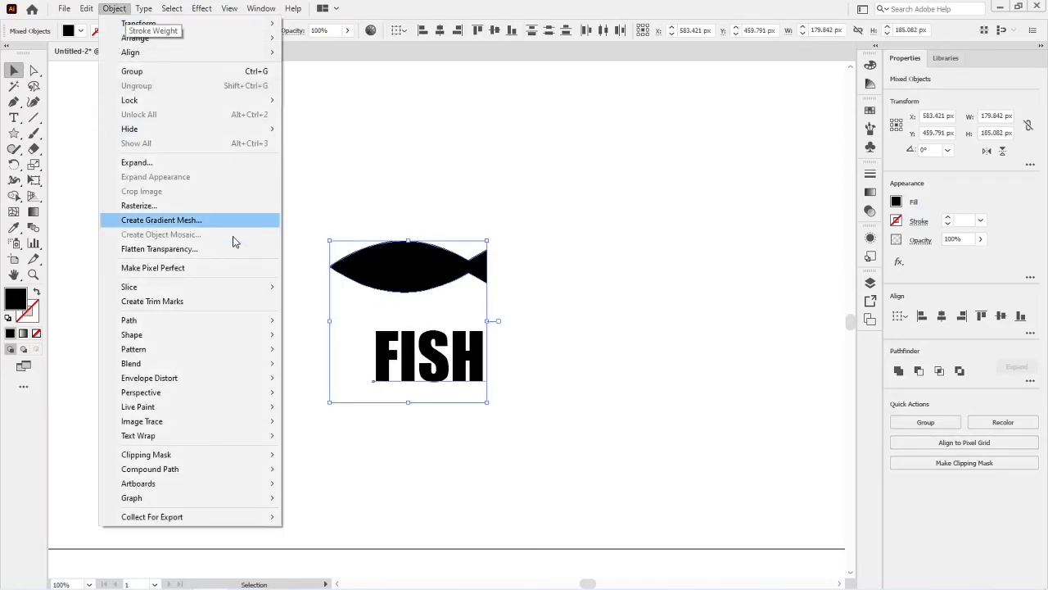
mouse_move(192, 380)
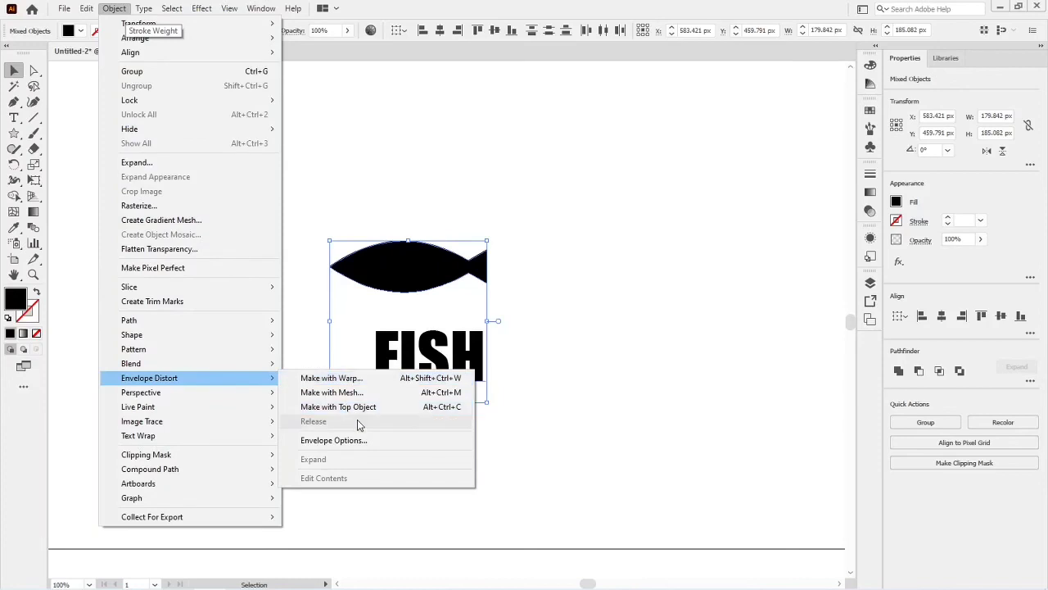
click(356, 406)
click(470, 303)
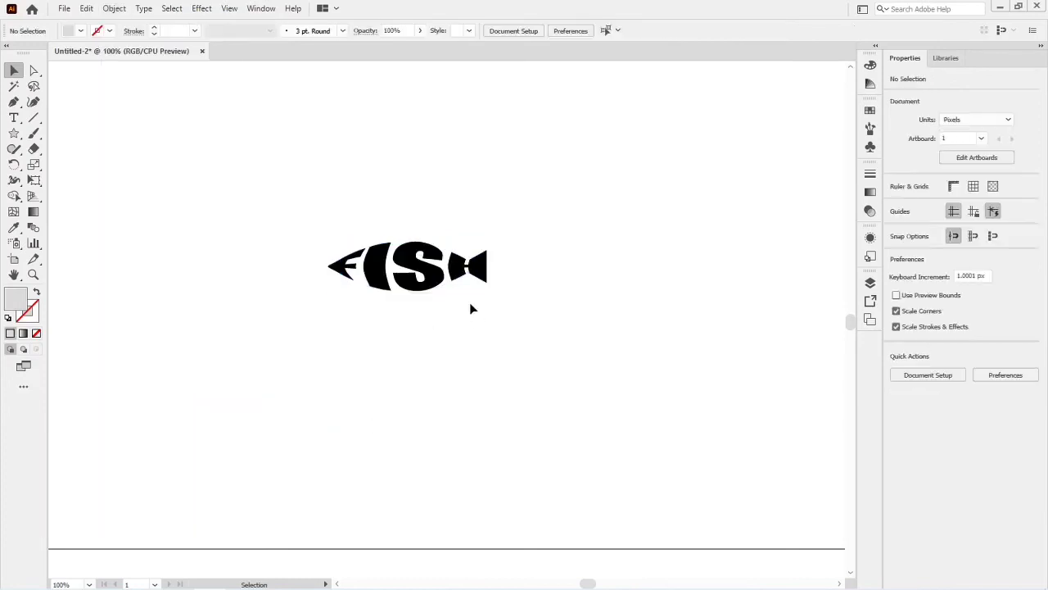
- Enlarge the FISH envelope proportionally to about 422 px wide and shift it slightly right and down
click(440, 285)
drag(489, 293, 587, 406)
click(541, 411)
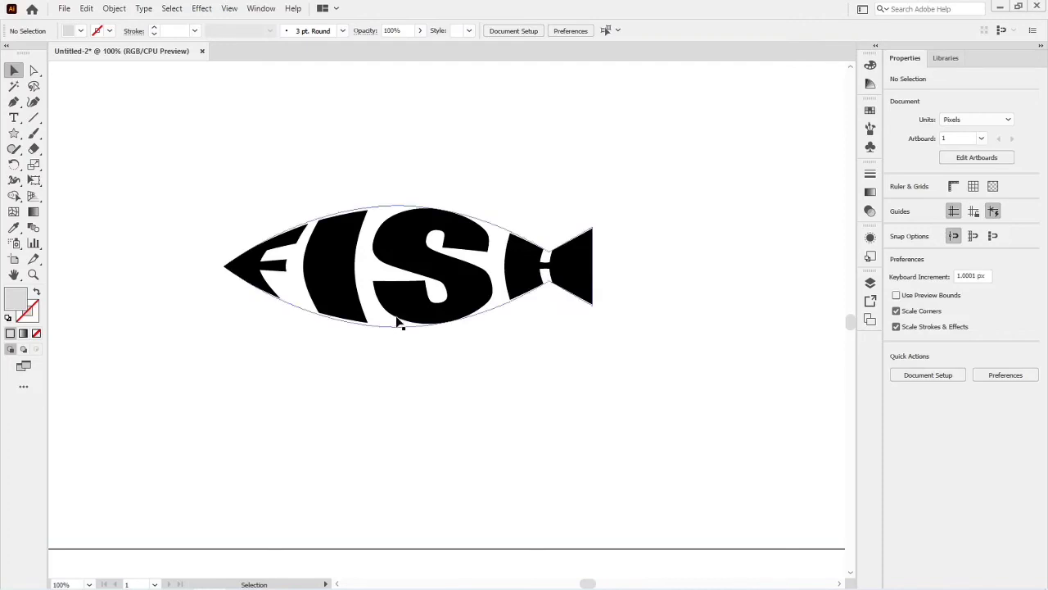
drag(398, 323, 420, 352)
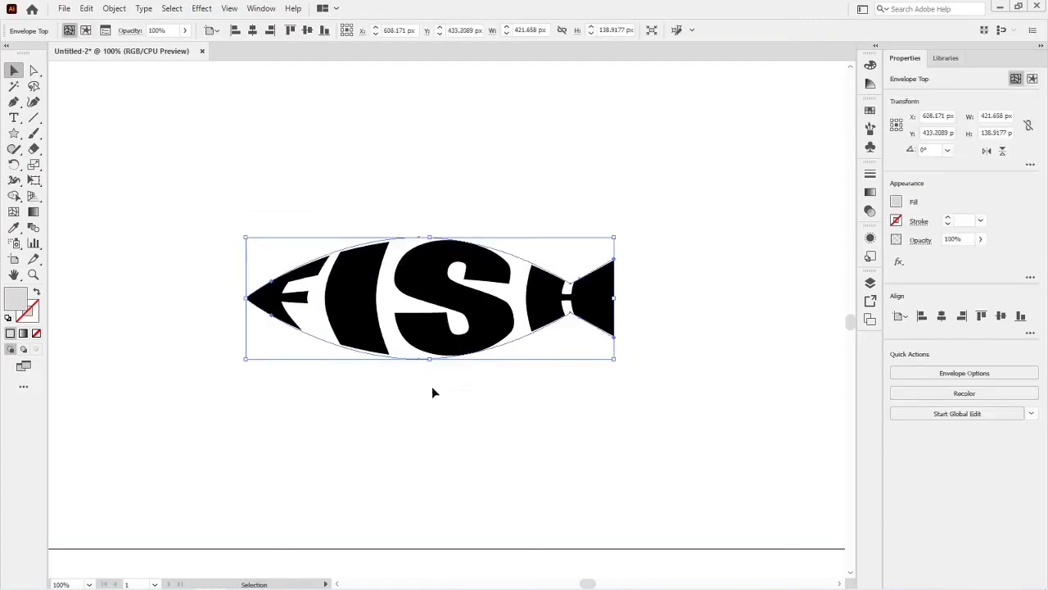
click(447, 431)
- Try resetting the FISH envelope with the Shell Upper and Fish warp styles at 48% bend
click(445, 344)
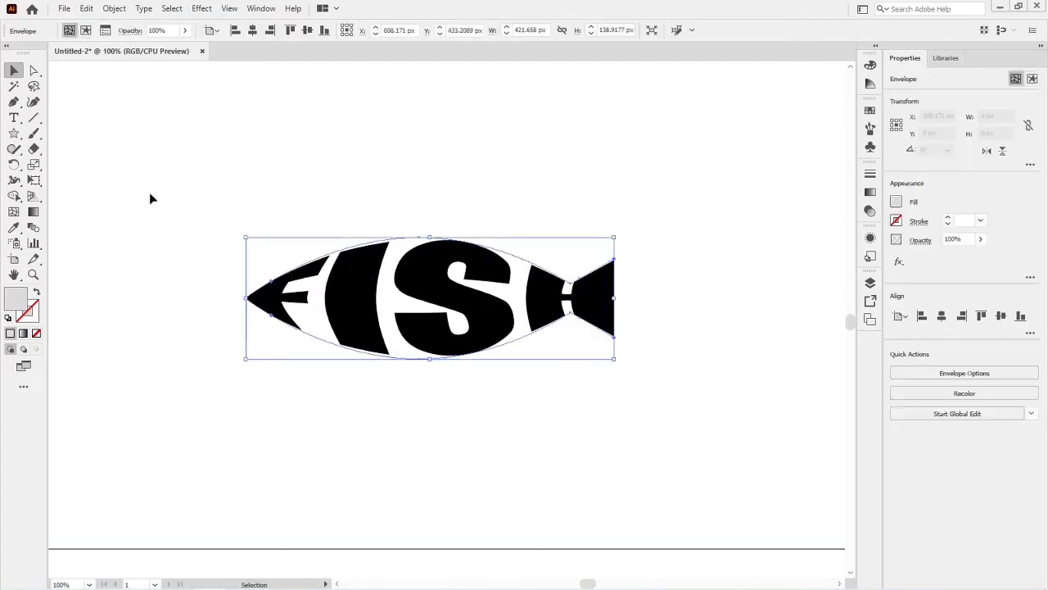
click(114, 8)
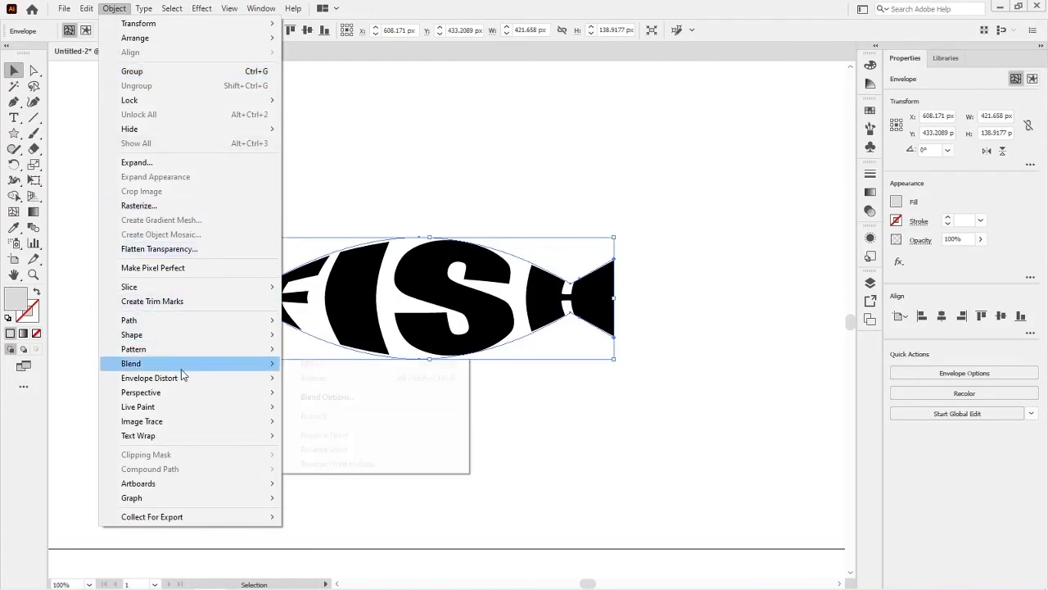
mouse_move(190, 380)
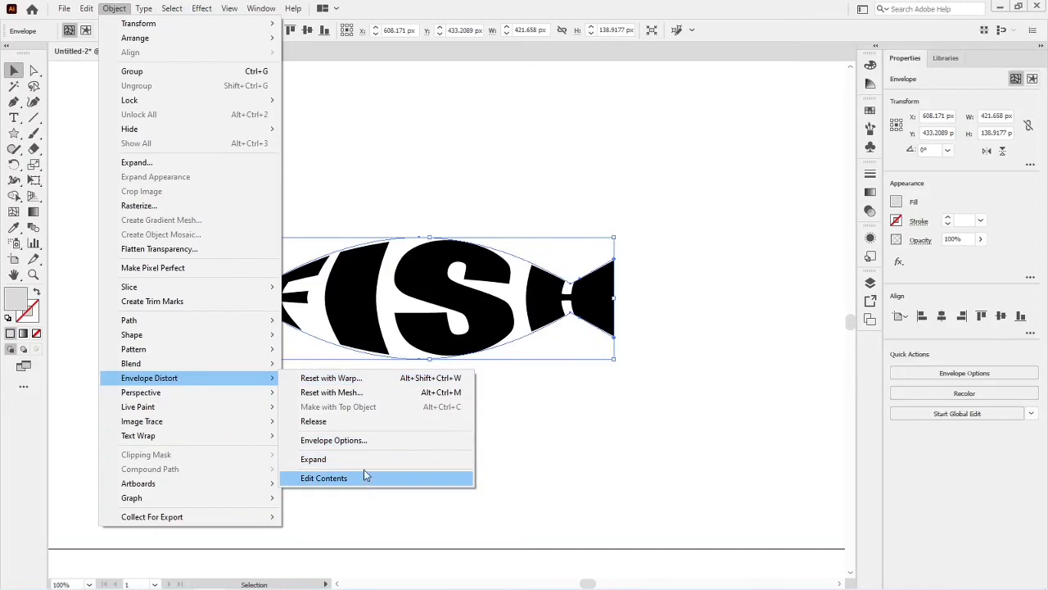
click(354, 381)
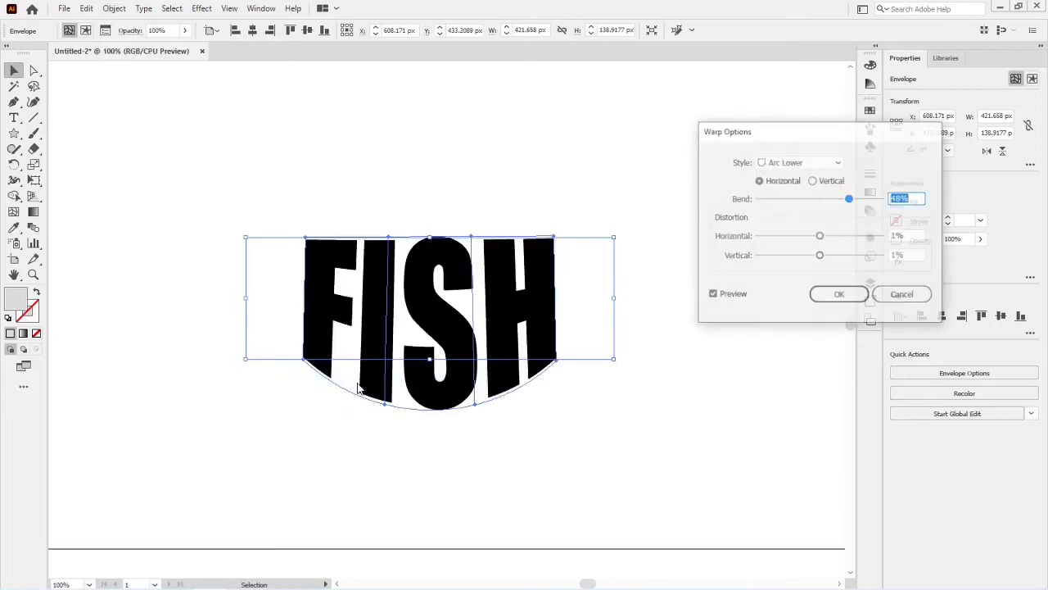
click(795, 164)
click(773, 269)
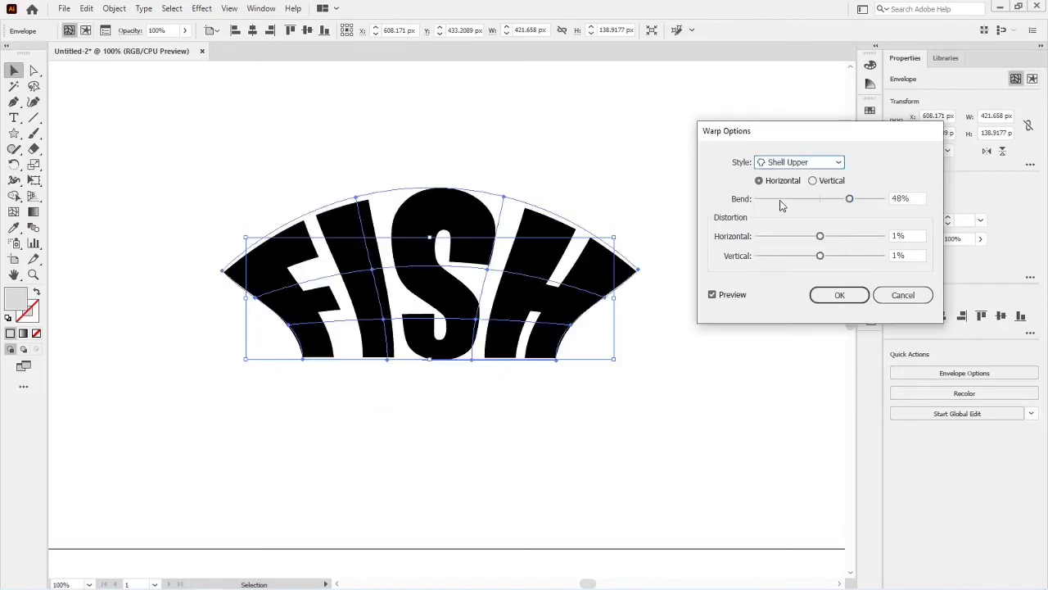
click(788, 164)
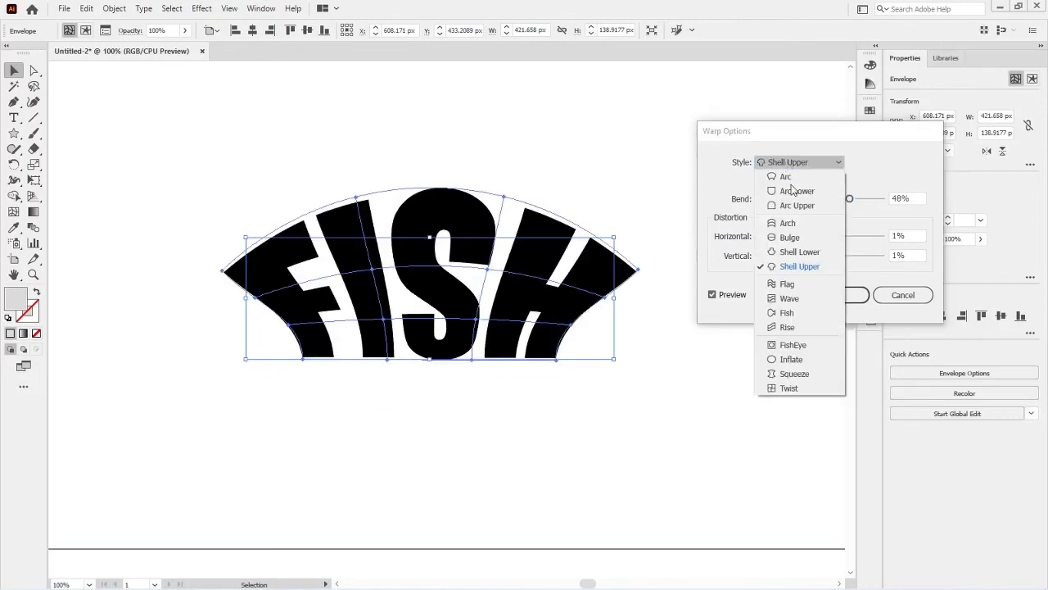
click(788, 313)
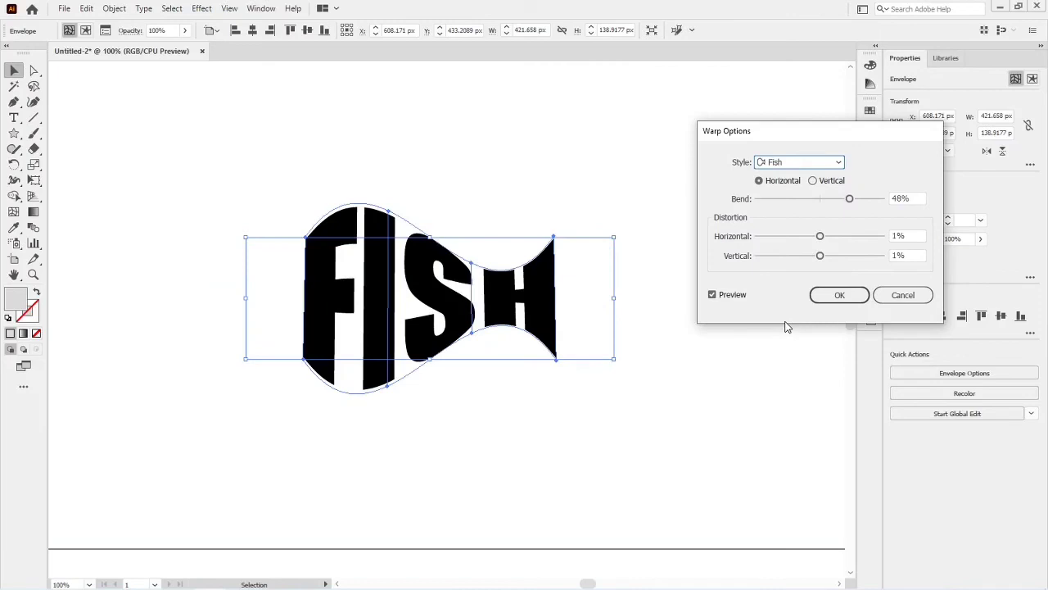
click(903, 294)
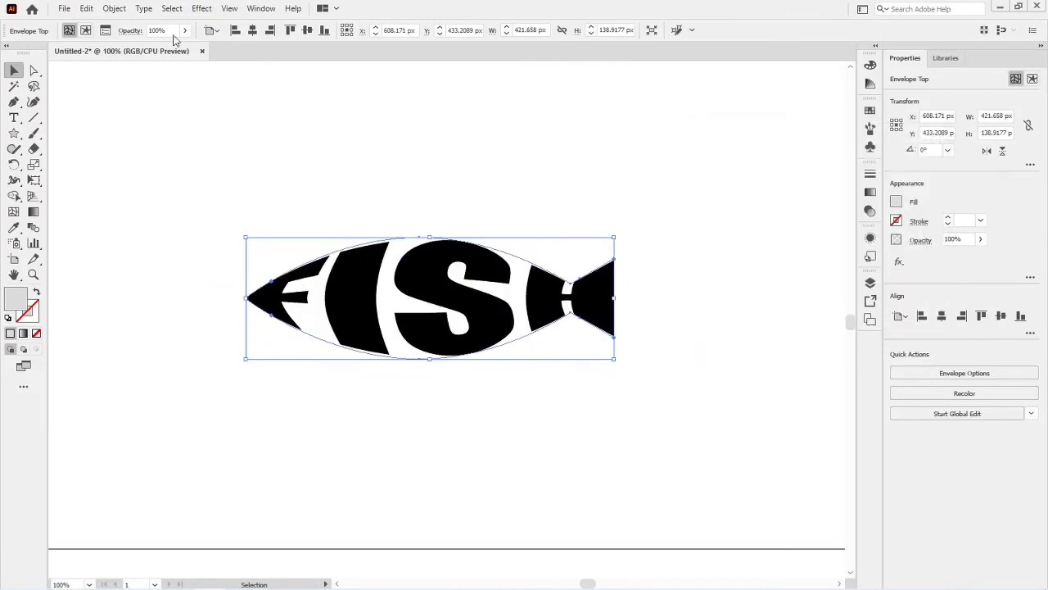
- Expand the FISH envelope into plain outlines and move them up and left on the artboard
click(114, 9)
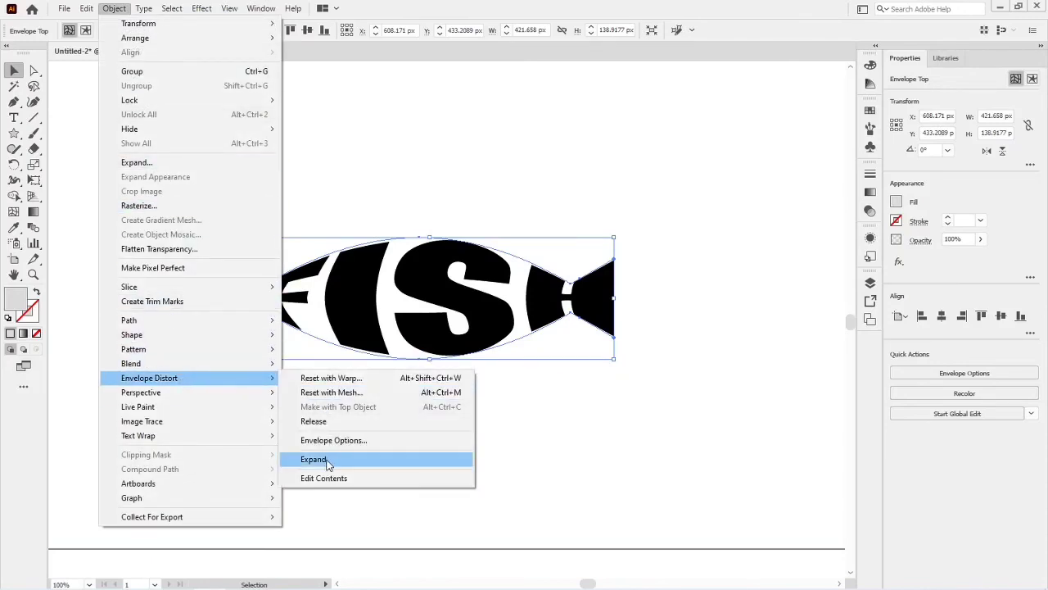
click(328, 464)
click(397, 425)
drag(442, 329, 340, 206)
click(435, 367)
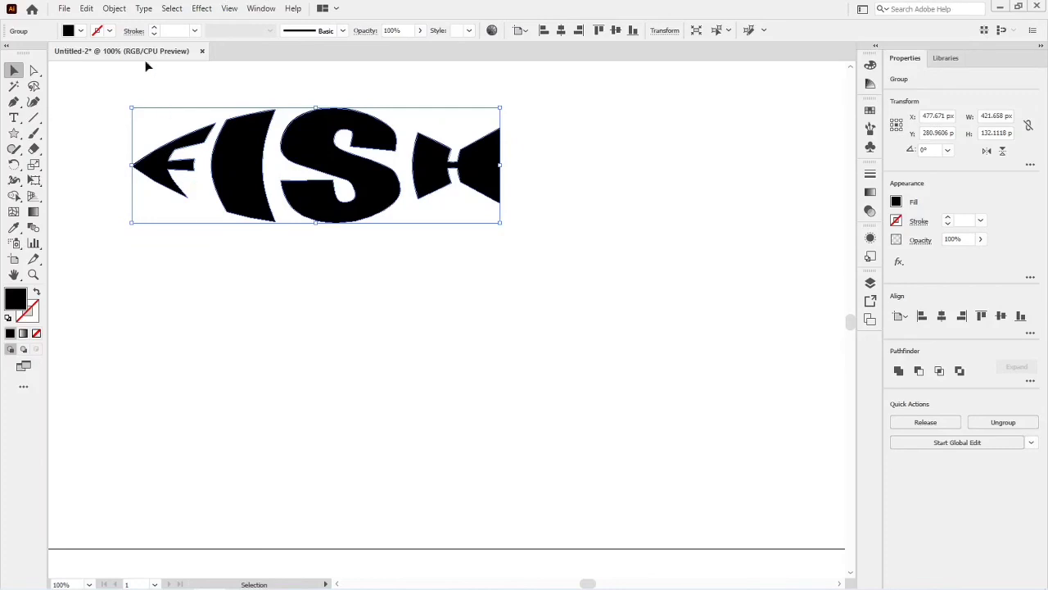
- Place the butterfly photo from the Ps Images folder below the fish, about 192 by 128 px, and embed it
click(65, 8)
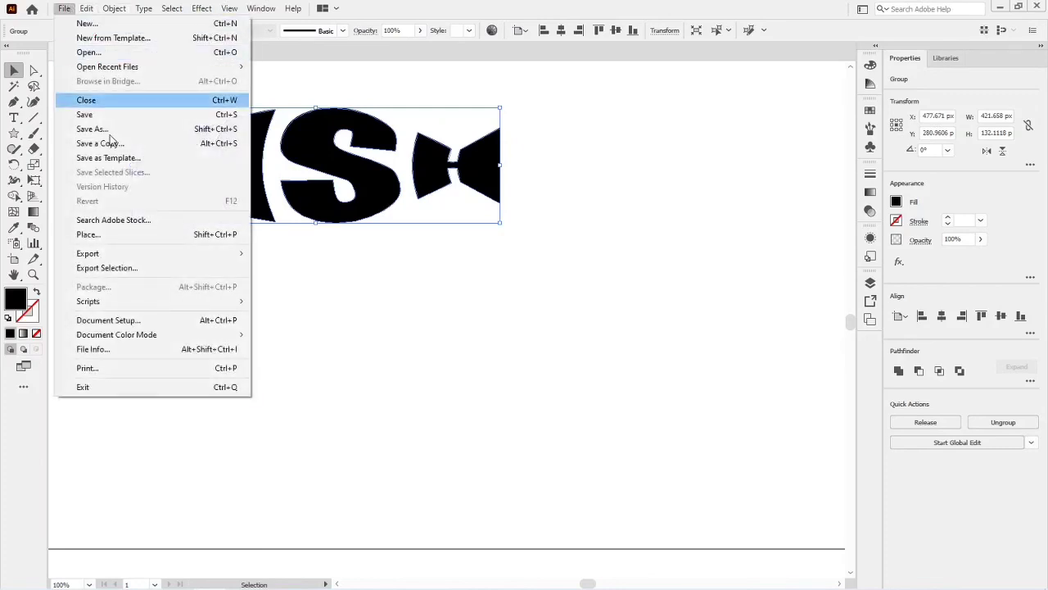
click(127, 235)
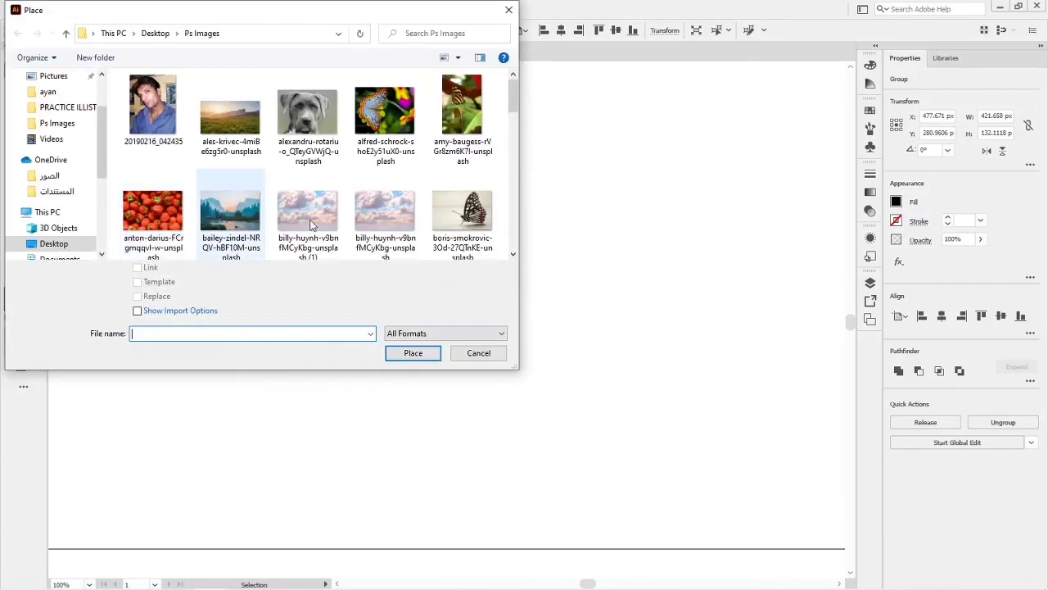
scroll(311, 226, down, 1)
click(449, 114)
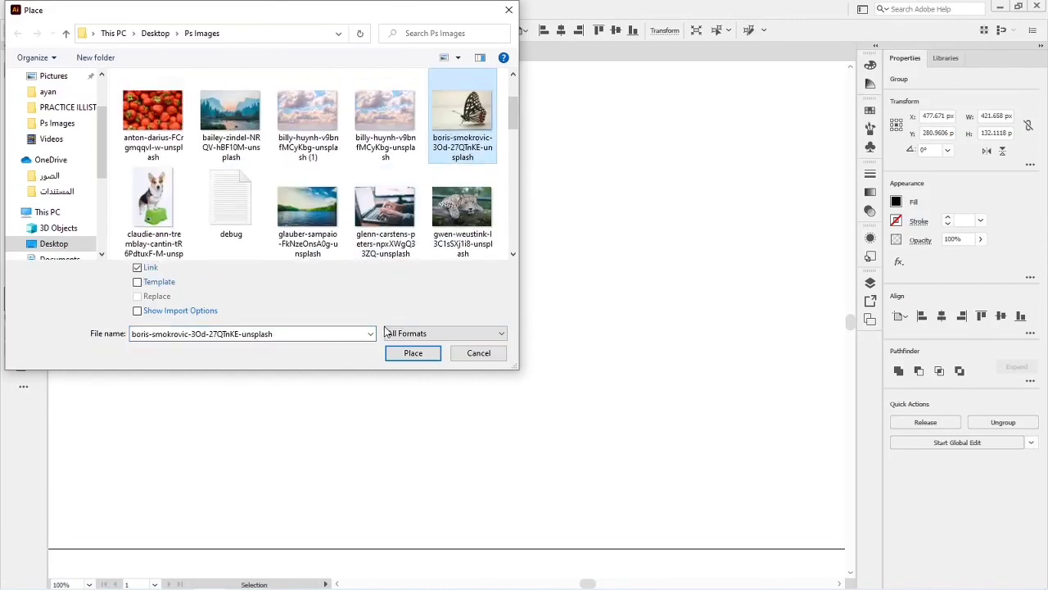
click(395, 357)
drag(284, 274, 452, 531)
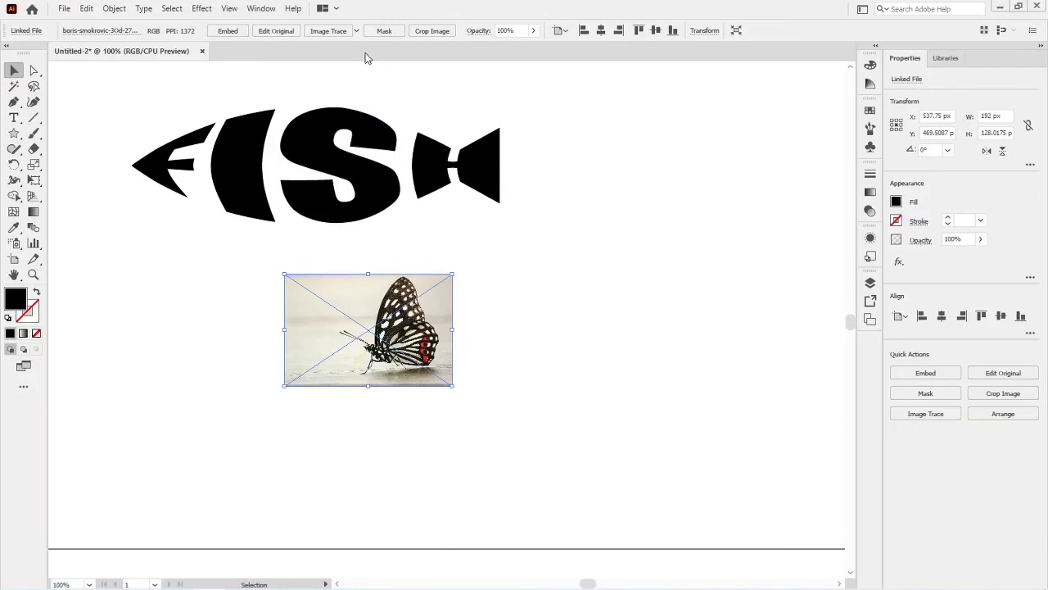
click(227, 30)
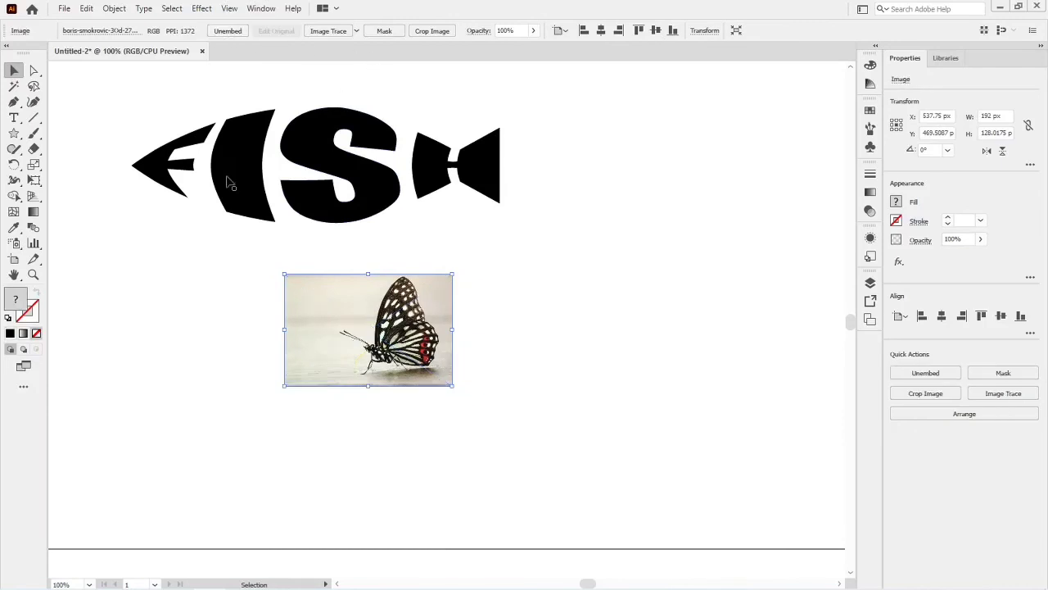
- Try warping the butterfly photo with the horizontal Flag envelope style at 48% bend
click(116, 9)
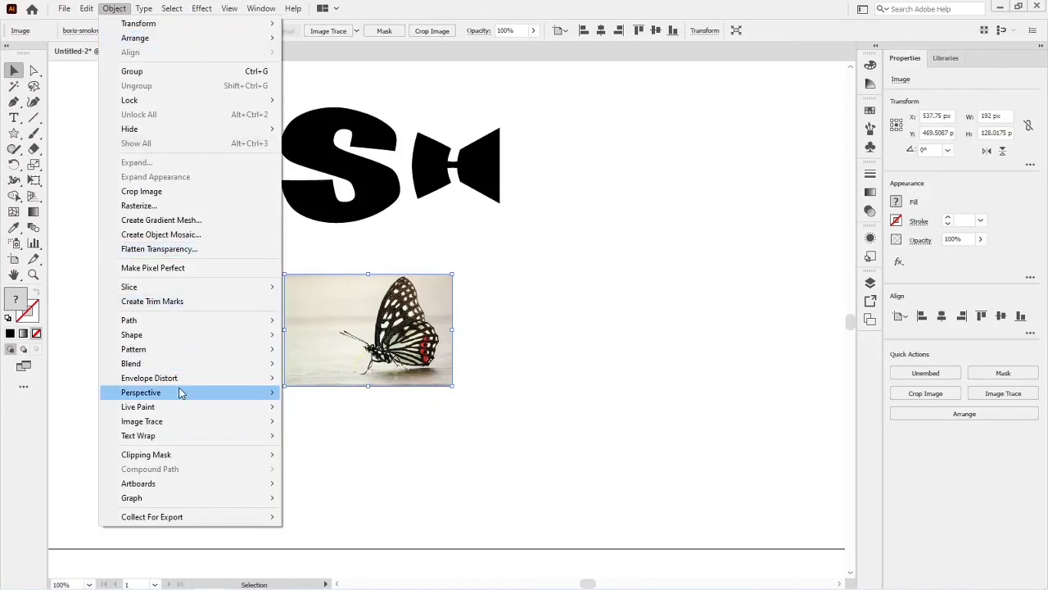
mouse_move(183, 383)
click(296, 381)
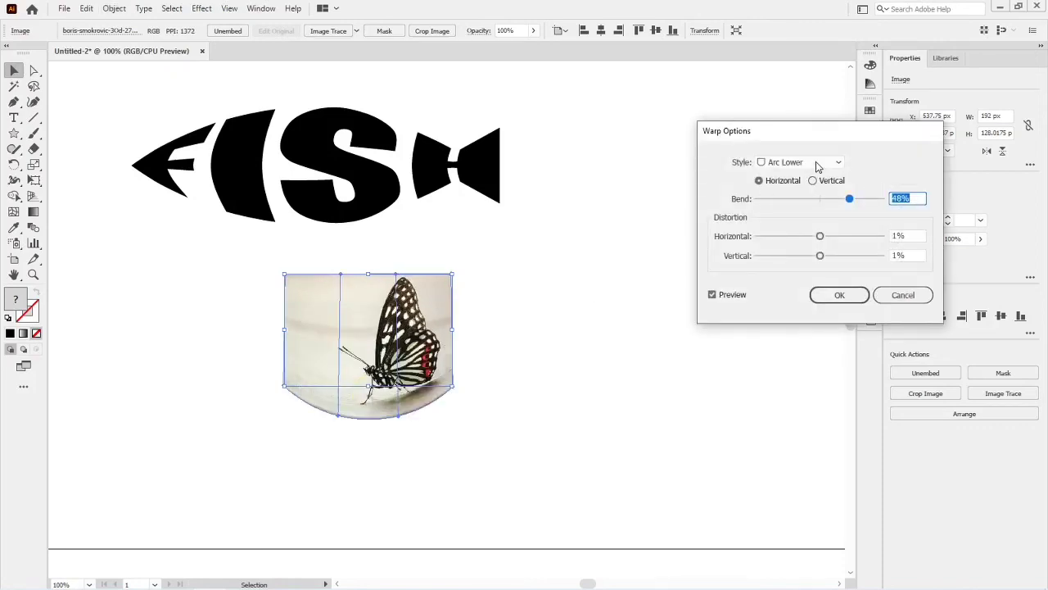
click(815, 162)
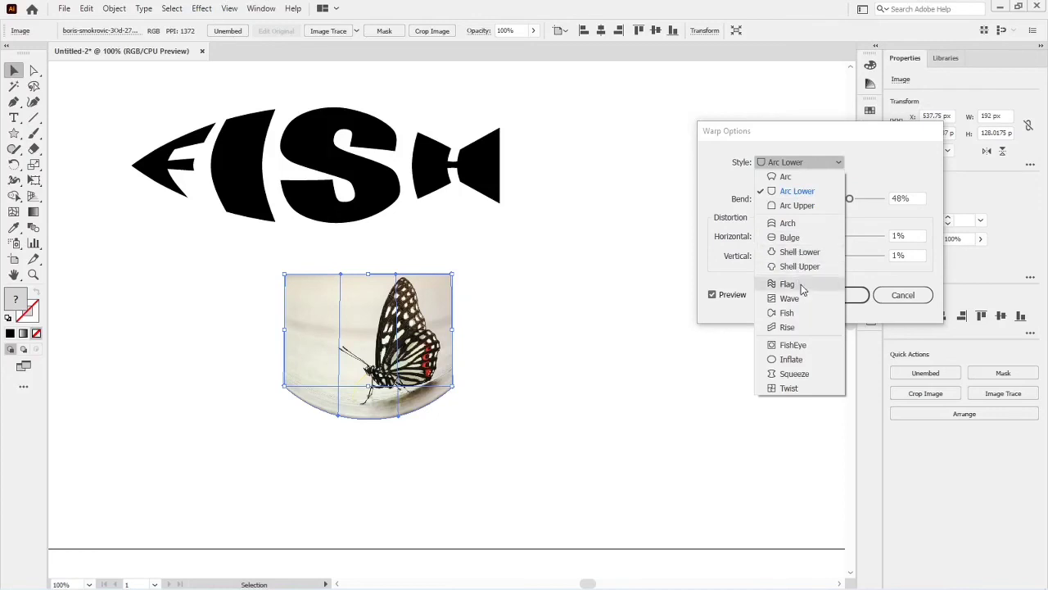
key(Escape)
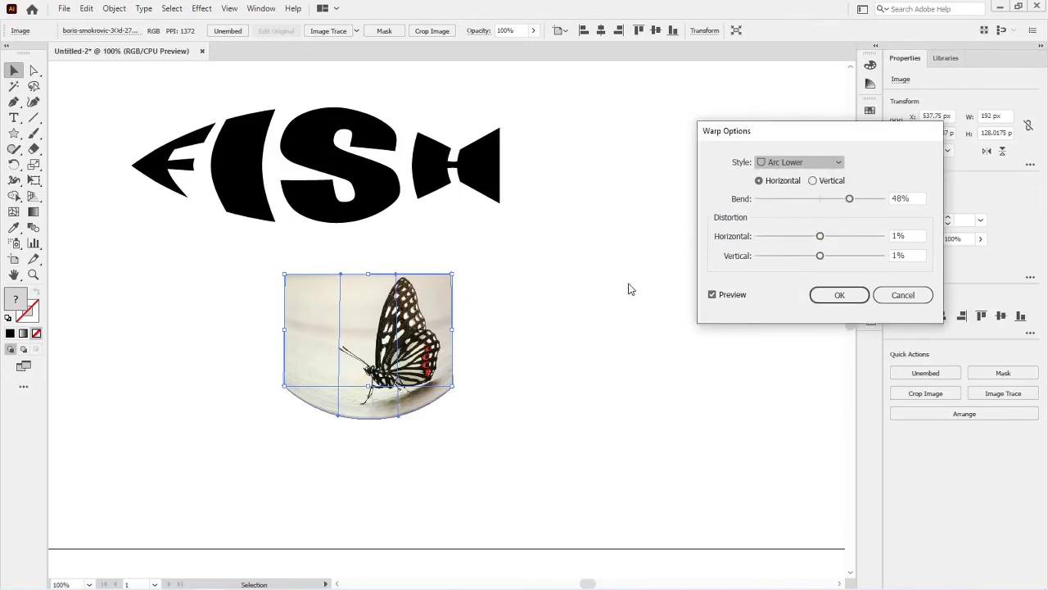
key(f)
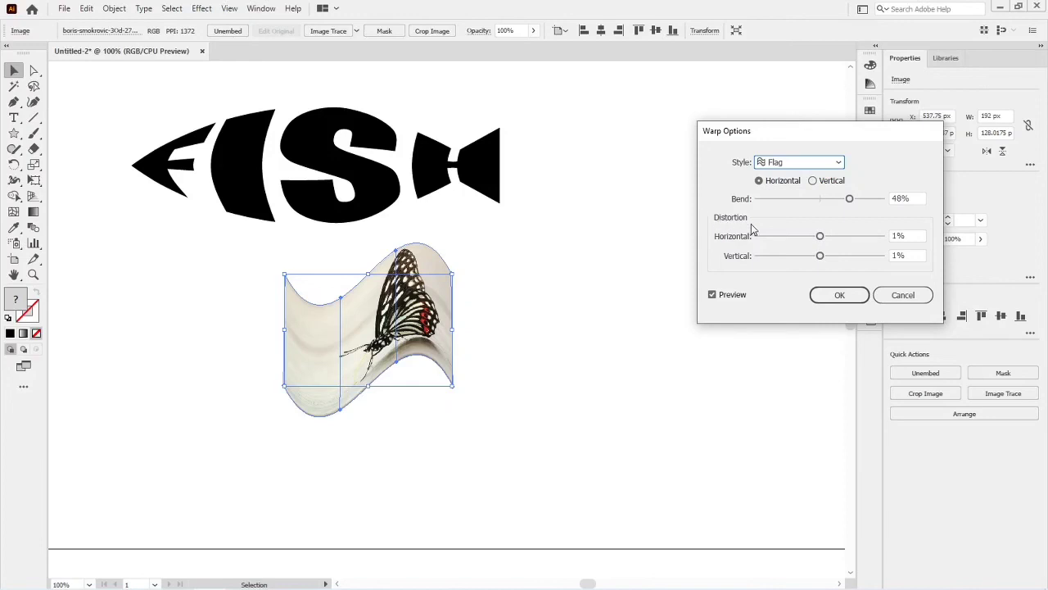
click(901, 295)
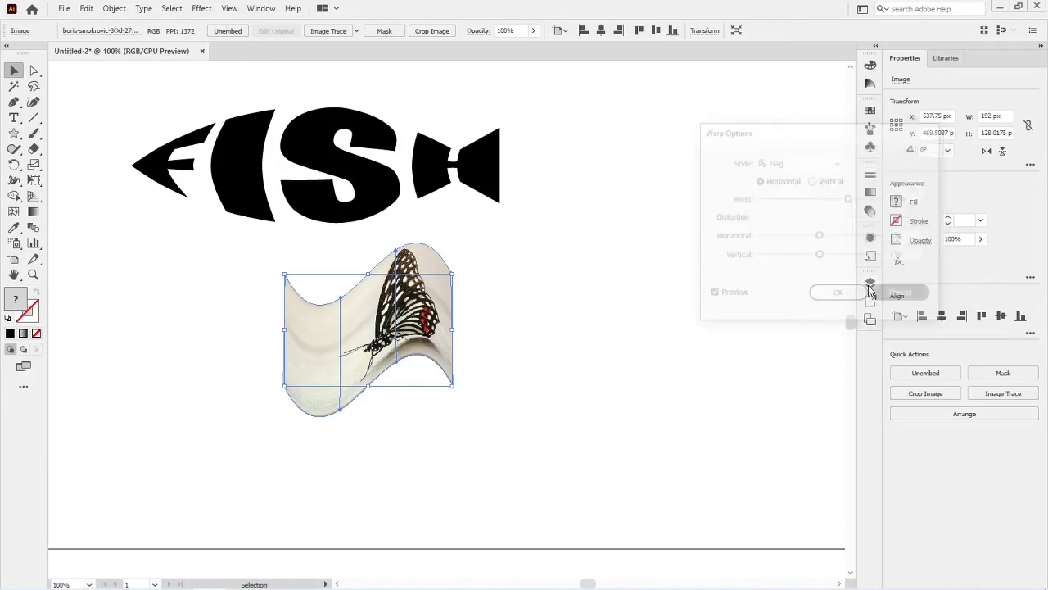
click(494, 366)
click(390, 348)
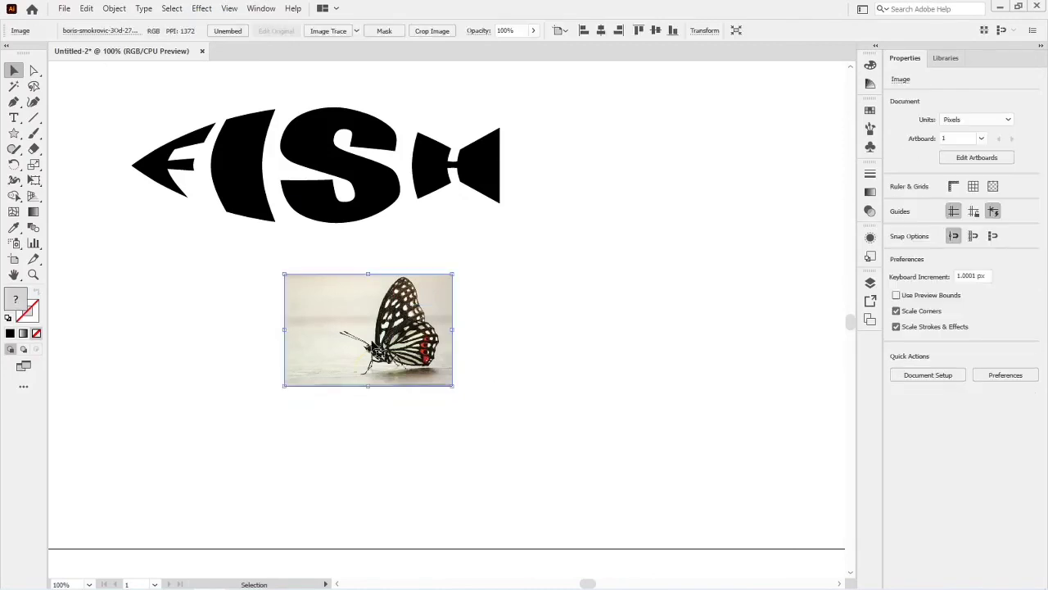
- Create a five-point star with radii of 25 px and 50 px beside the butterfly photo
click(14, 133)
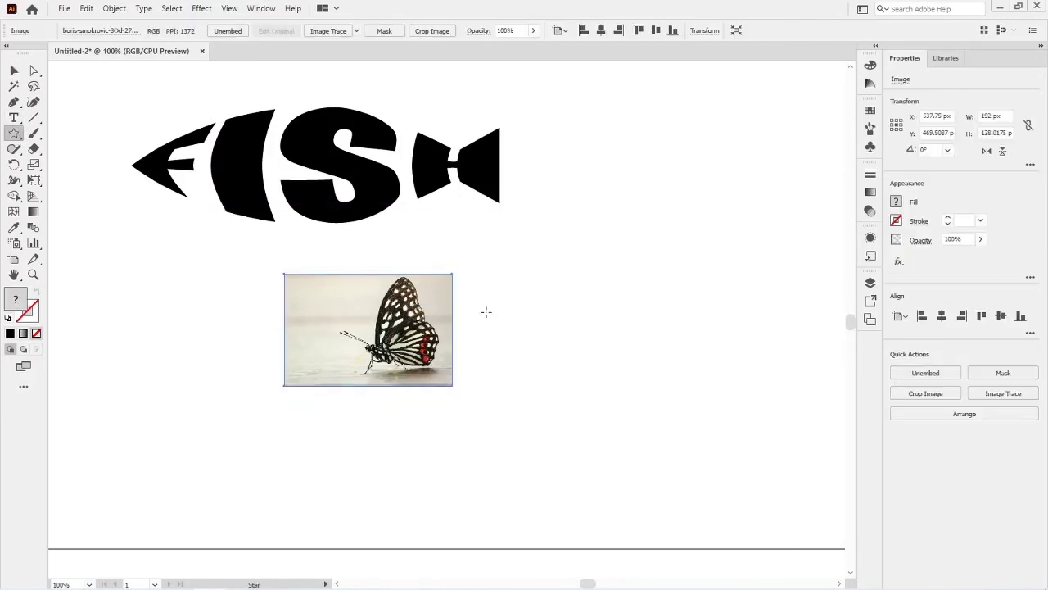
click(546, 320)
text(5)
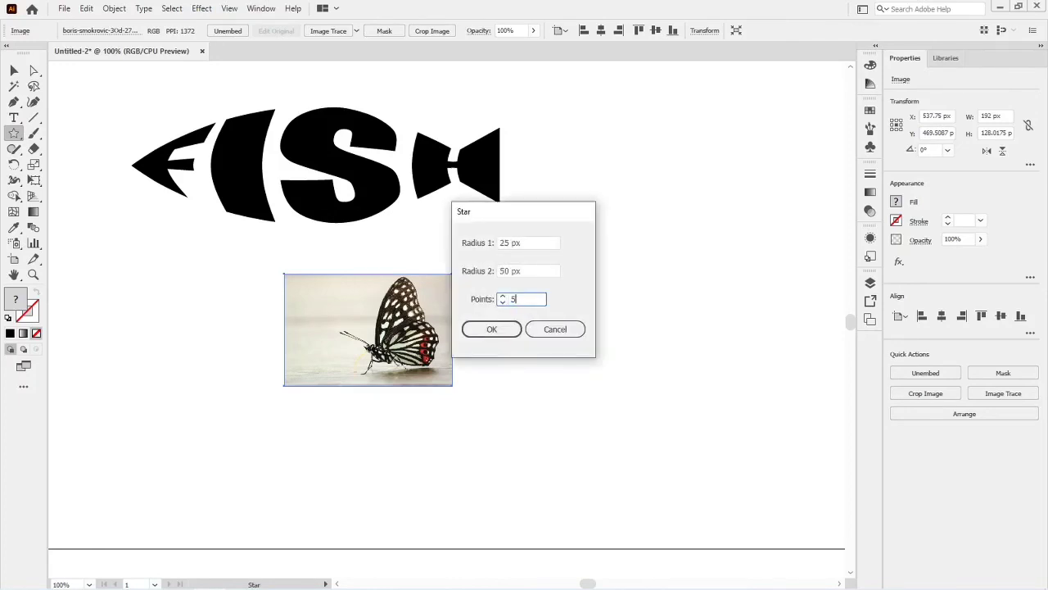
key(Return)
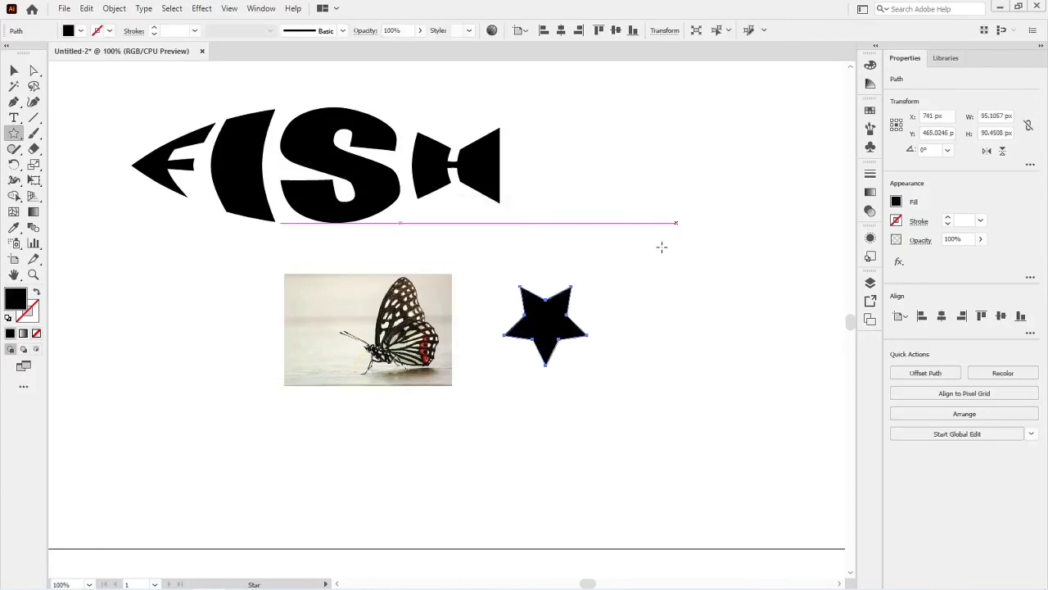
- Enlarge the star to about 234 by 223 px and move it further to the right of the photo
key(v)
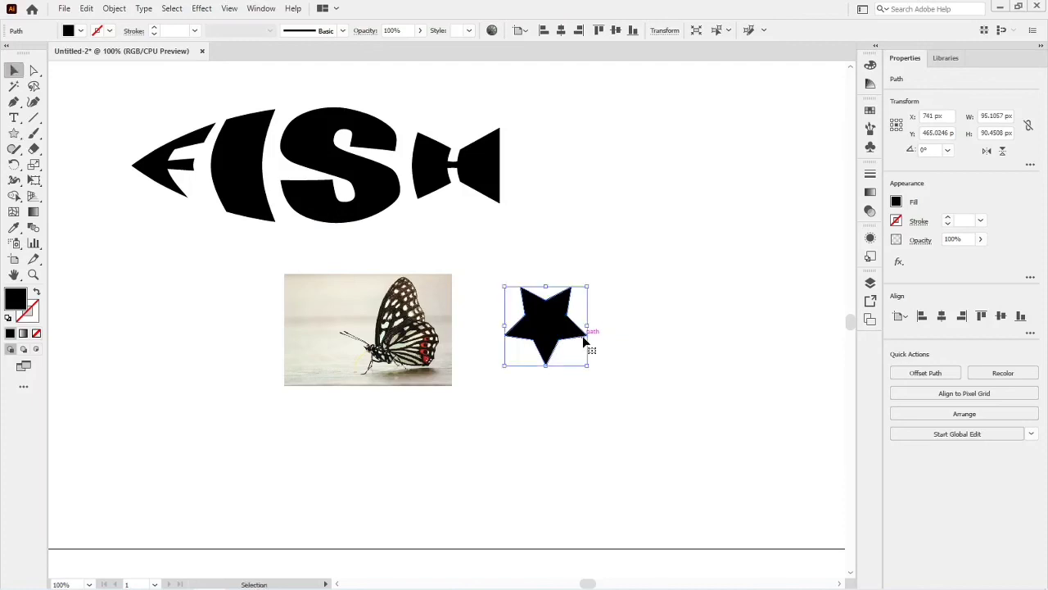
drag(586, 367, 647, 442)
drag(569, 346, 691, 315)
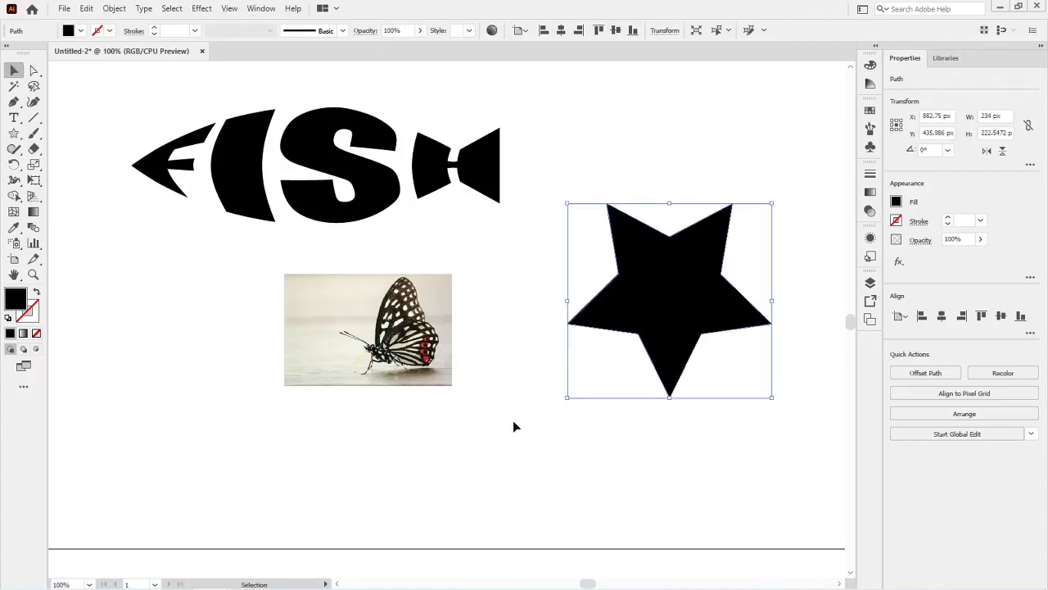
click(711, 330)
- Distort the butterfly photo into the star shape using Make with Top Object, and move the result left beneath the fish
click(672, 341)
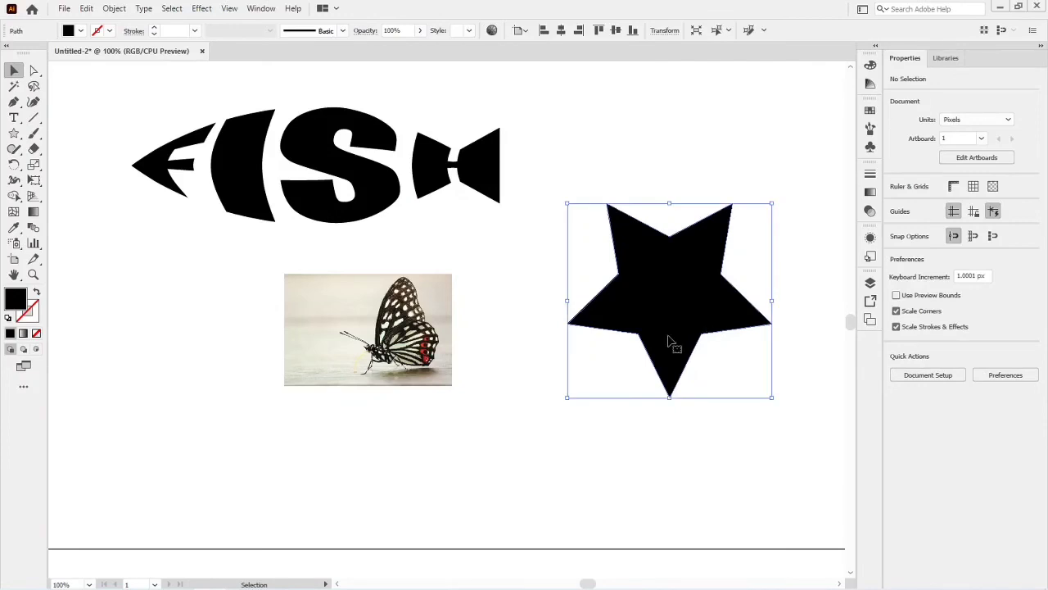
shift+click(437, 362)
click(114, 9)
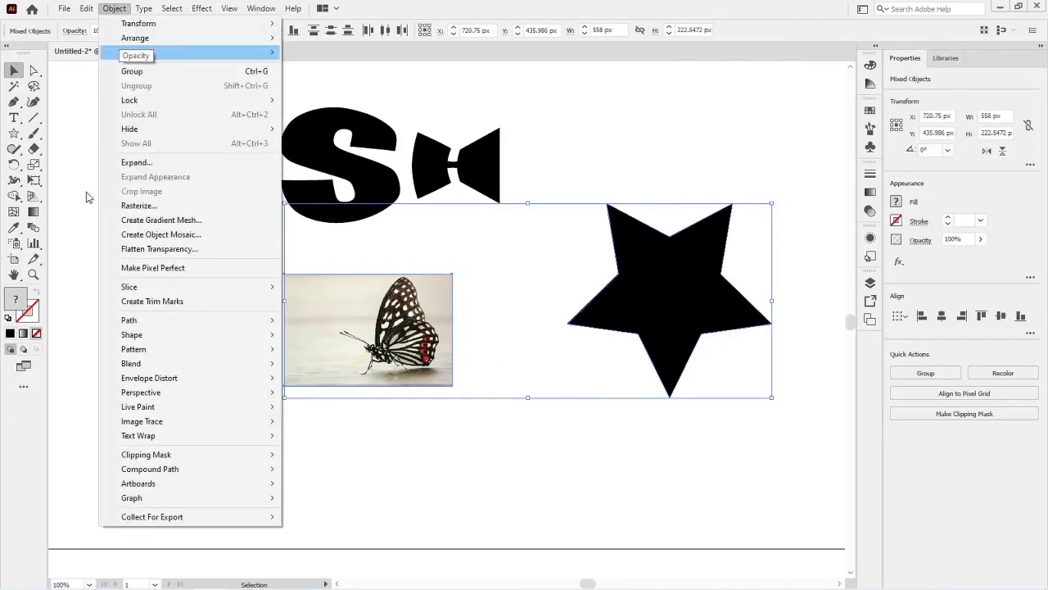
mouse_move(234, 383)
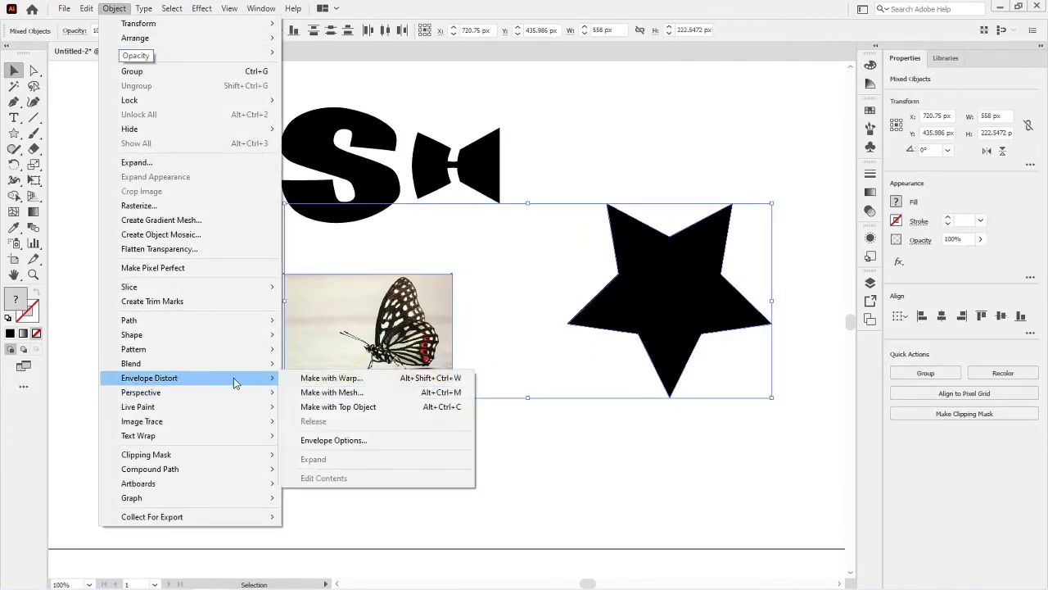
click(362, 407)
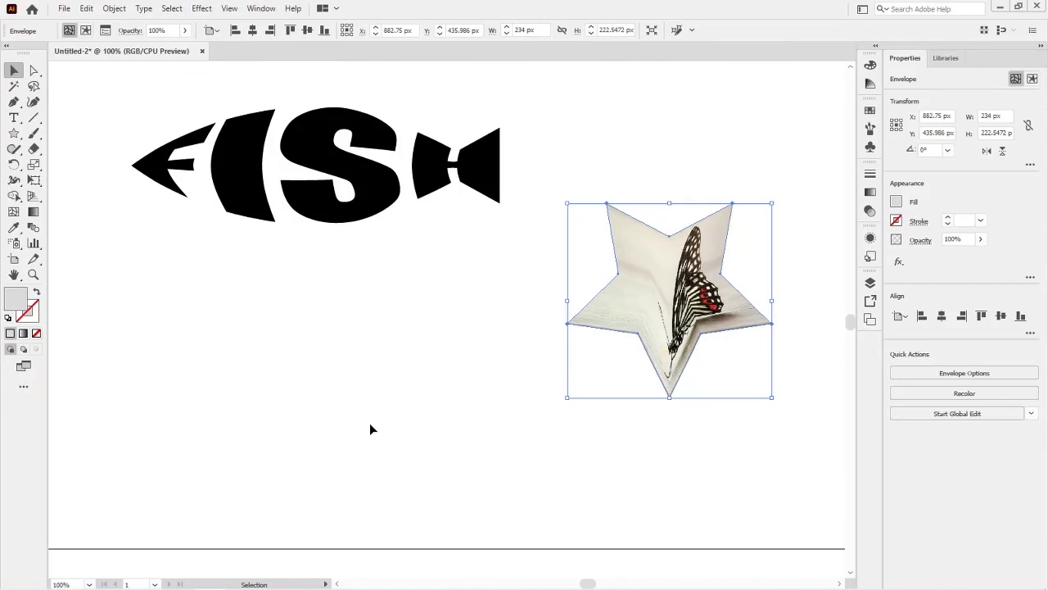
drag(589, 330, 396, 367)
click(644, 420)
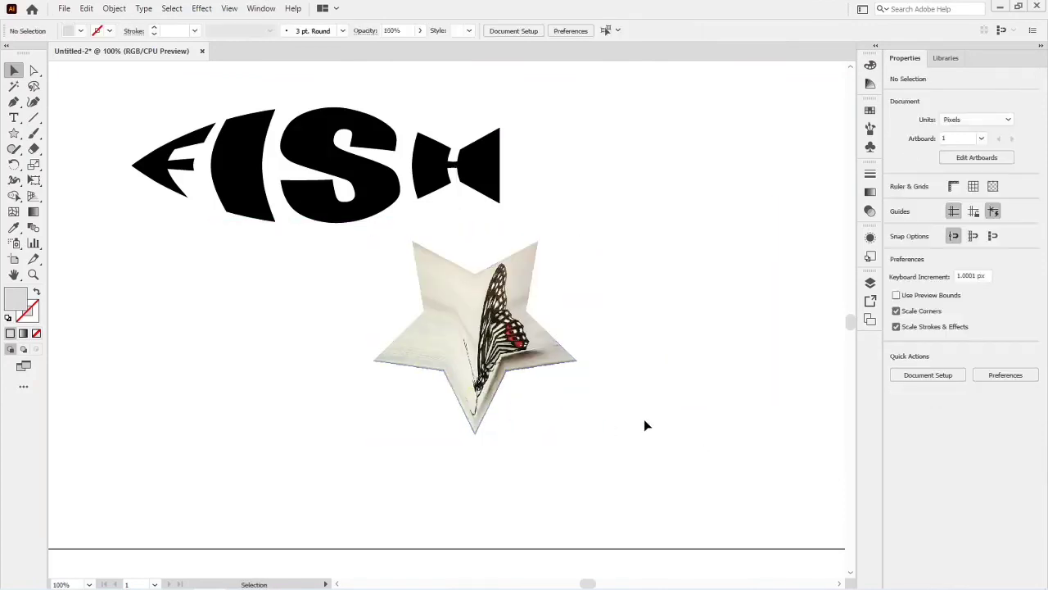